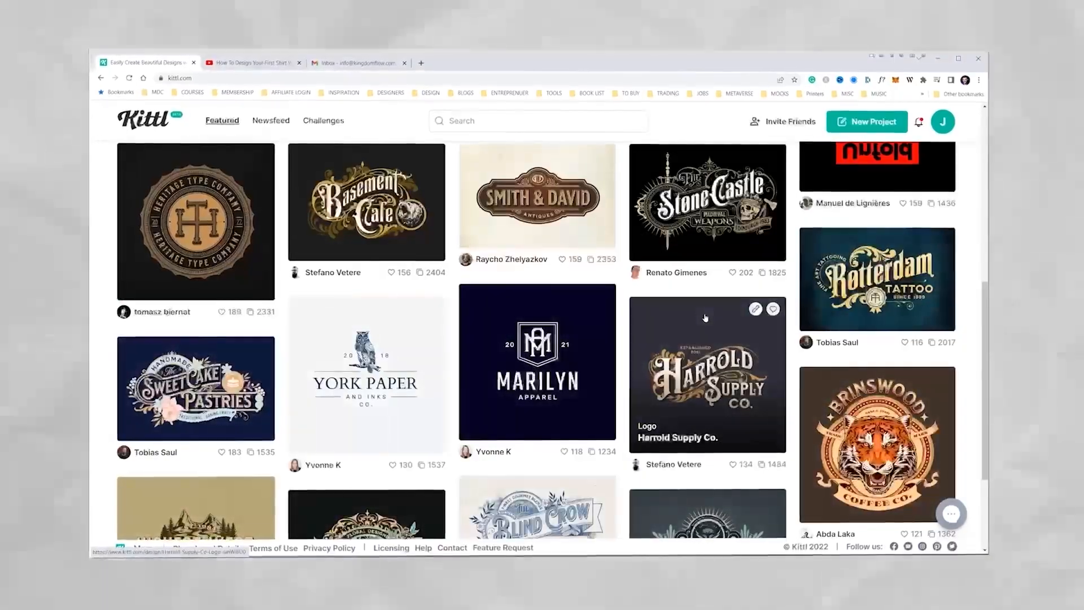
Step: Browse the Outdoor T-shirt designs in the template gallery for design ideas
scroll(705, 318, down, 5)
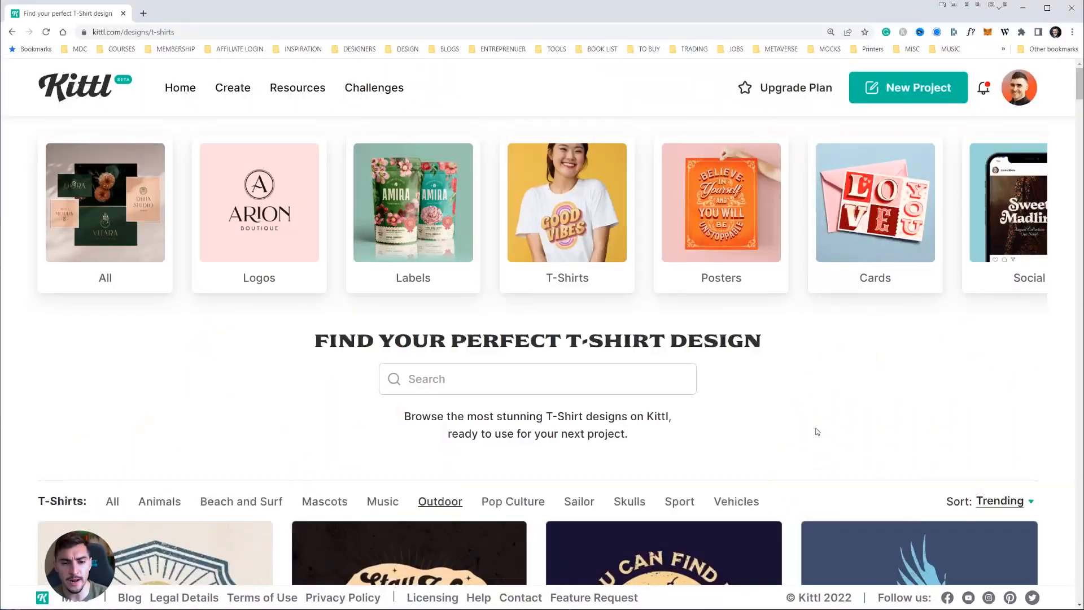
scroll(677, 339, down, 5)
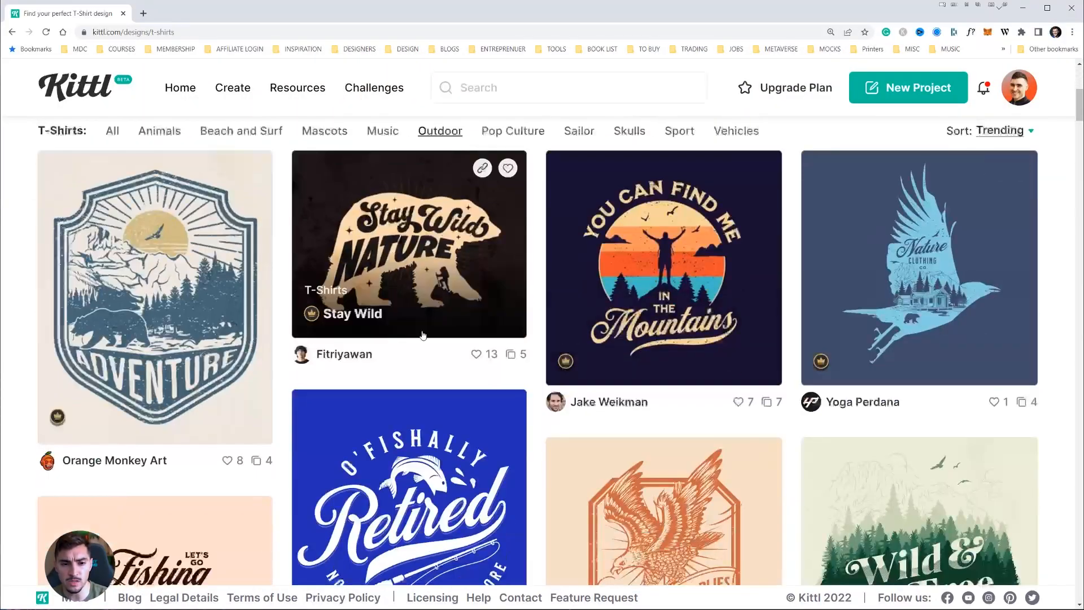
scroll(557, 281, down, 4)
scroll(556, 282, down, 1)
key(ctrl+minus)
key(ctrl+minus)
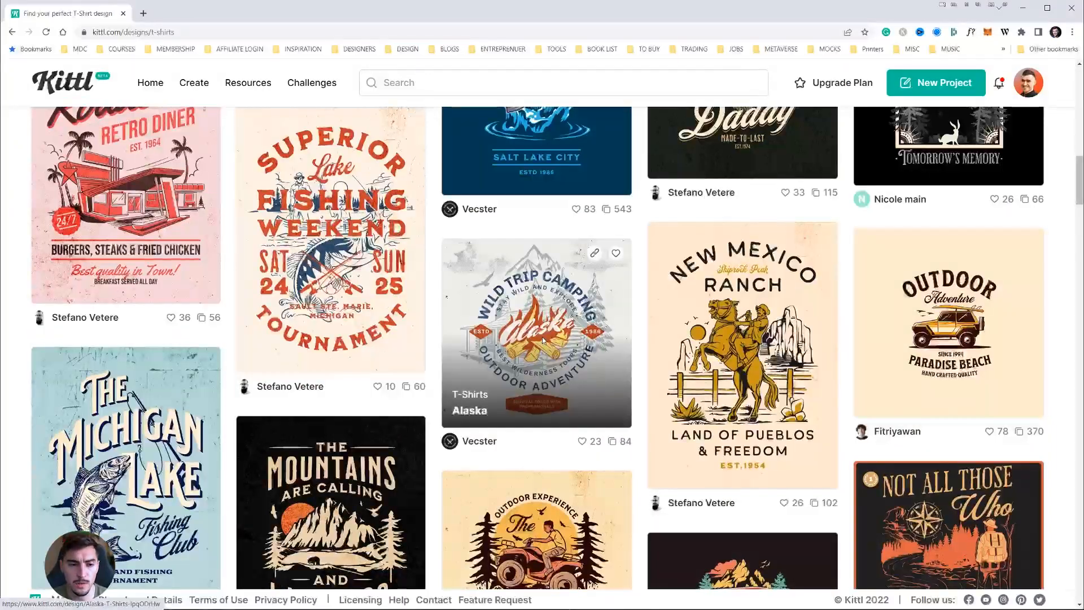
scroll(544, 340, down, 8)
scroll(574, 333, down, 10)
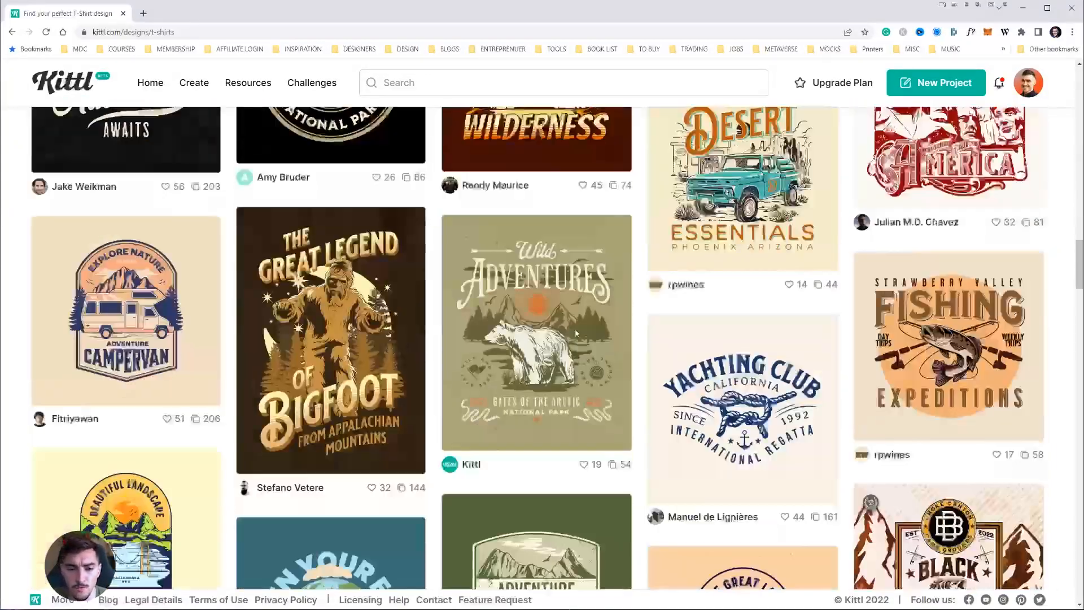
scroll(575, 329, down, 20)
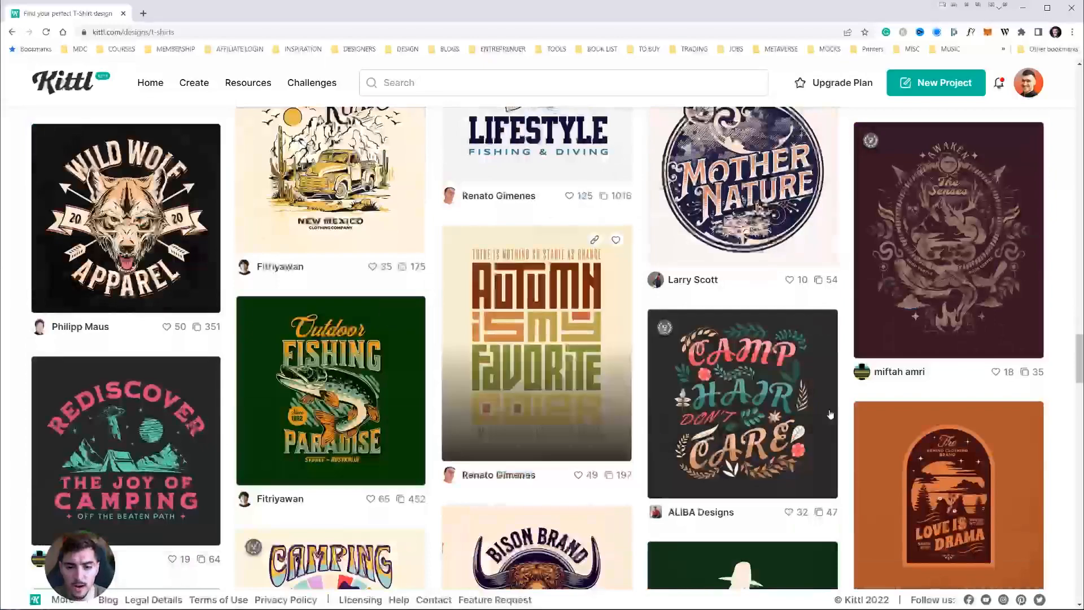
scroll(830, 416, down, 15)
key(Home)
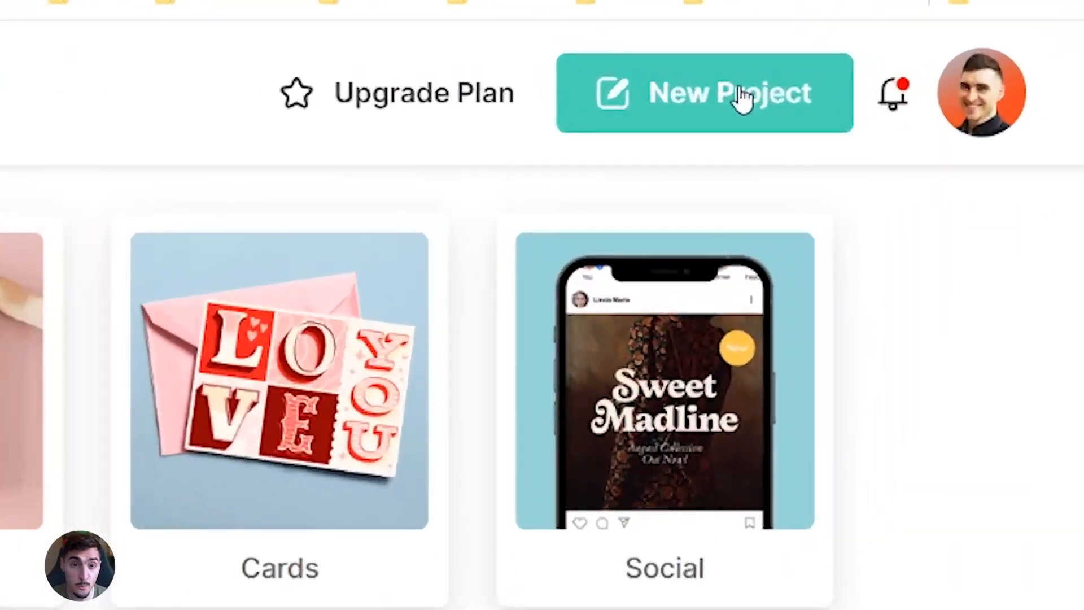
Step: Start a new project and open the complete Outdoor category of the ready-made logo designs
click(741, 99)
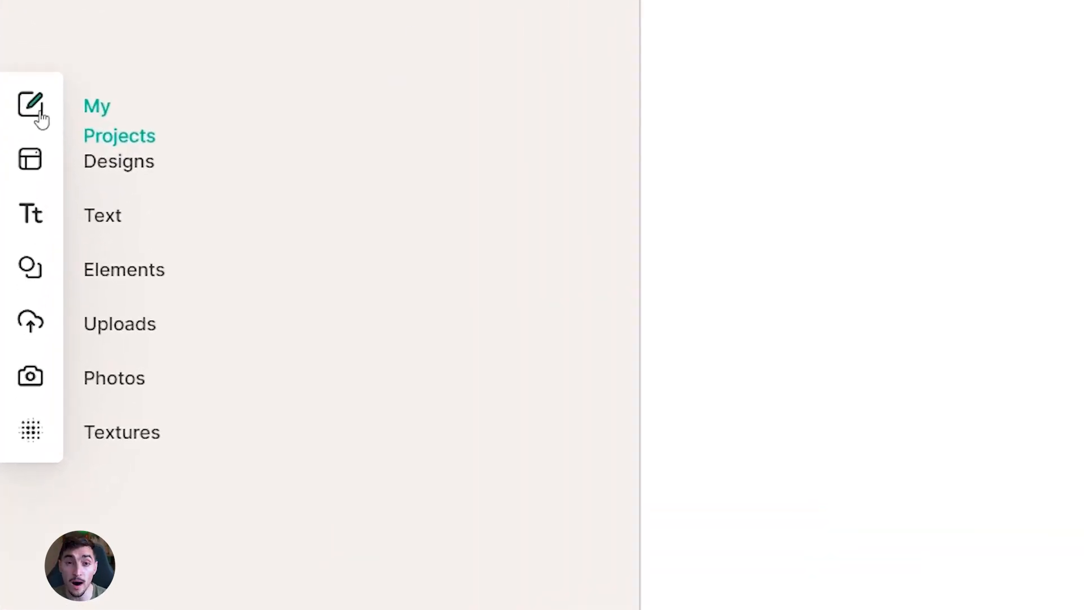
click(25, 160)
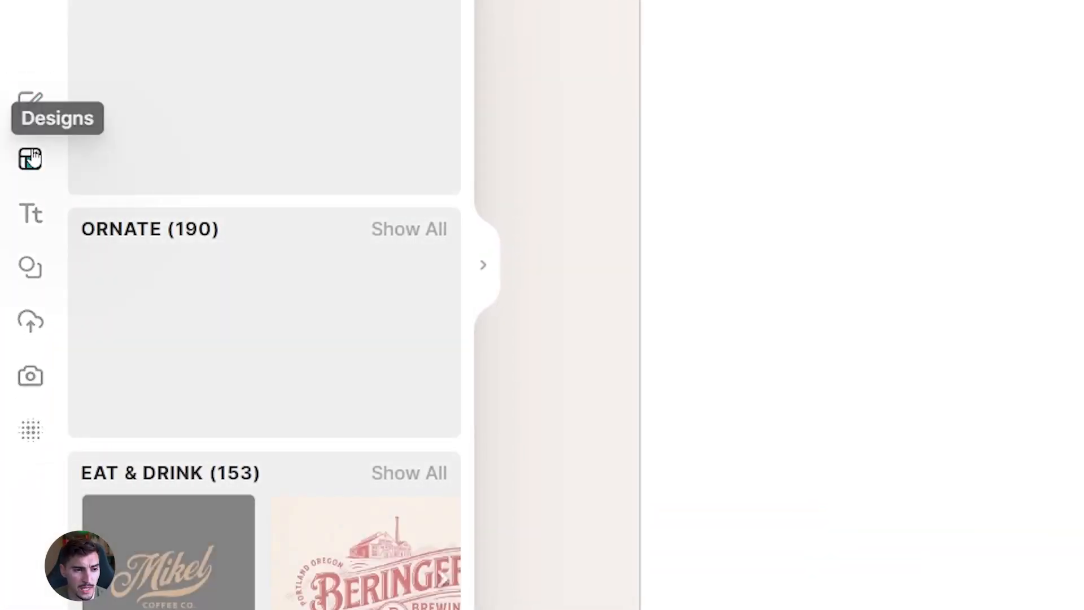
scroll(275, 113, down, 5)
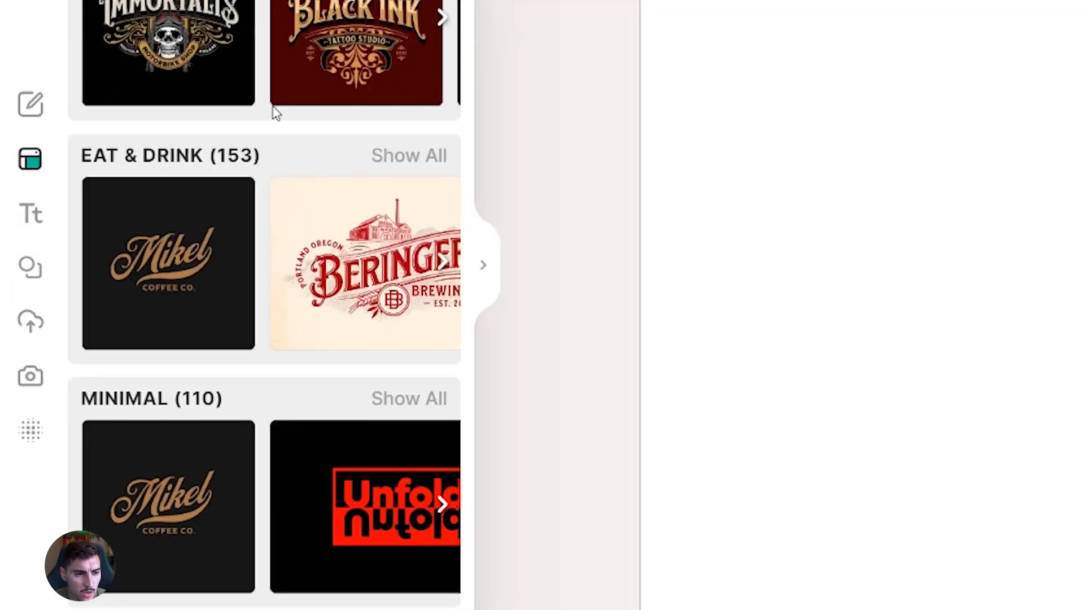
scroll(237, 470, down, 10)
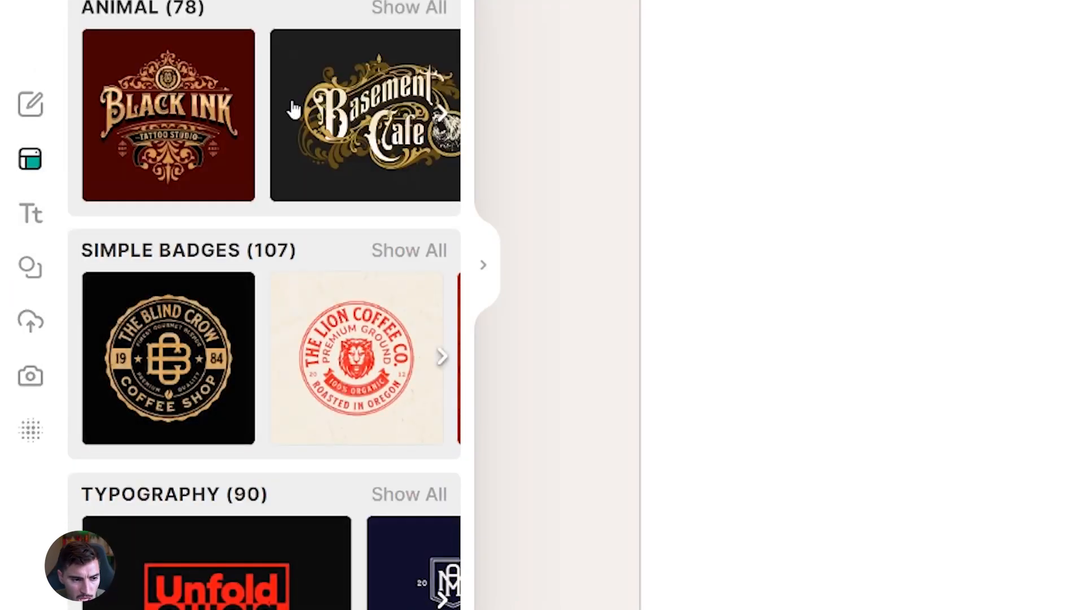
scroll(293, 109, down, 10)
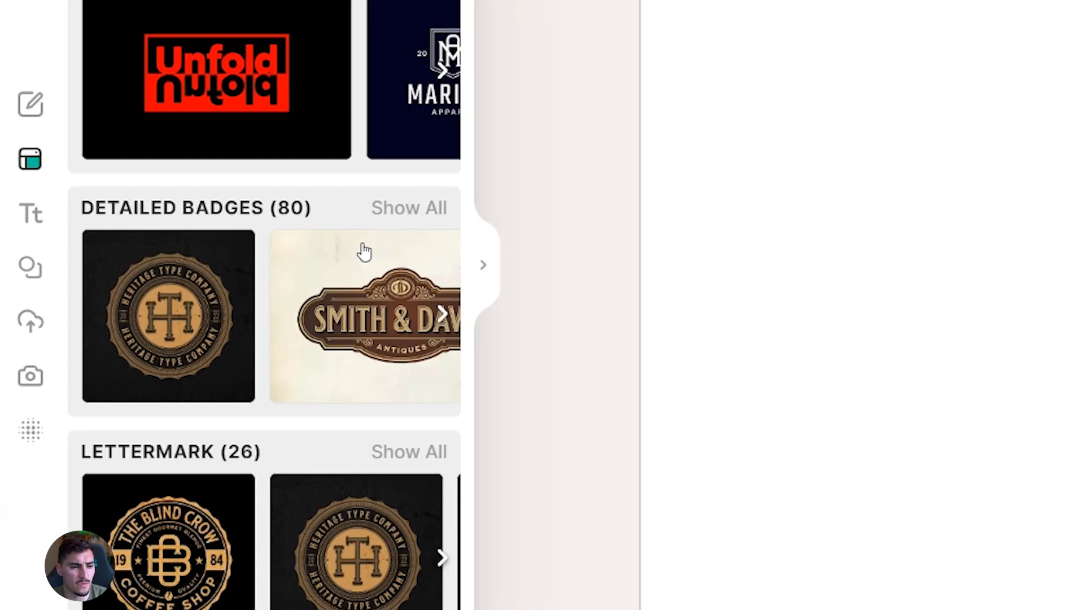
scroll(364, 251, down, 8)
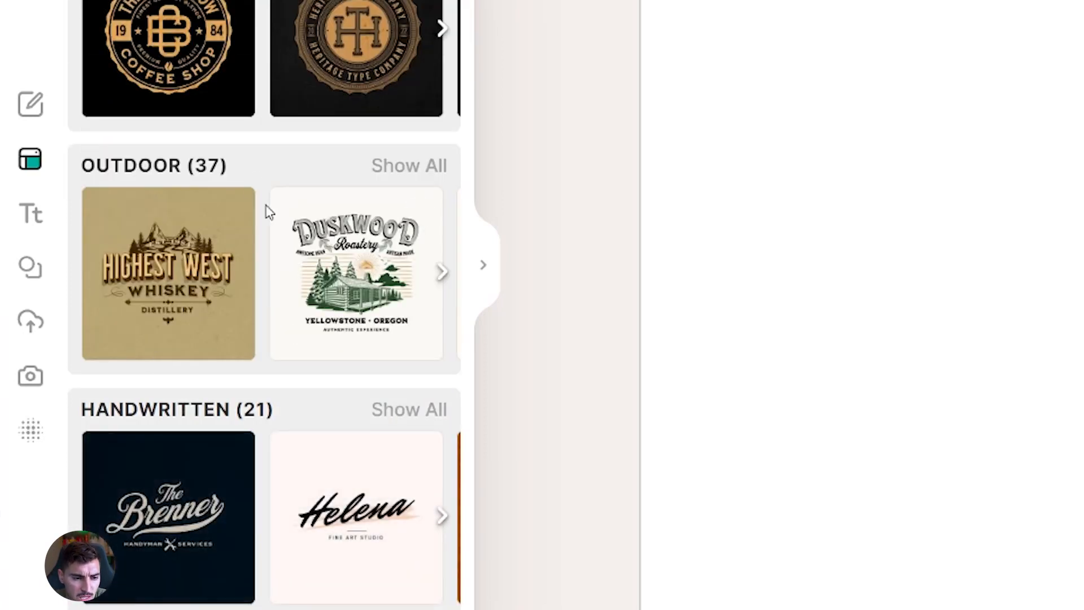
scroll(319, 235, down, 3)
scroll(319, 235, up, 3)
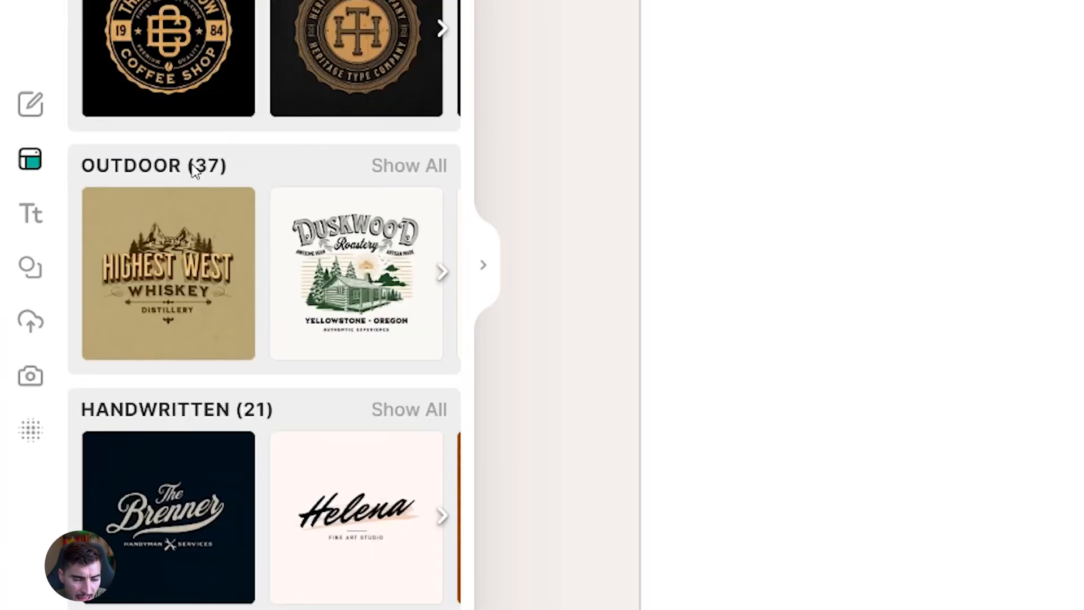
scroll(193, 170, down, 3)
scroll(293, 194, up, 3)
click(406, 170)
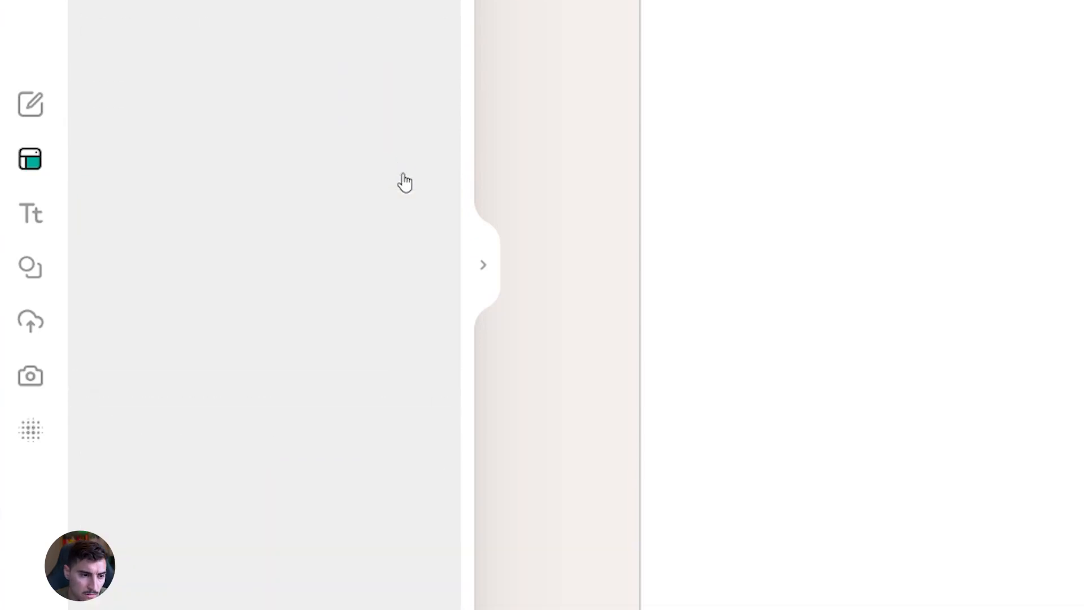
Step: Load the Outdoor Custom jeep template from the Outdoor designs onto the canvas as a new project
scroll(404, 182, down, 3)
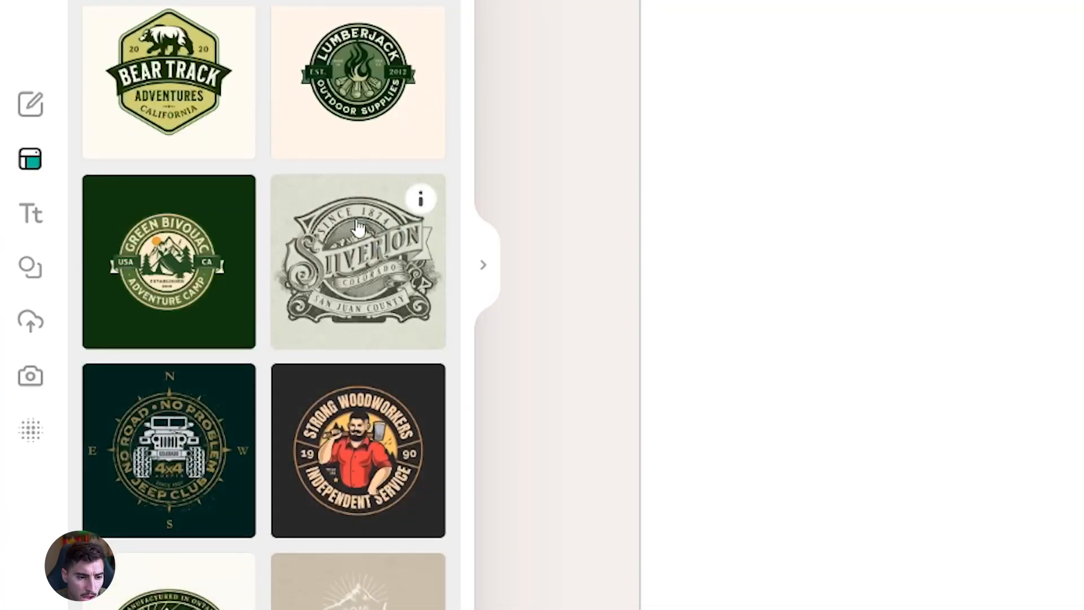
scroll(296, 229, down, 15)
scroll(300, 325, down, 5)
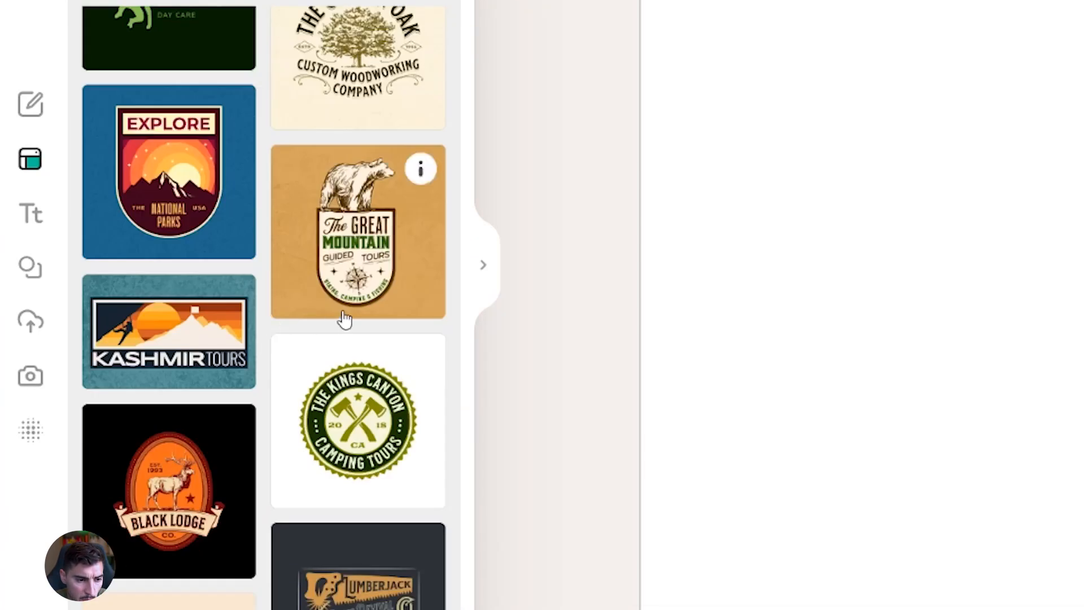
scroll(331, 310, down, 5)
scroll(373, 396, down, 2)
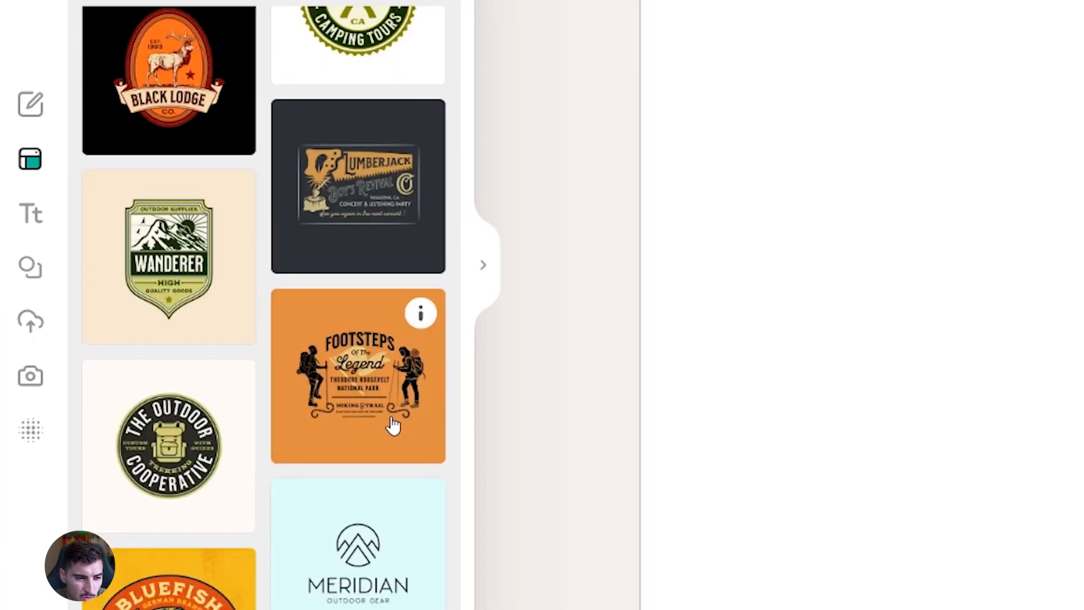
scroll(384, 426, down, 5)
scroll(371, 427, down, 3)
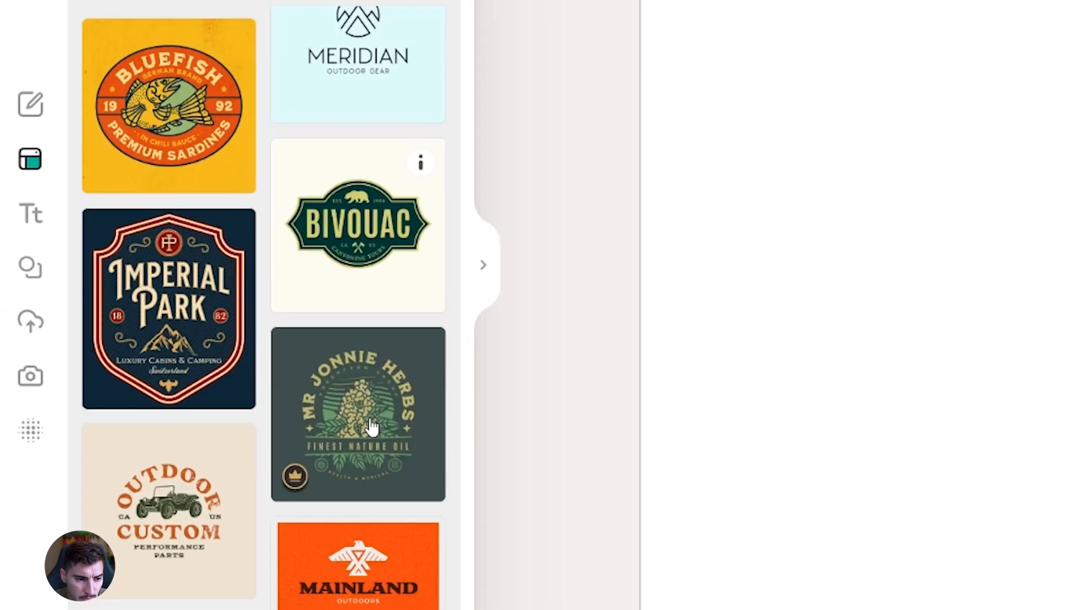
scroll(371, 427, down, 5)
scroll(368, 426, up, 2)
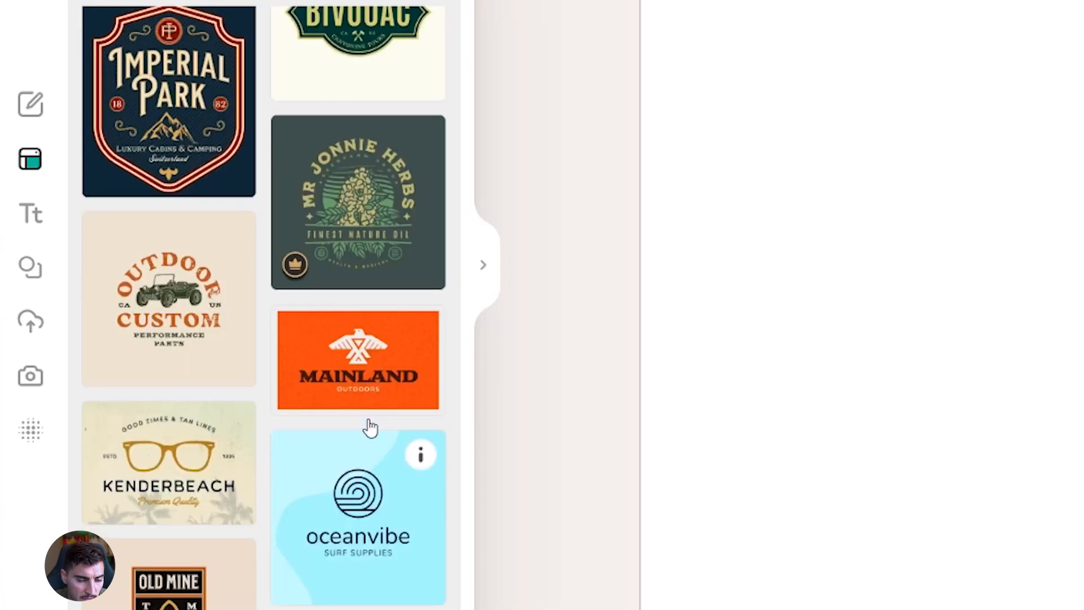
scroll(368, 426, down, 2)
scroll(339, 418, down, 2)
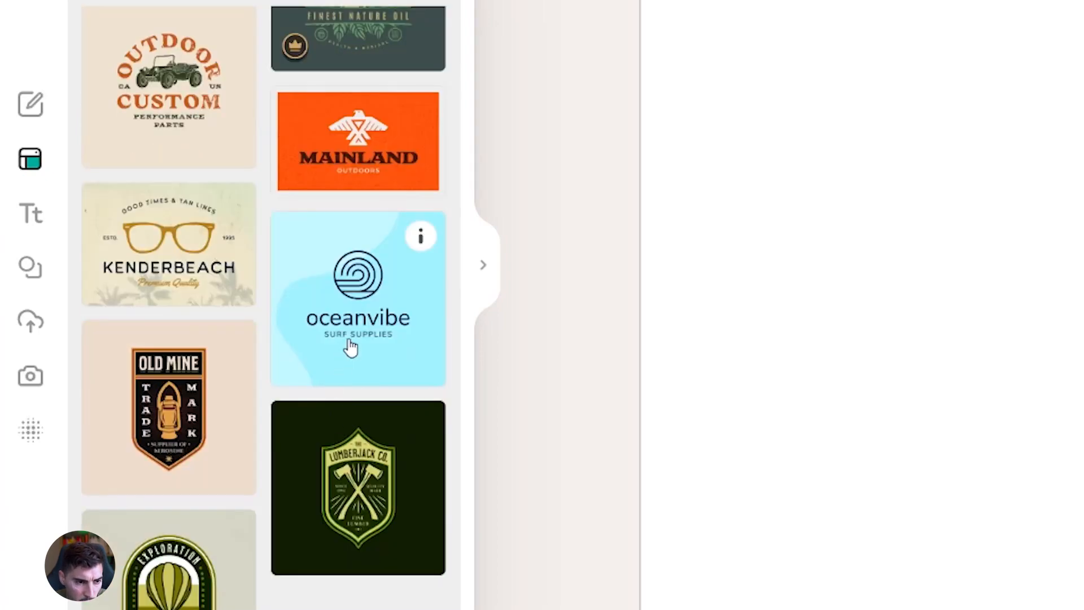
drag(165, 84, 564, 318)
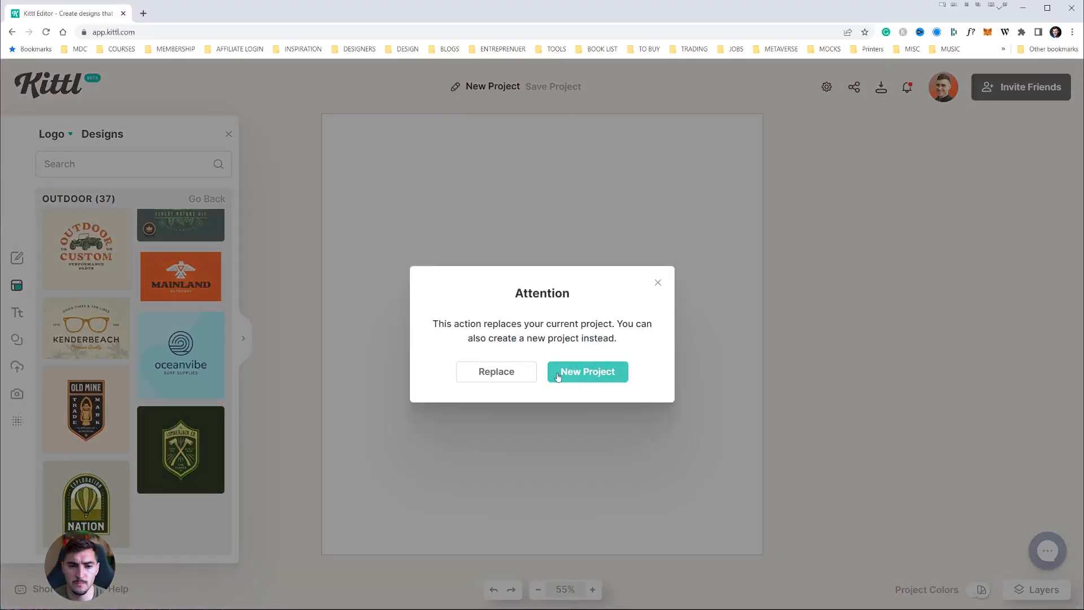
click(558, 376)
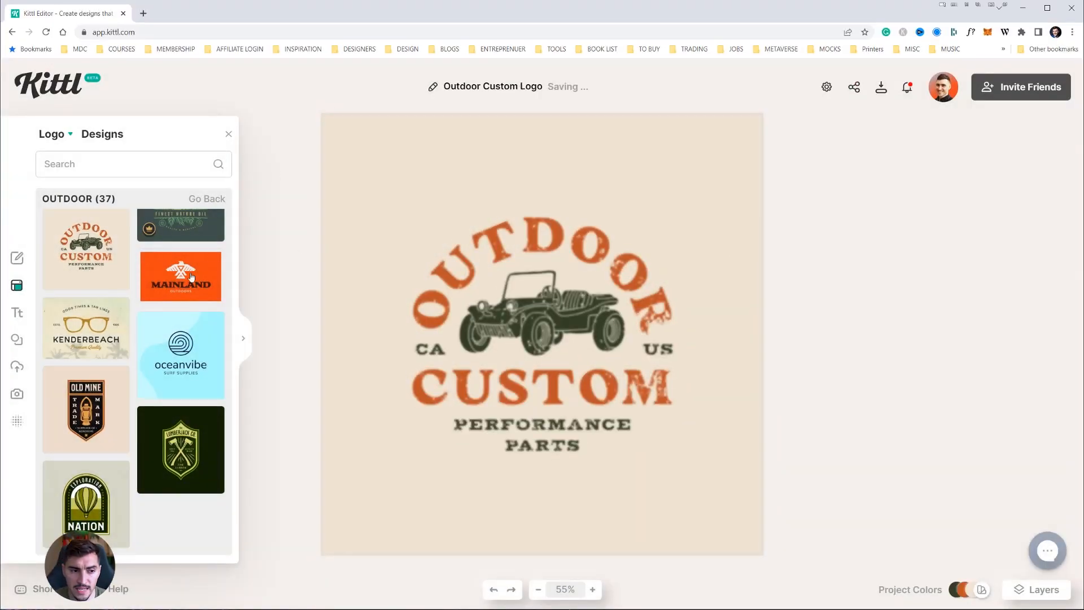
Step: Delete the jeep illustration from the middle of the design
click(575, 245)
click(709, 246)
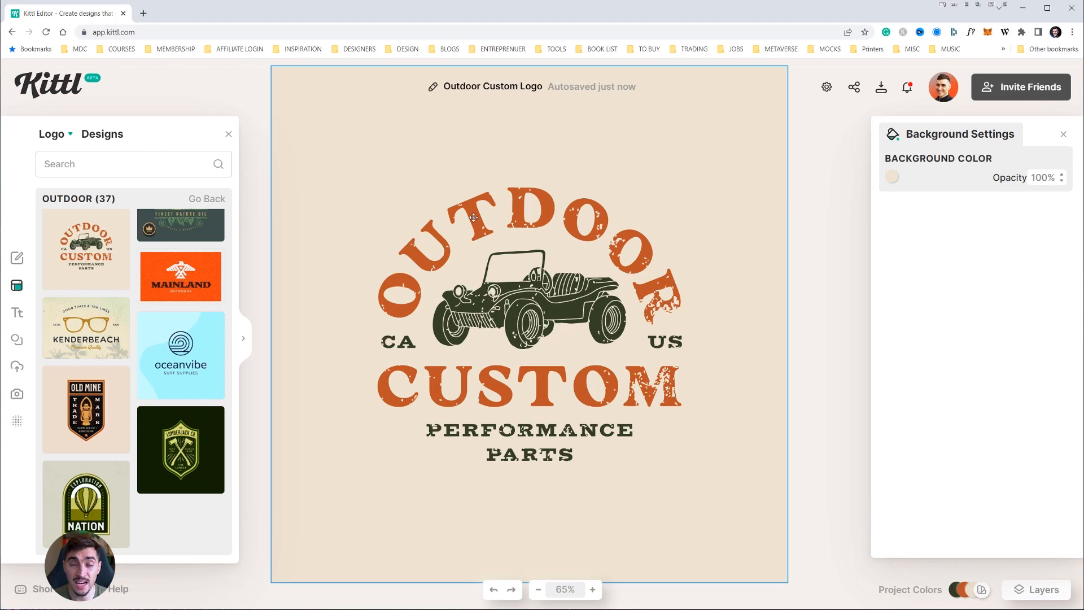
click(510, 304)
key(Delete)
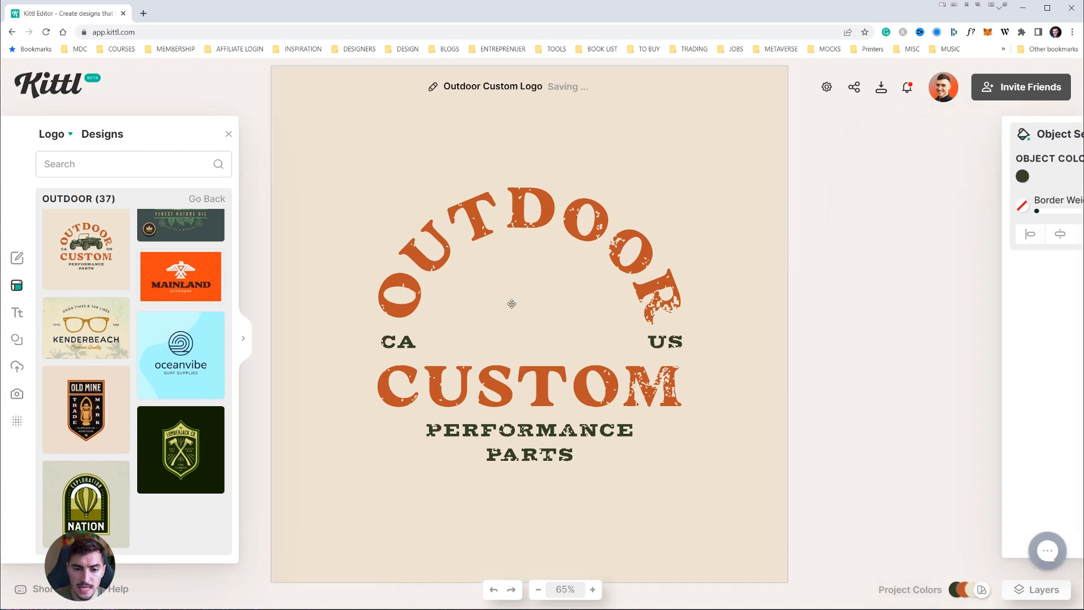
Step: Change the two small side texts above CUSTOM, replacing CA with SYD and US with AUS
click(530, 215)
click(672, 339)
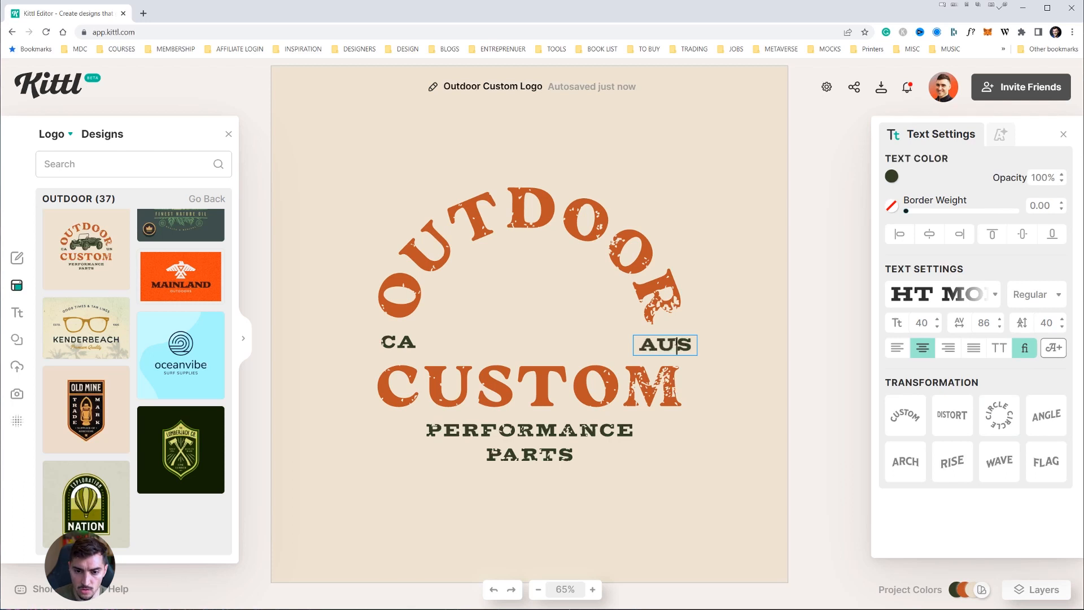
double_click(397, 339)
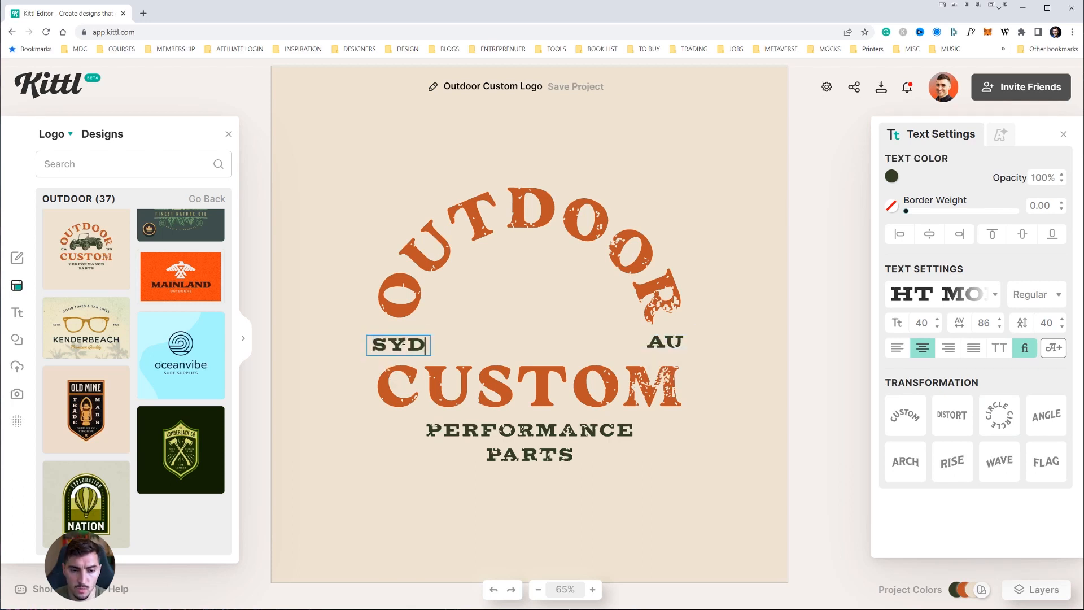
click(680, 340)
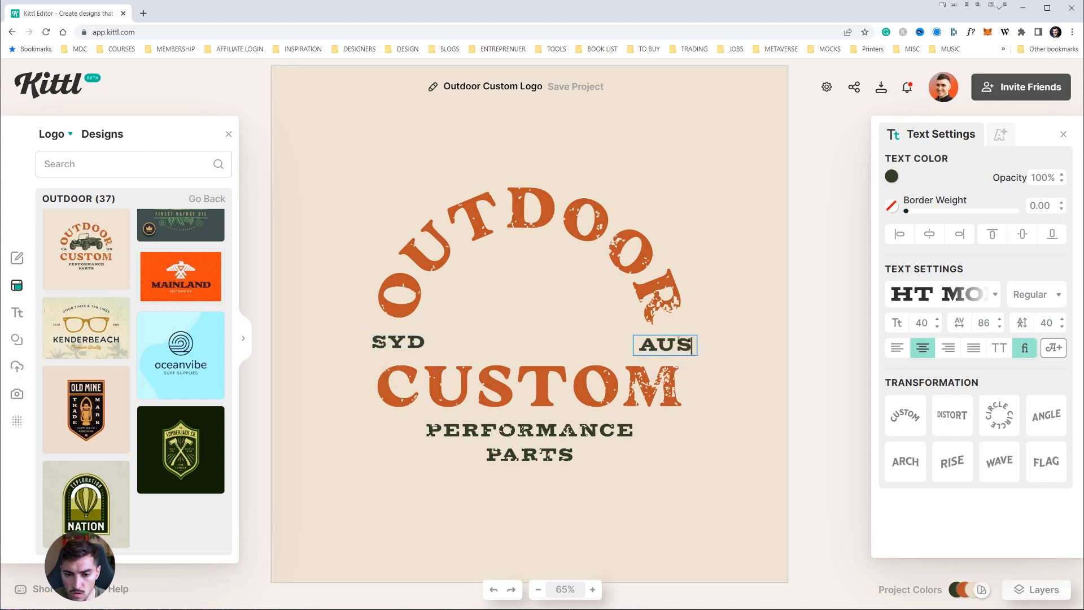
click(558, 366)
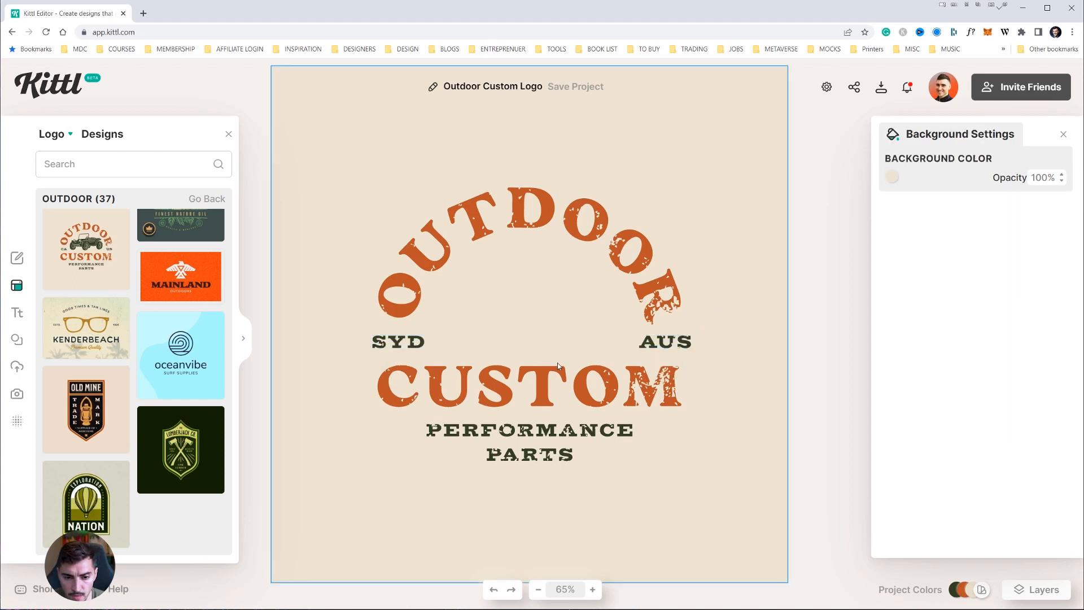
Step: Replace the arched heading OUTDOOR with CAMPING in capitals
double_click(550, 223)
key(ctrl+a)
text(campin)
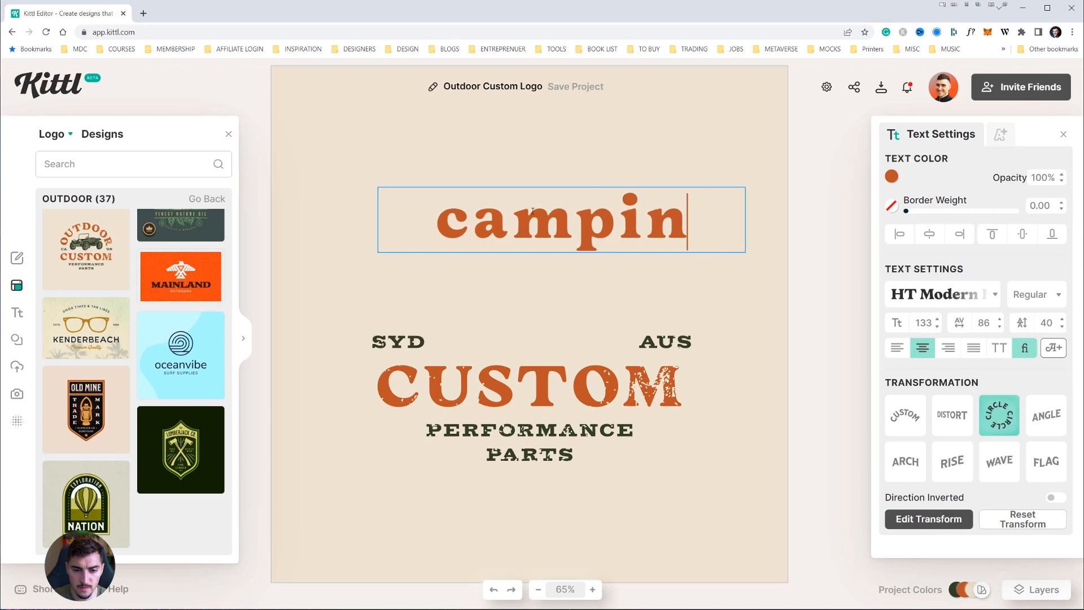
key(BackSpace)
text(C)
key(ctrl+a)
text(CAMP)
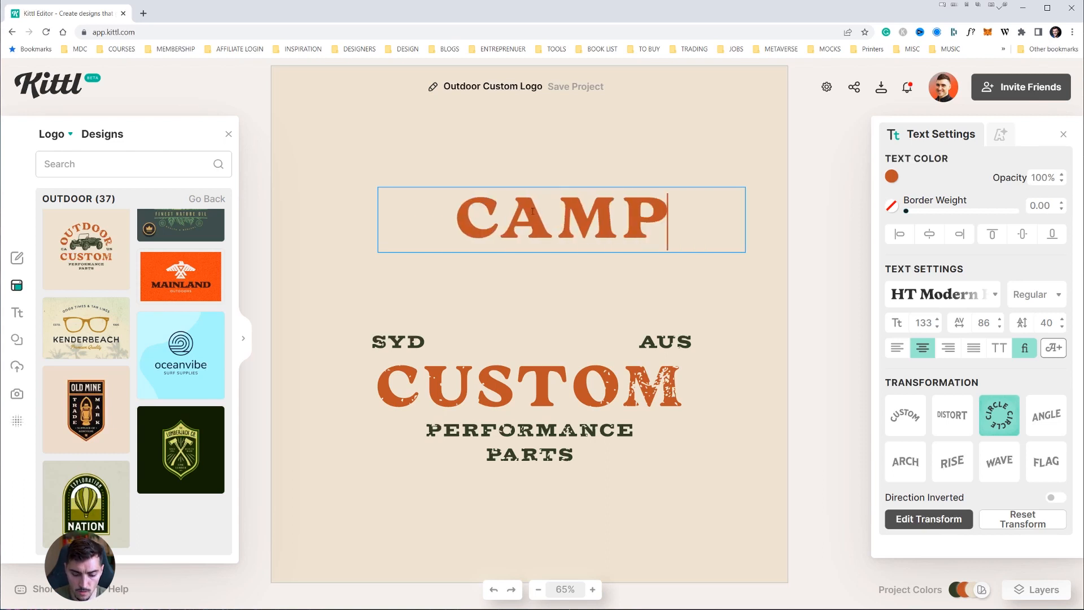
text(ING)
key(Escape)
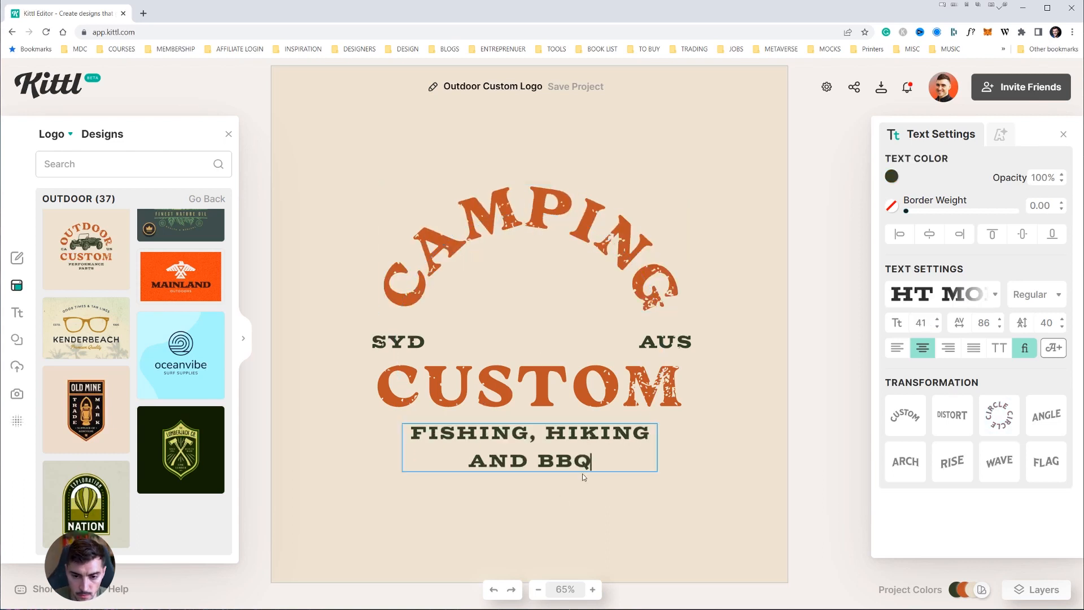
Step: Change the tagline to FISHING, HIKING AND BBQ and replace the word CUSTOM with REFRESH
click(587, 473)
double_click(530, 394)
text(REFRESH)
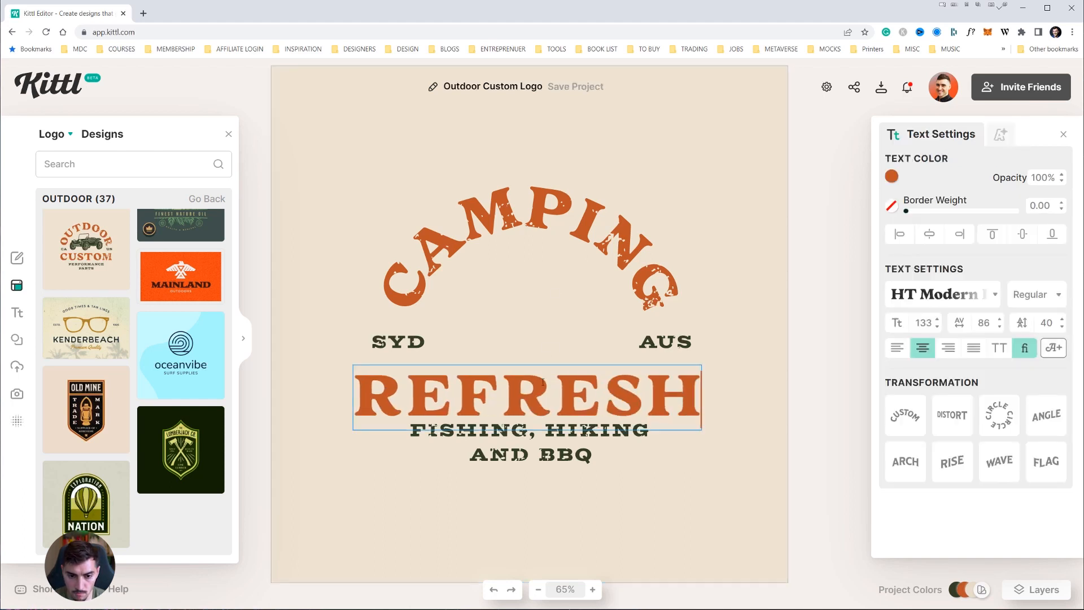
key(Escape)
drag(497, 399, 493, 401)
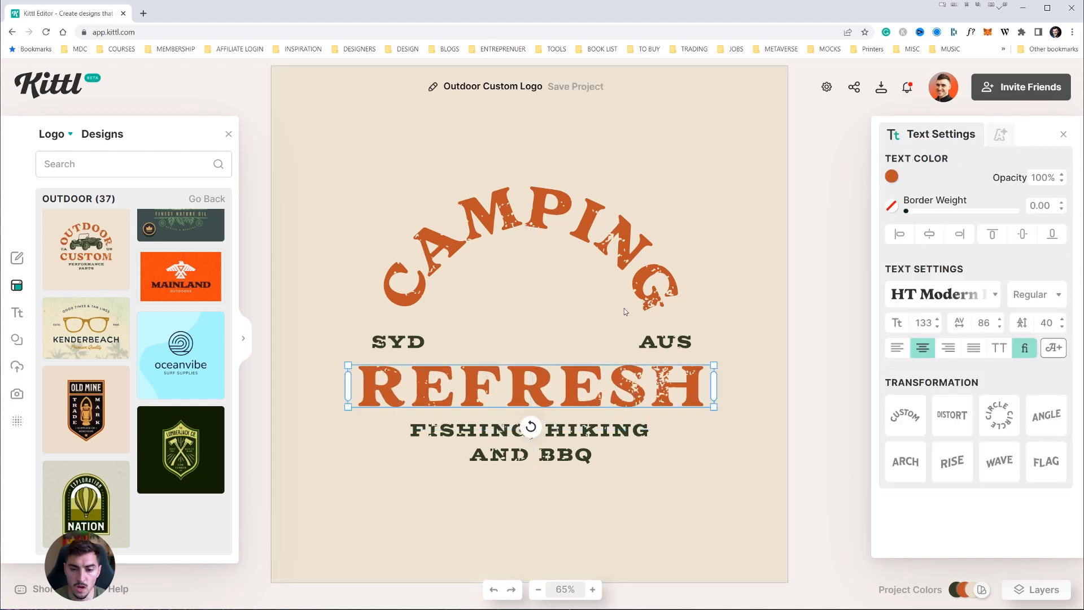
click(624, 311)
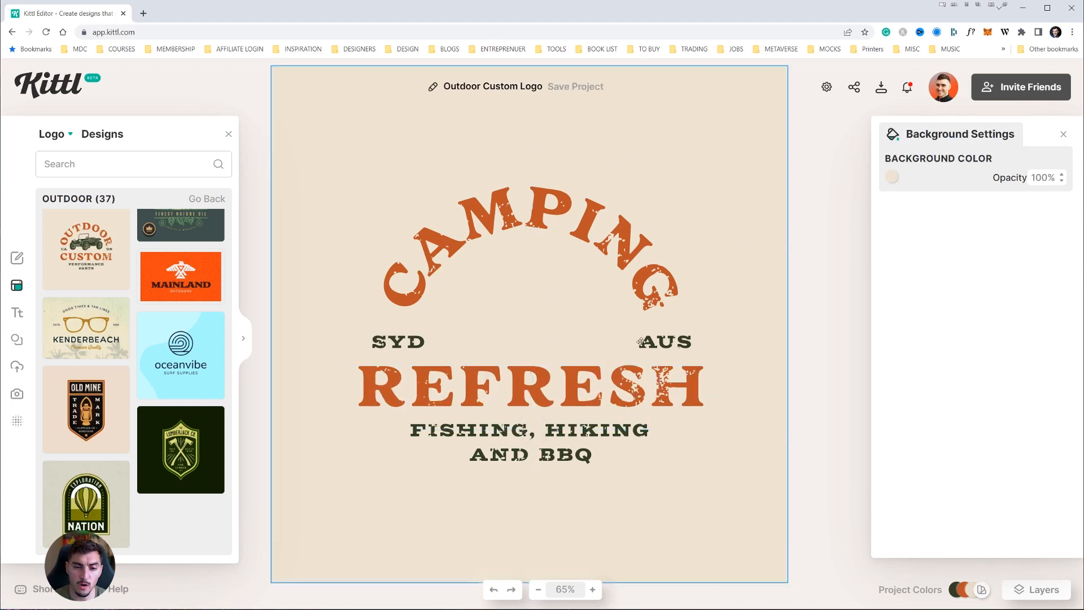
scroll(593, 384, left, 4)
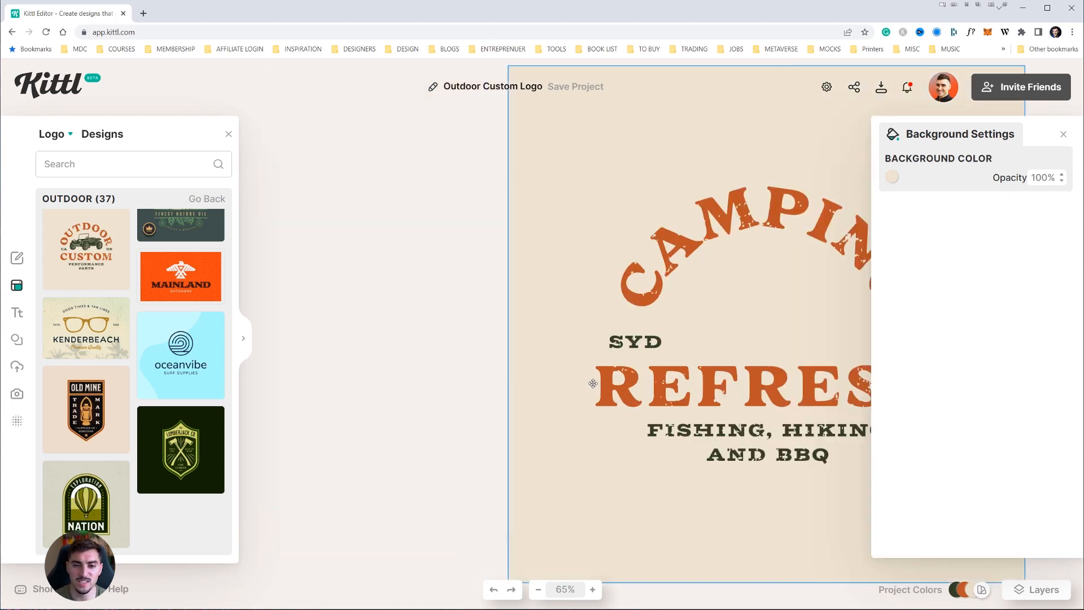
Step: Open the full Outdoor Pictograms collection among the illustration elements
click(1062, 134)
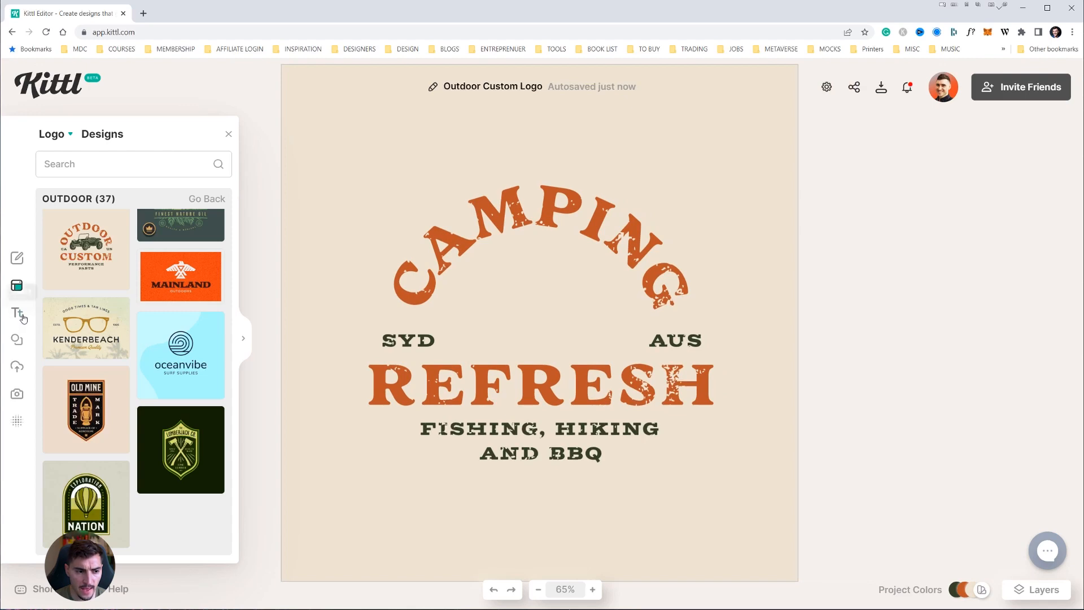
click(21, 316)
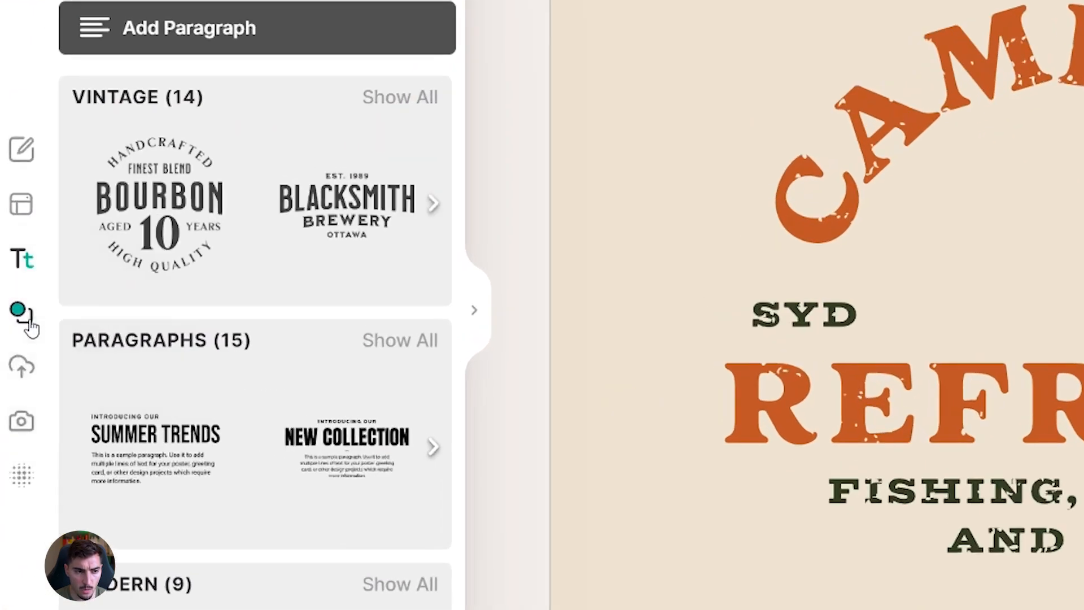
click(31, 327)
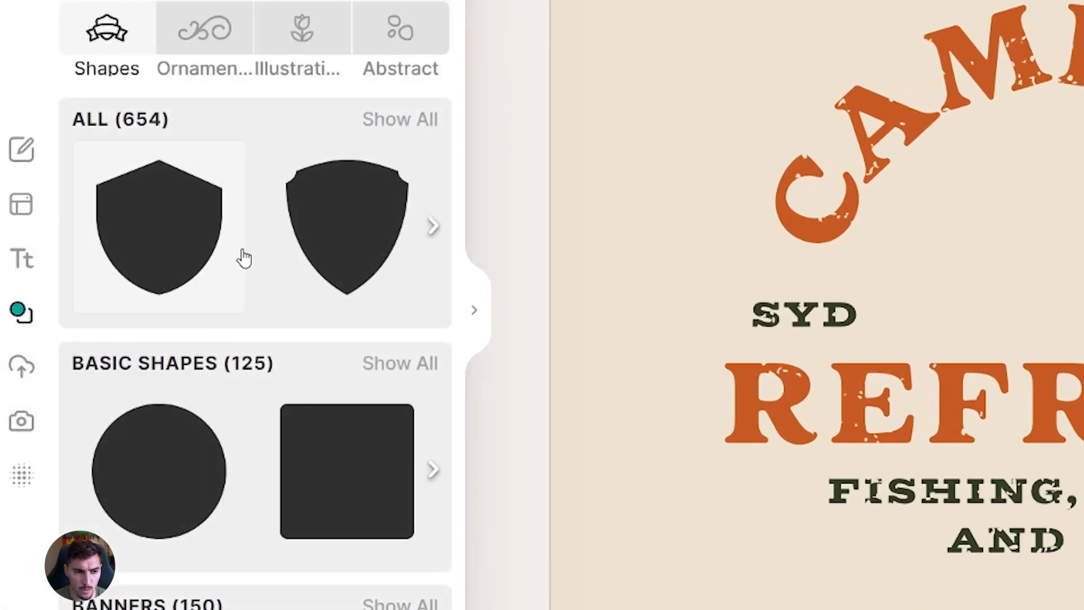
scroll(243, 257, down, 6)
scroll(247, 254, down, 15)
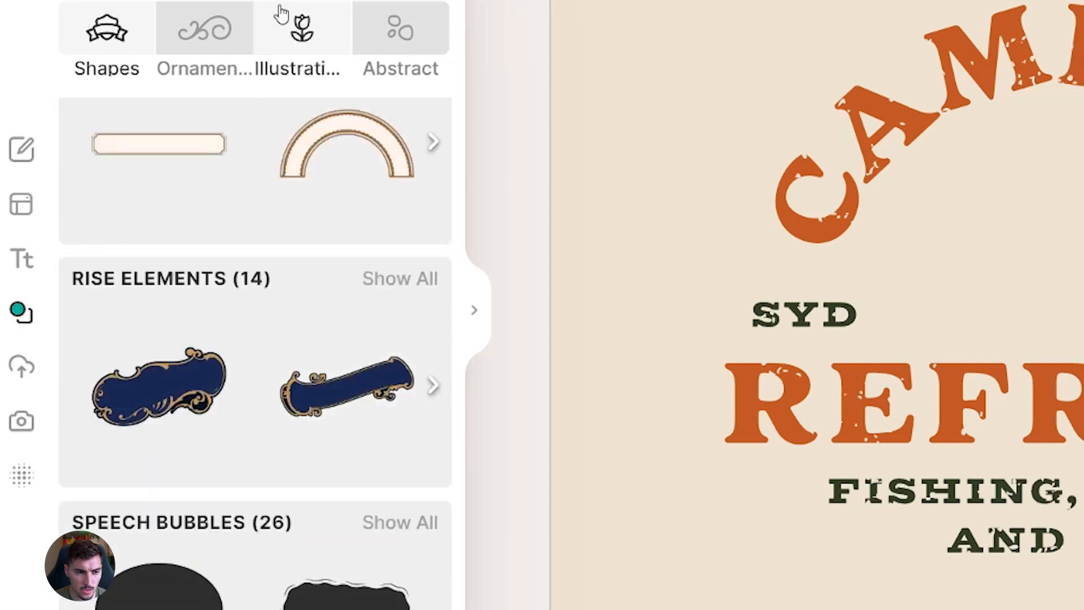
click(339, 40)
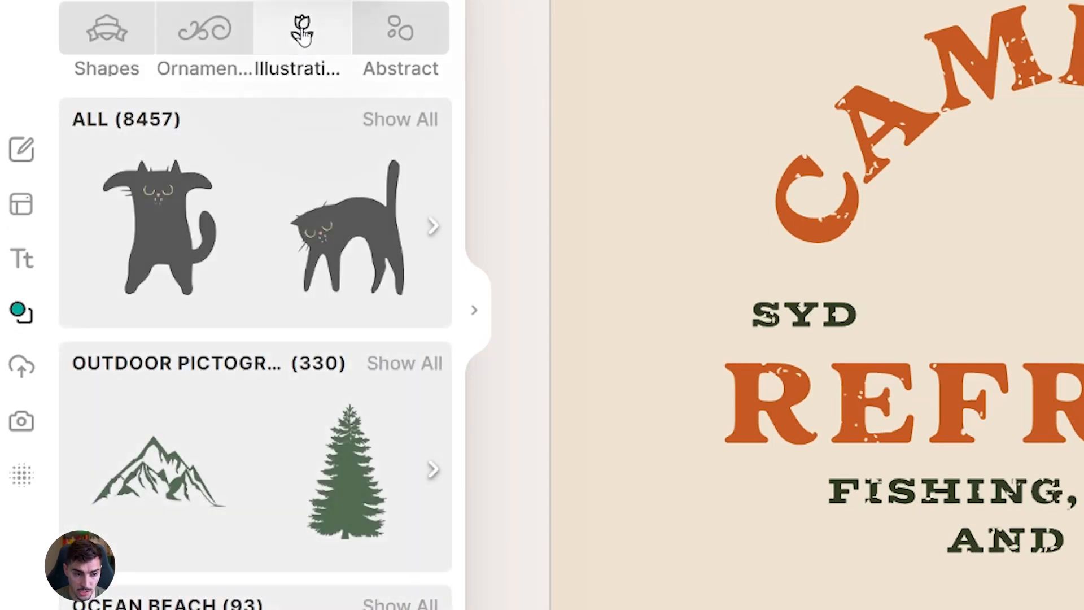
scroll(241, 248, down, 2)
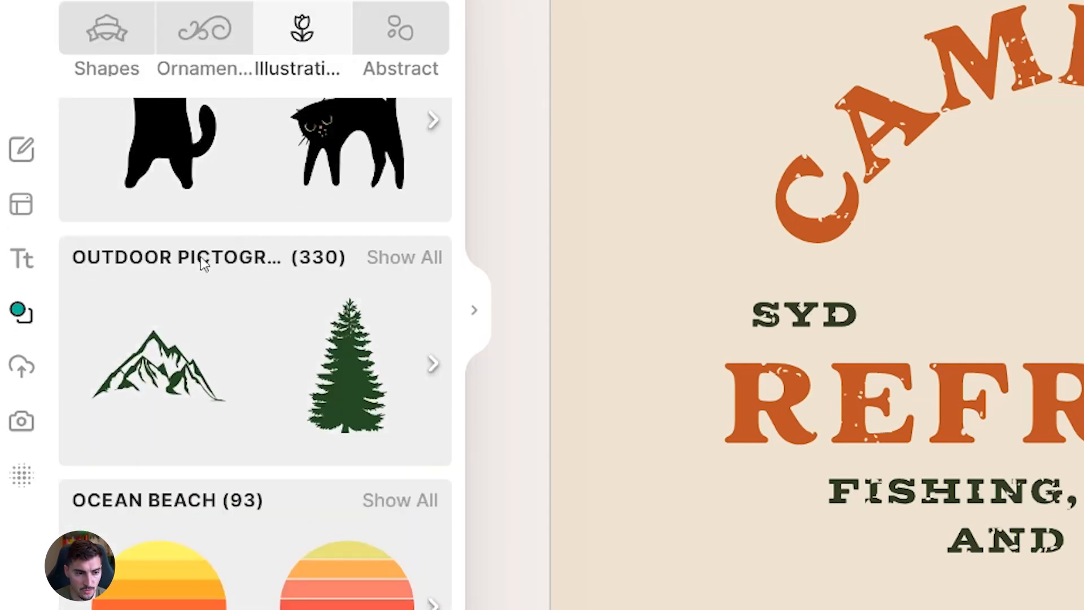
click(392, 268)
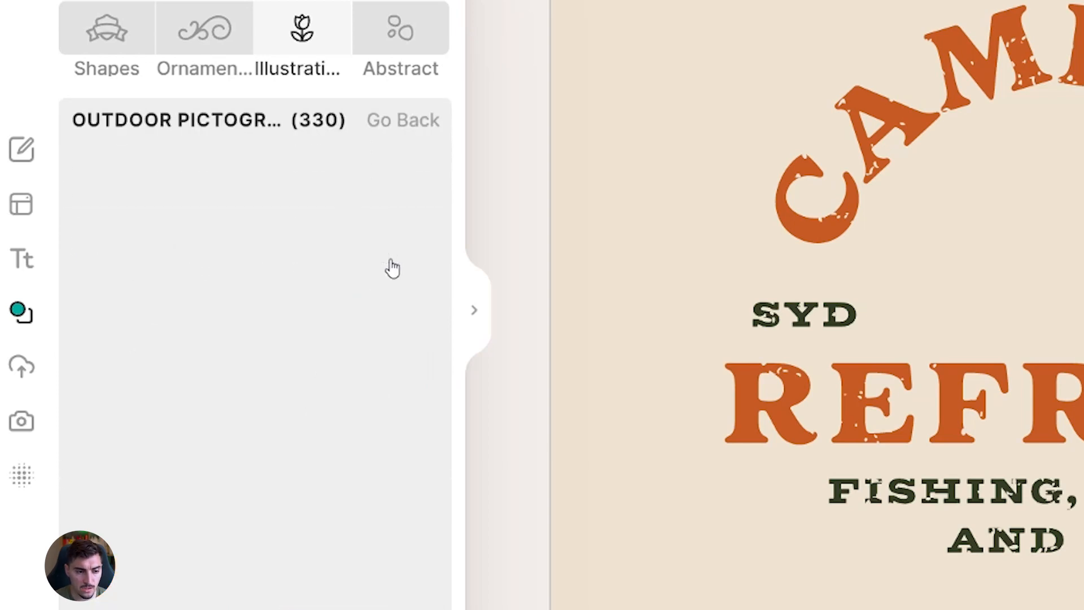
Step: Add two green-and-beige mountain illustrations beneath the CAMPING arch, enlarged and overlapping side by side so their bases line up above REFRESH
scroll(191, 347, down, 3)
scroll(191, 346, down, 5)
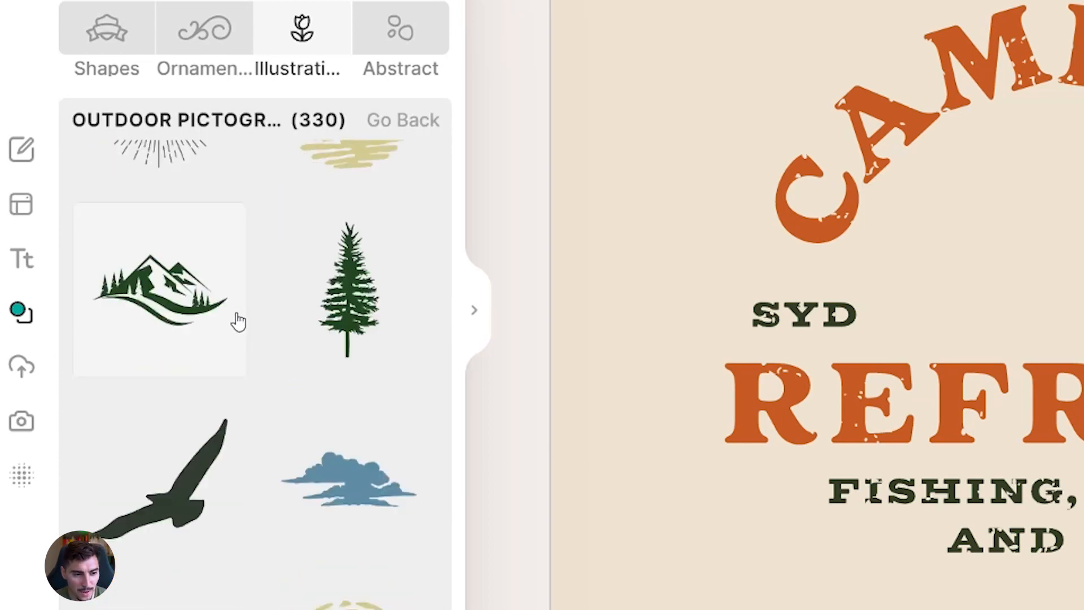
scroll(373, 314, up, 4)
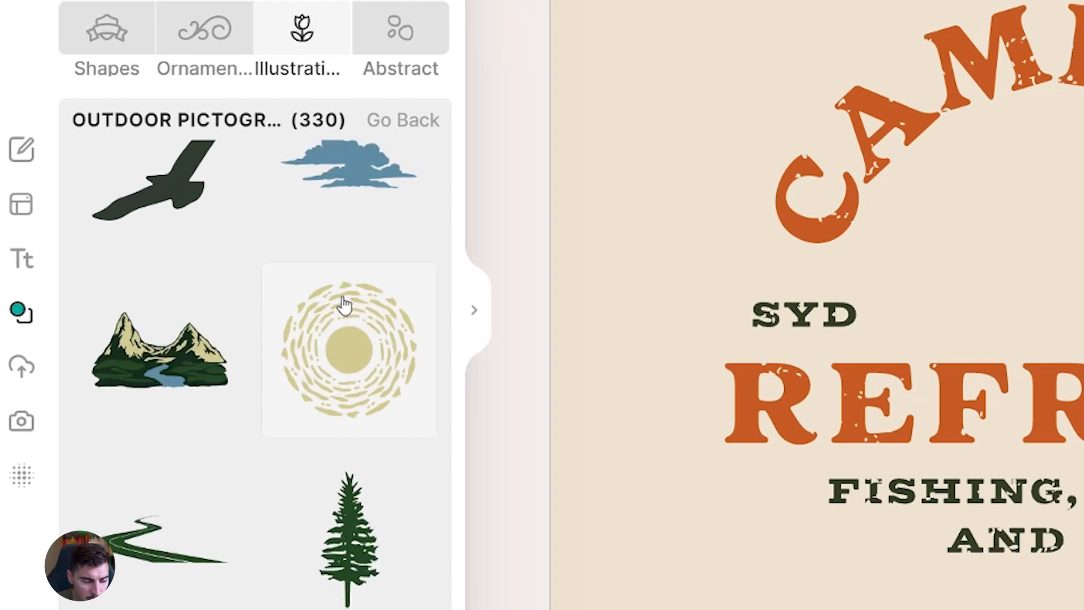
scroll(252, 431, down, 10)
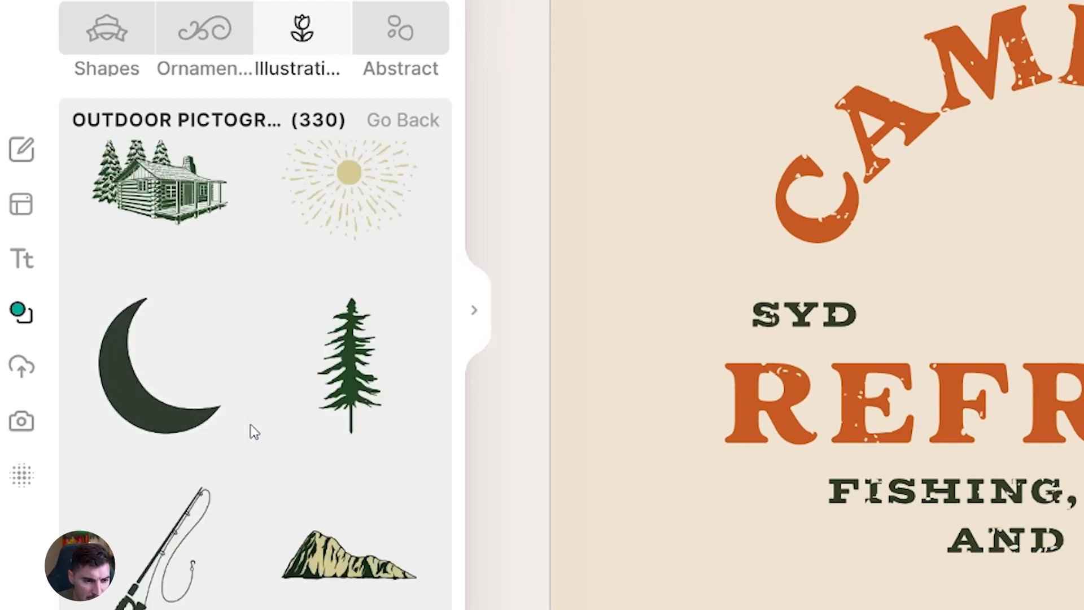
scroll(380, 450, down, 10)
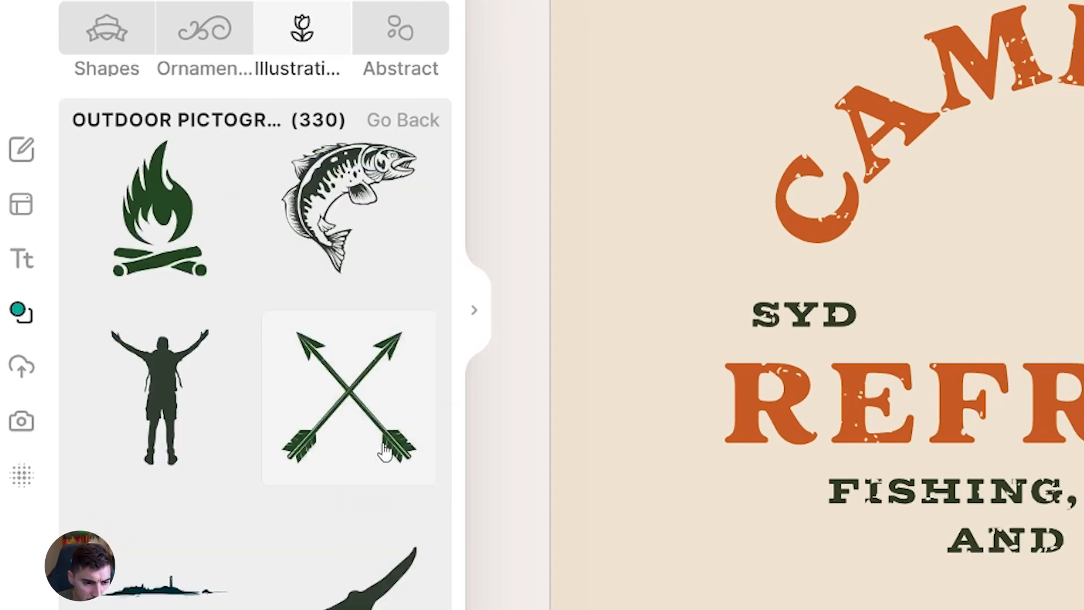
scroll(384, 451, down, 3)
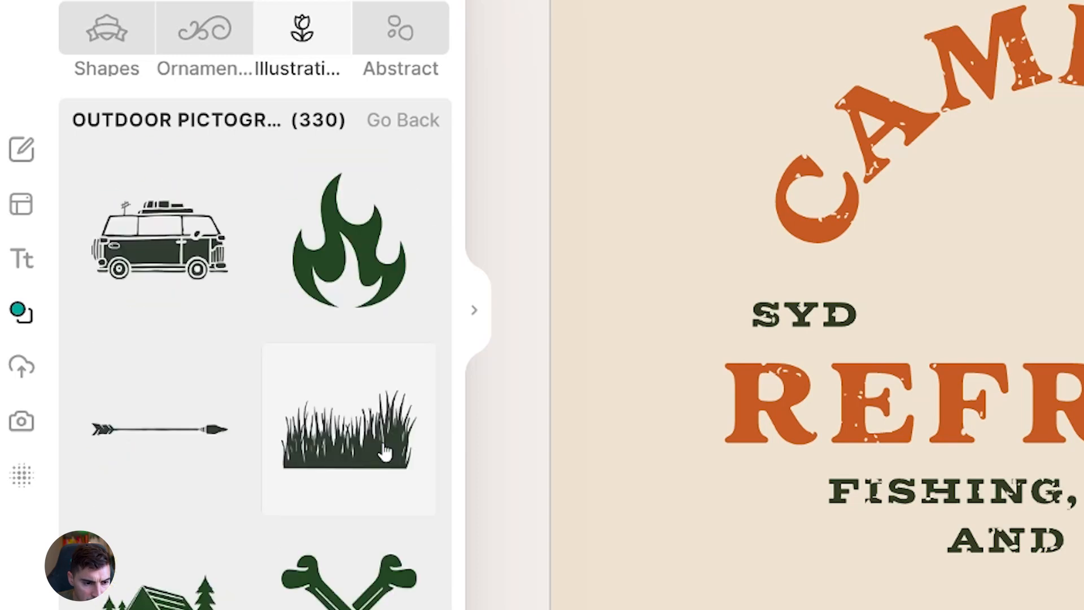
drag(344, 237, 898, 265)
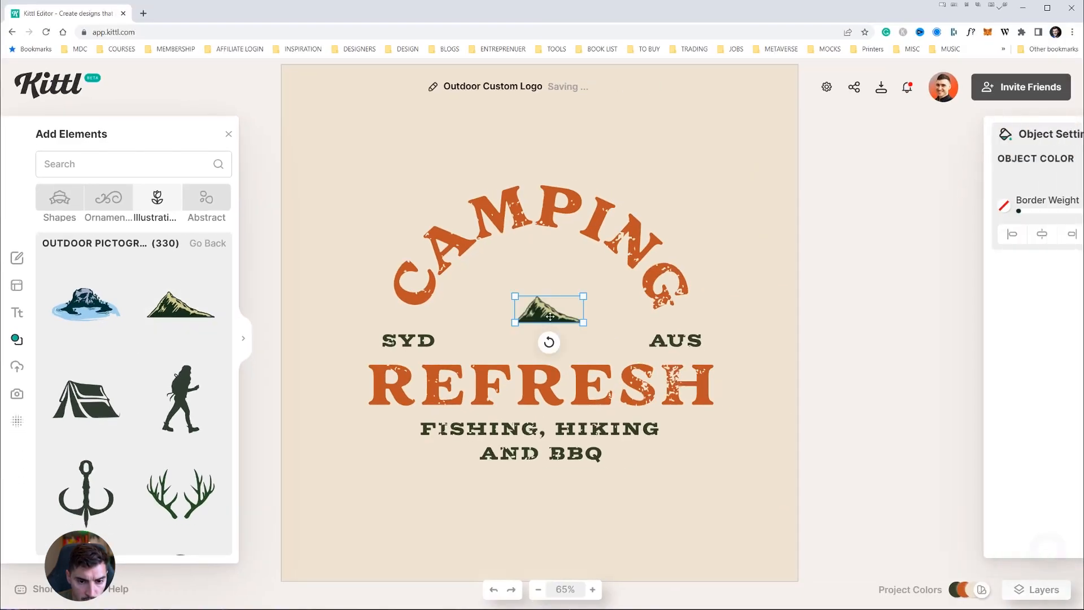
drag(584, 295, 697, 213)
drag(629, 299, 560, 309)
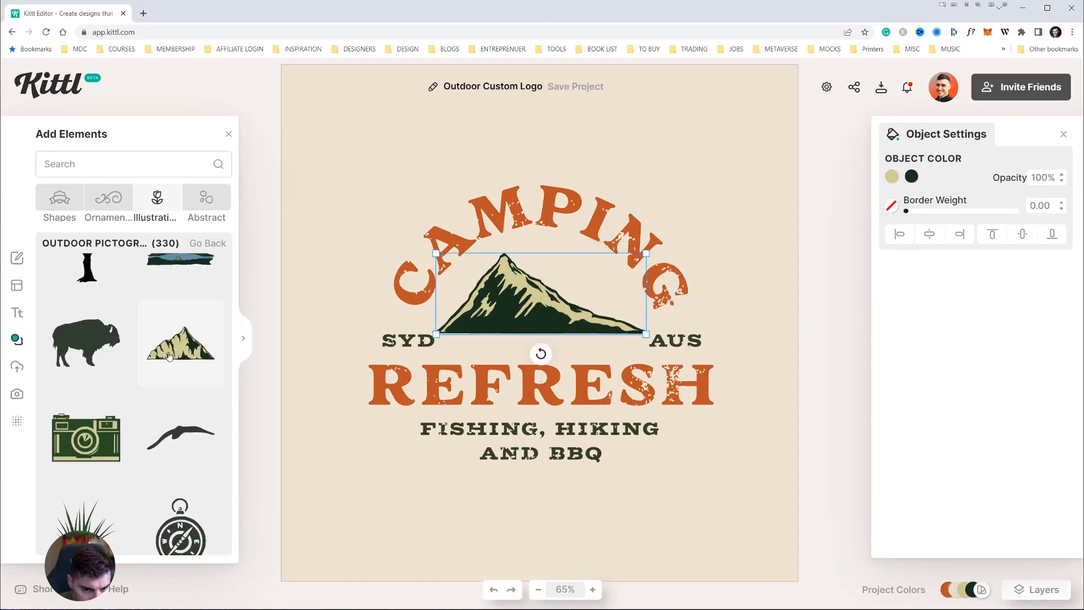
drag(716, 233, 663, 251)
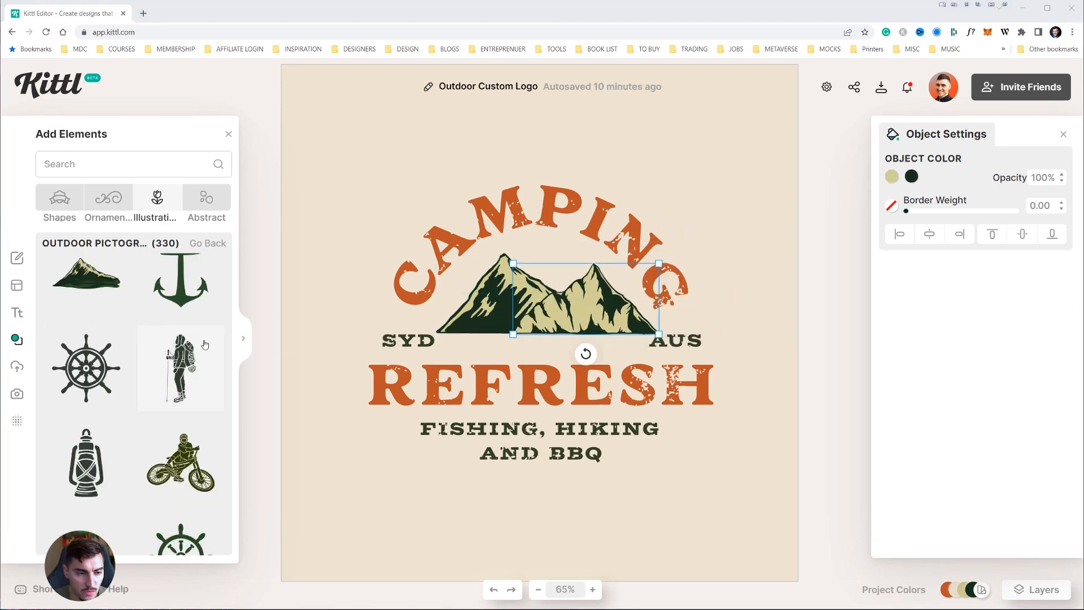
Step: Search the elements for SUN and place the beige sun with dashed rings between the two mountain peaks
scroll(204, 345, down, 10)
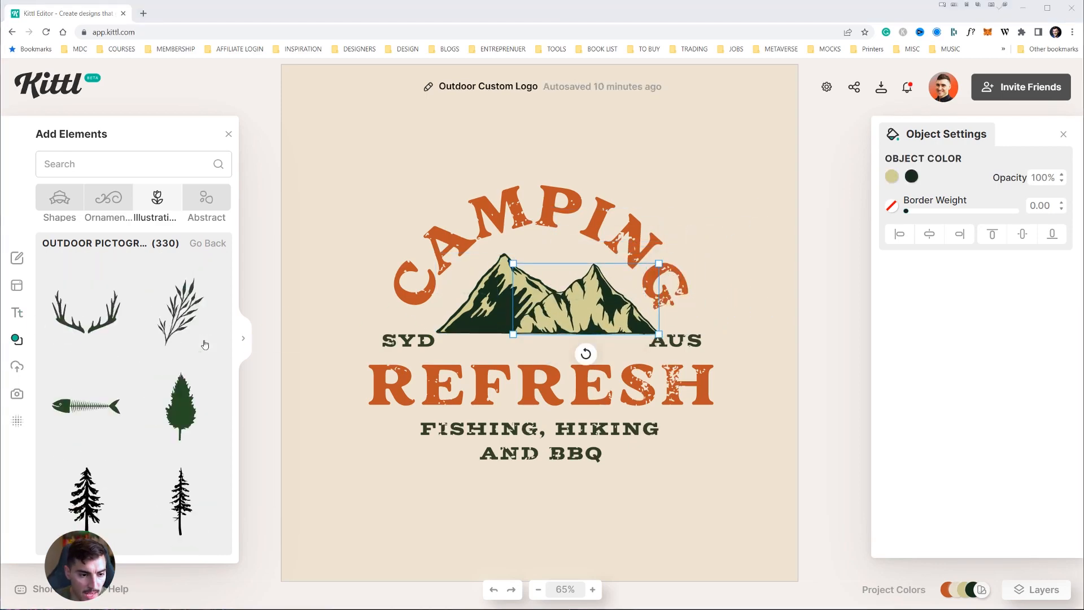
click(113, 164)
text(SUN)
key(Return)
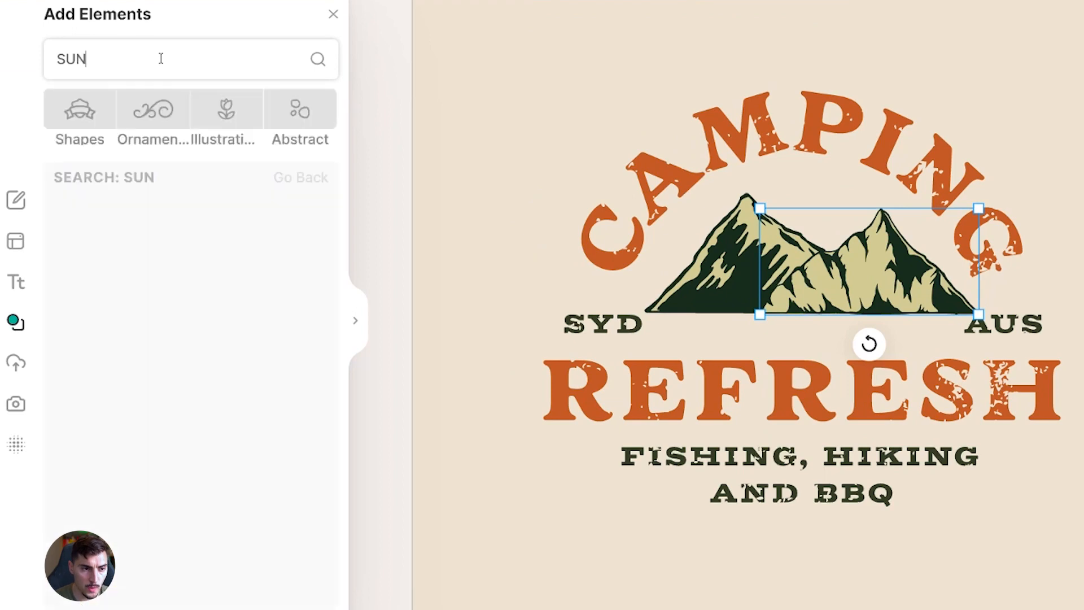
scroll(325, 286, down, 4)
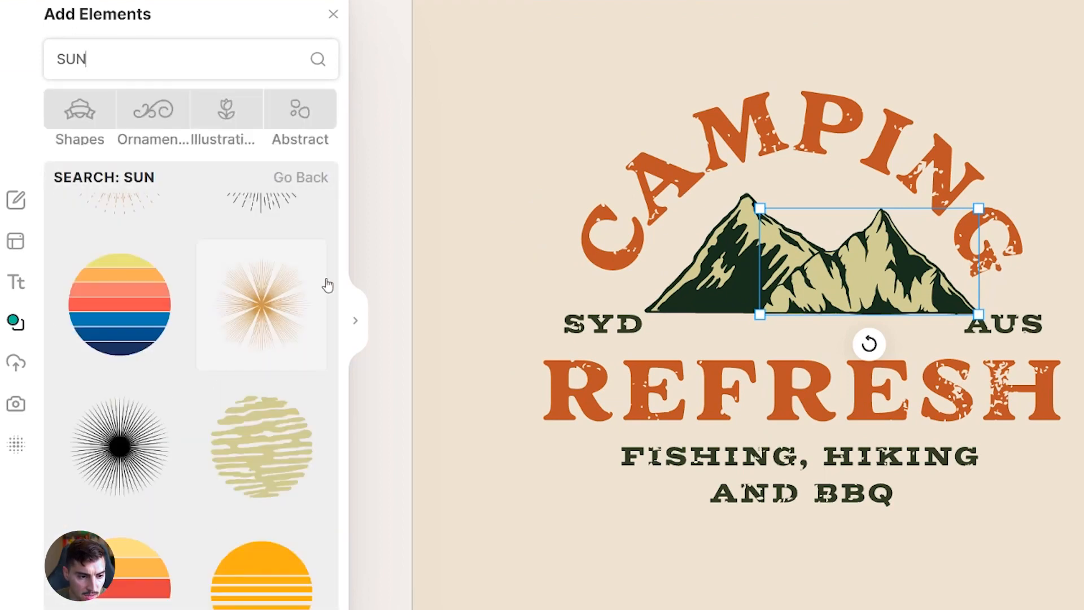
scroll(283, 433, down, 10)
scroll(283, 433, up, 3)
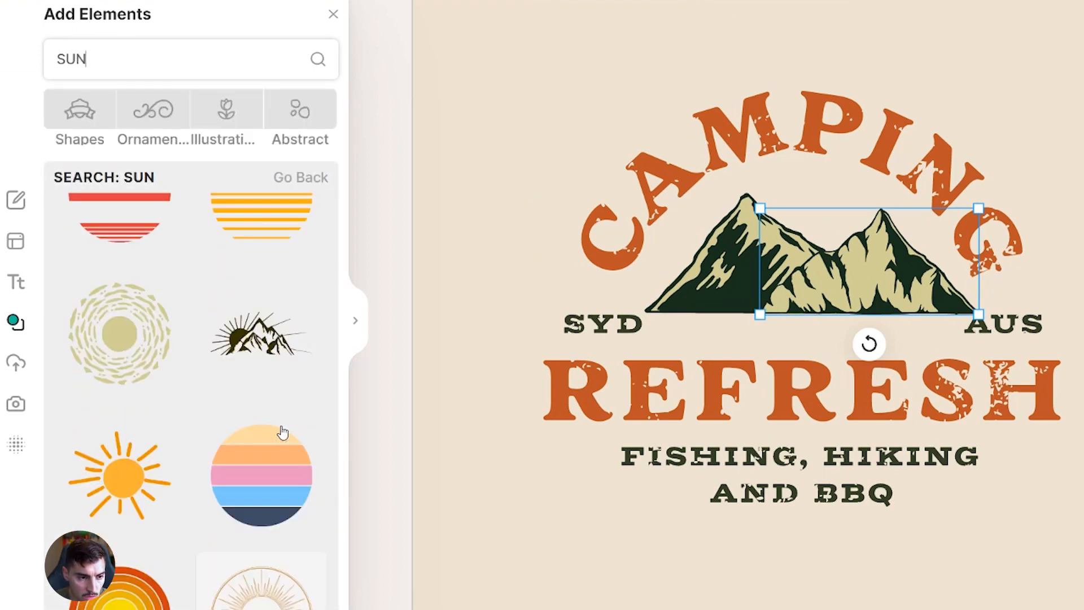
scroll(119, 332, down, 10)
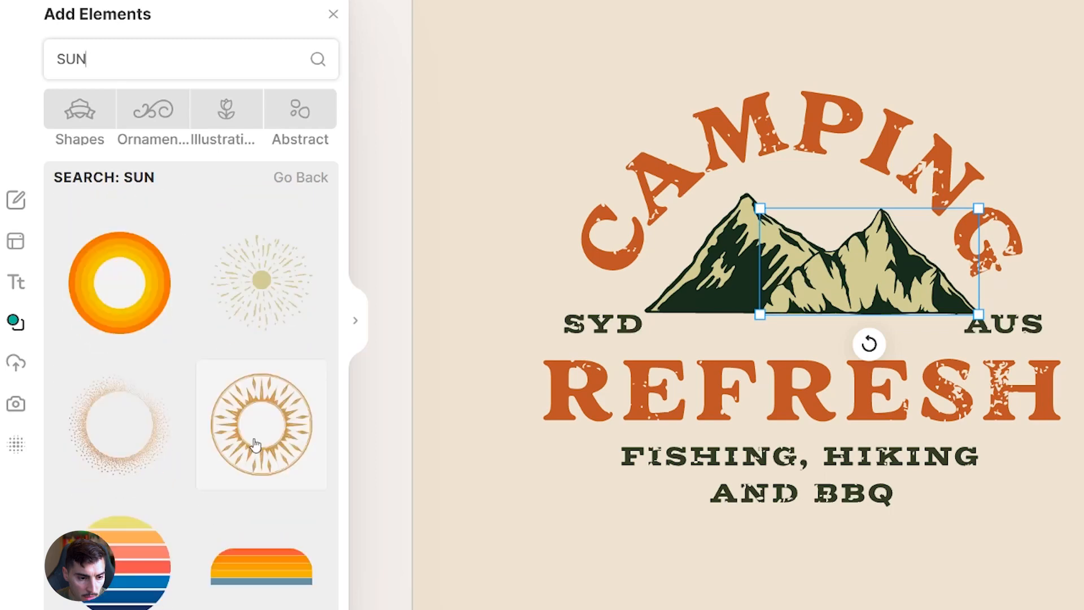
scroll(240, 438, up, 6)
scroll(240, 437, up, 4)
drag(120, 333, 826, 206)
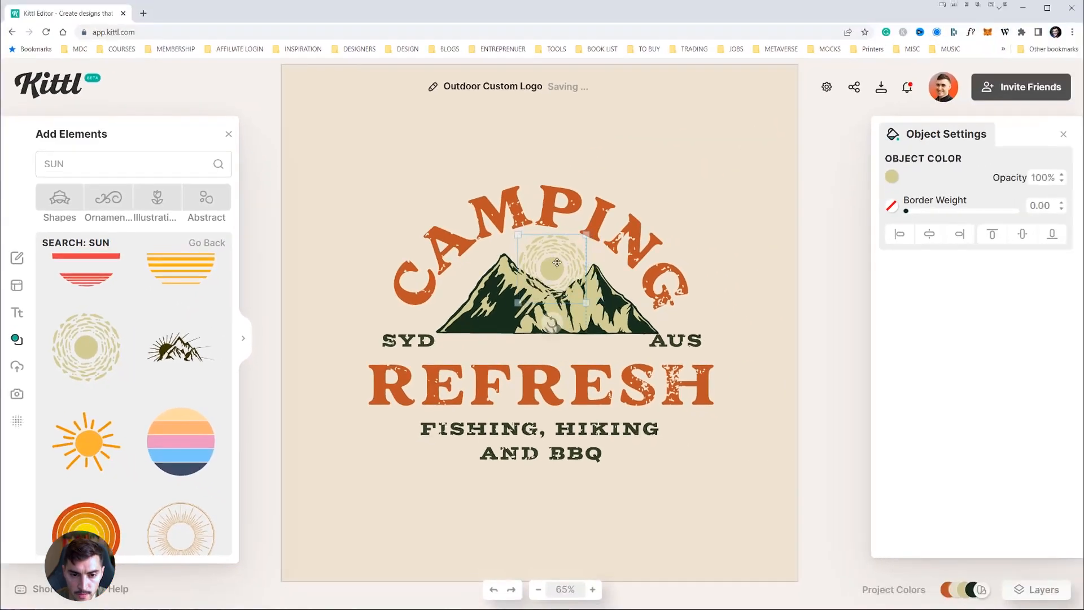
drag(559, 261, 562, 258)
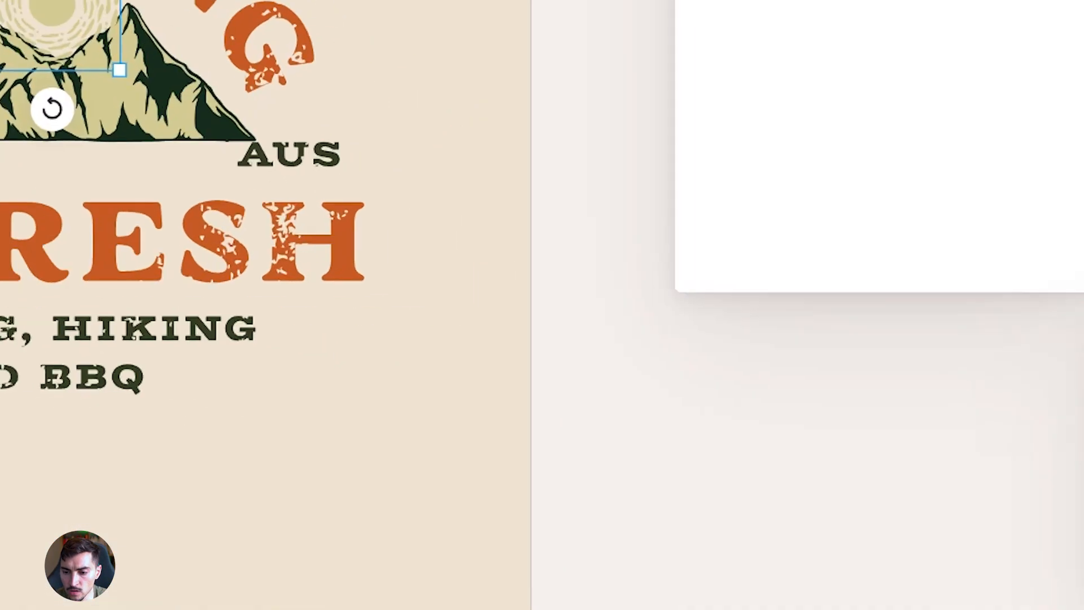
Step: Rename the sun's layer to SUN and move it below the Texture layer so it sits behind the mountains
click(1017, 590)
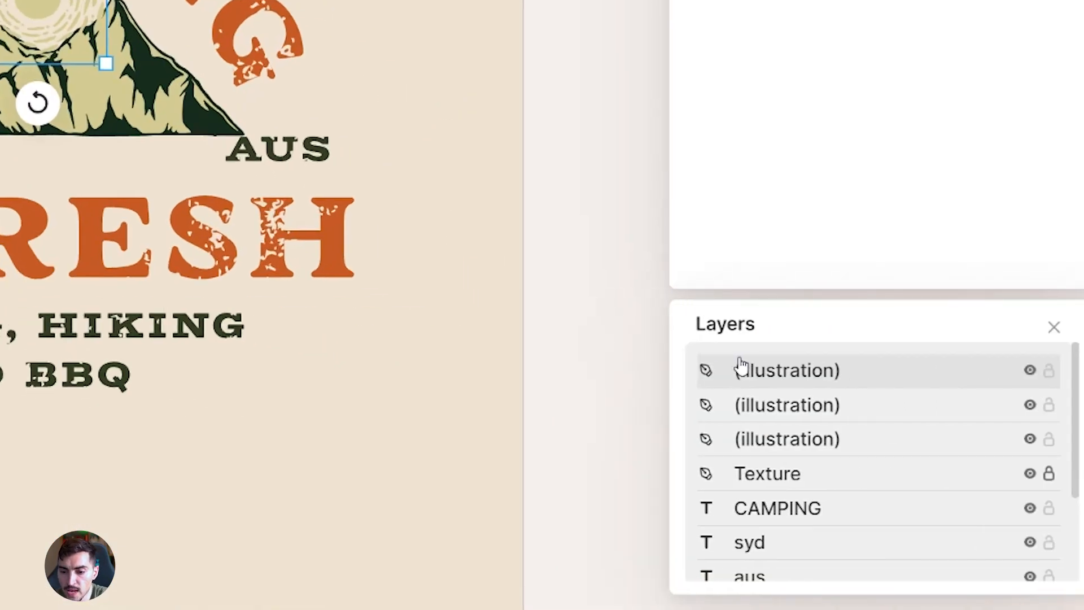
double_click(793, 373)
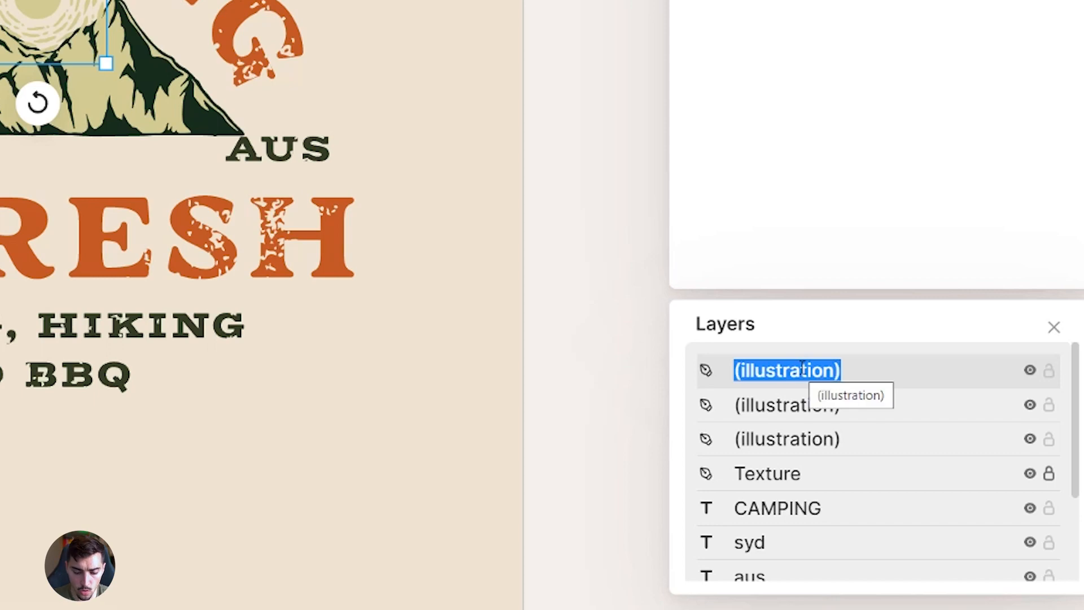
text(SUN)
drag(802, 367, 813, 503)
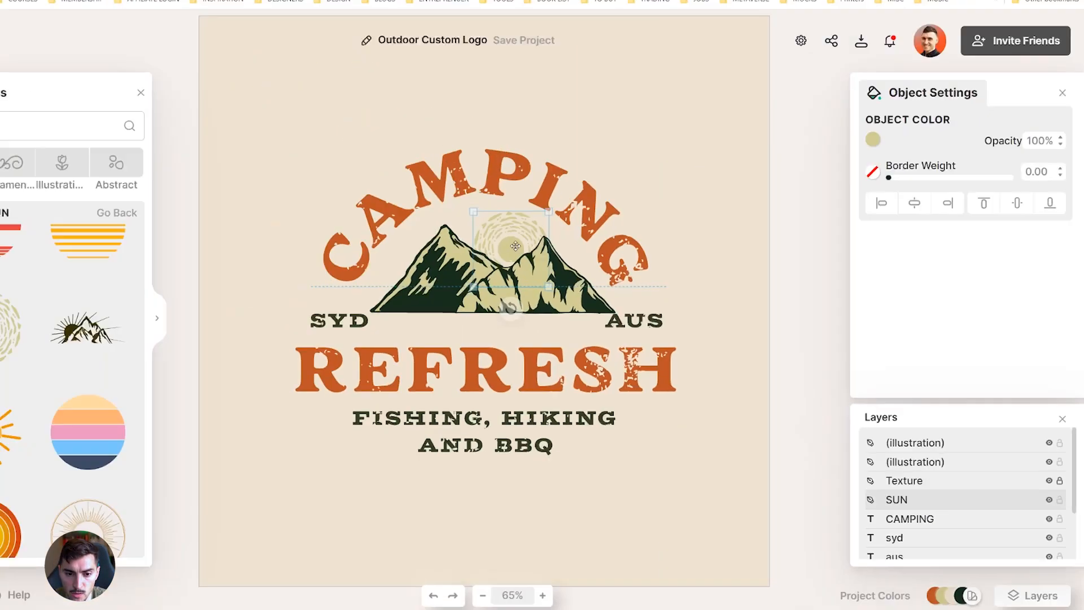
mouse_move(60, 12)
mouse_down()
mouse_move(57, 1)
mouse_move(46, 21)
mouse_up()
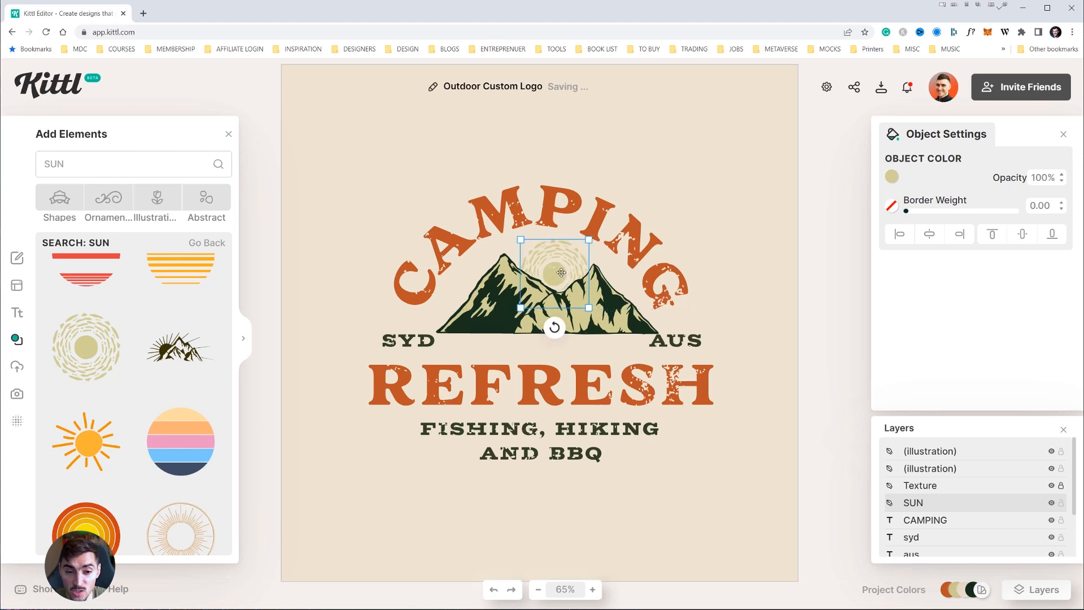
Step: Examine up close how the sun sits behind the mountains, and check the overall design
scroll(649, 203, up, 5)
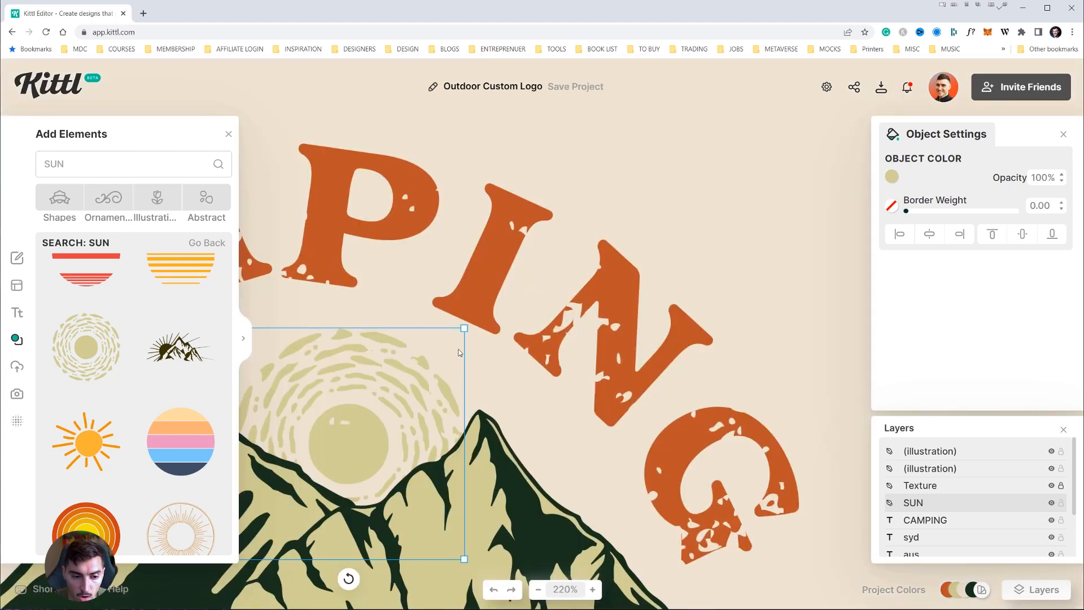
scroll(459, 353, down, 10)
scroll(680, 356, up, 10)
click(765, 378)
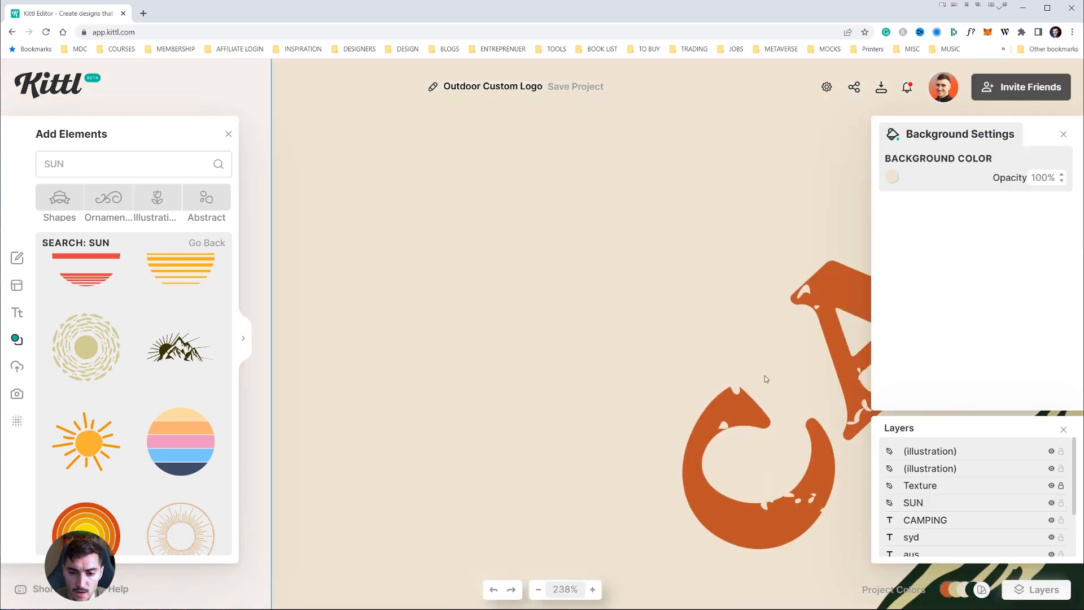
drag(764, 379, 544, 381)
drag(664, 239, 654, 250)
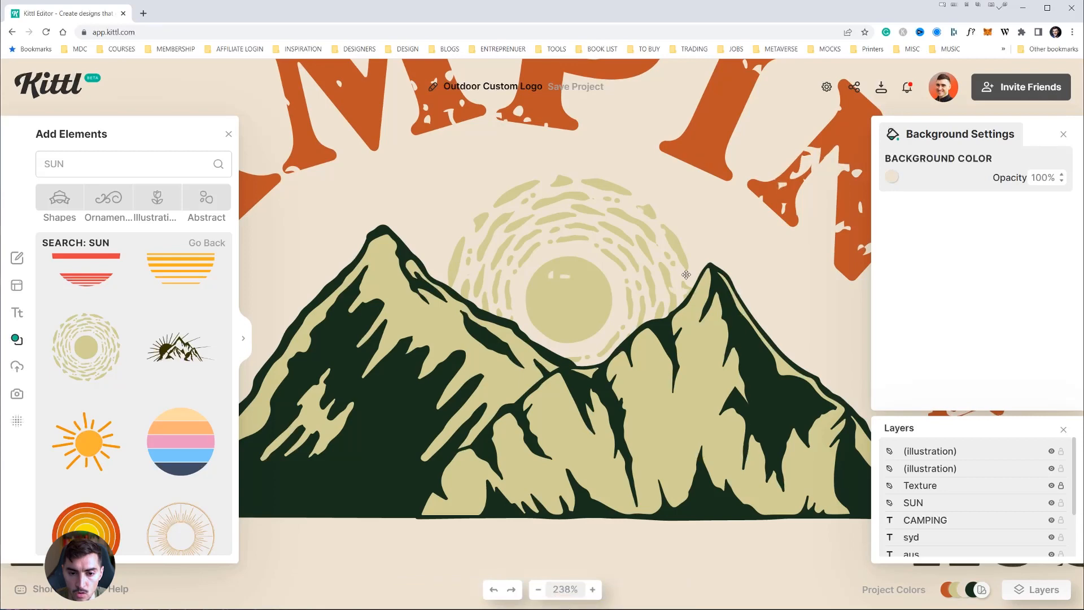
scroll(519, 269, down, 10)
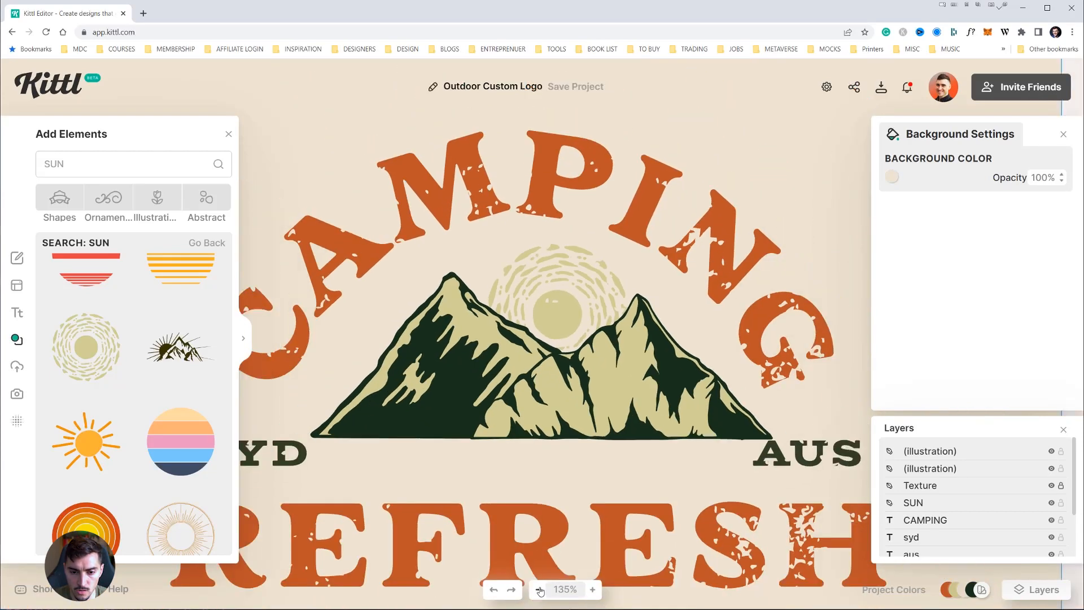
scroll(520, 269, up, 3)
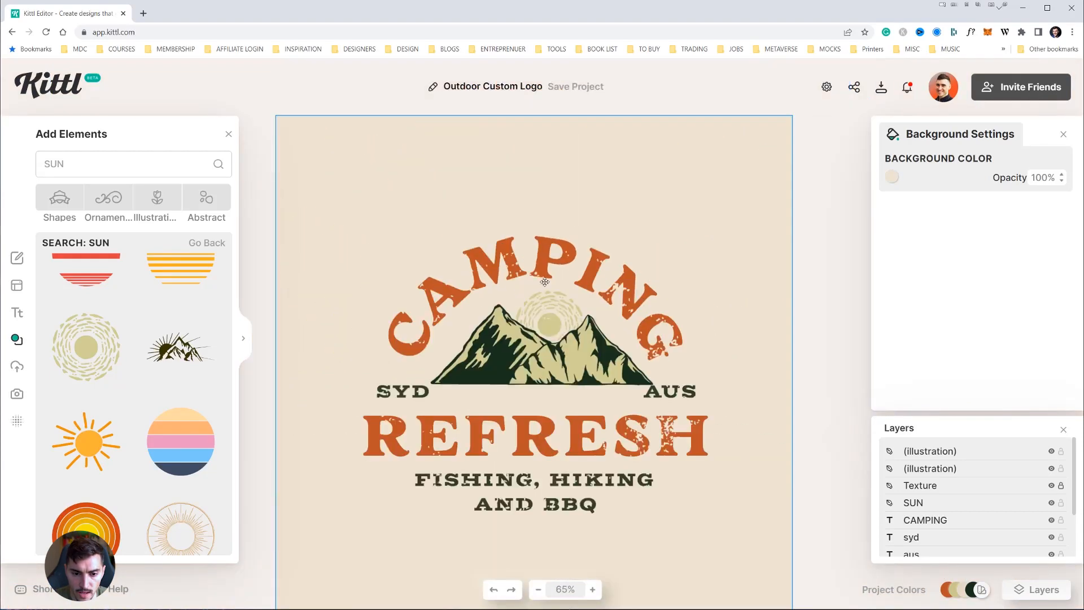
Step: Search the elements for Axe and look through the axe illustrations
click(584, 480)
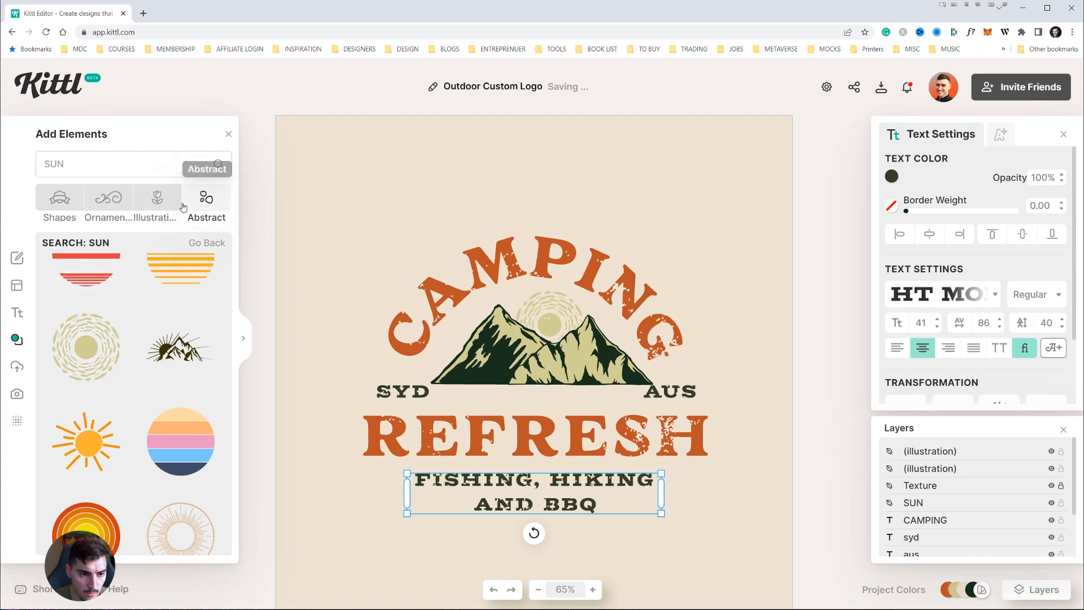
click(197, 217)
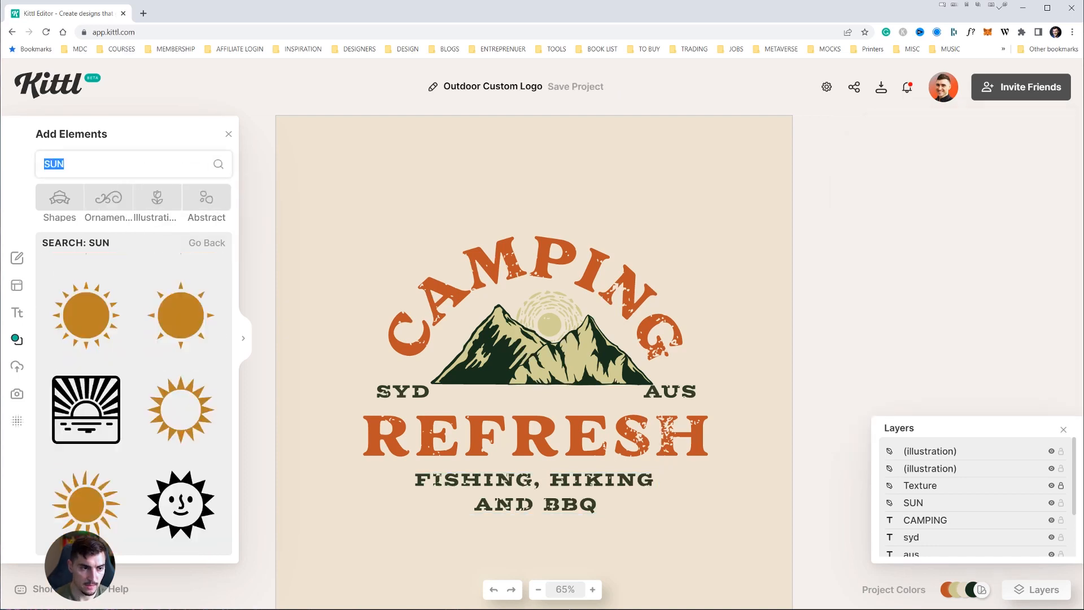
text(Axe)
key(Return)
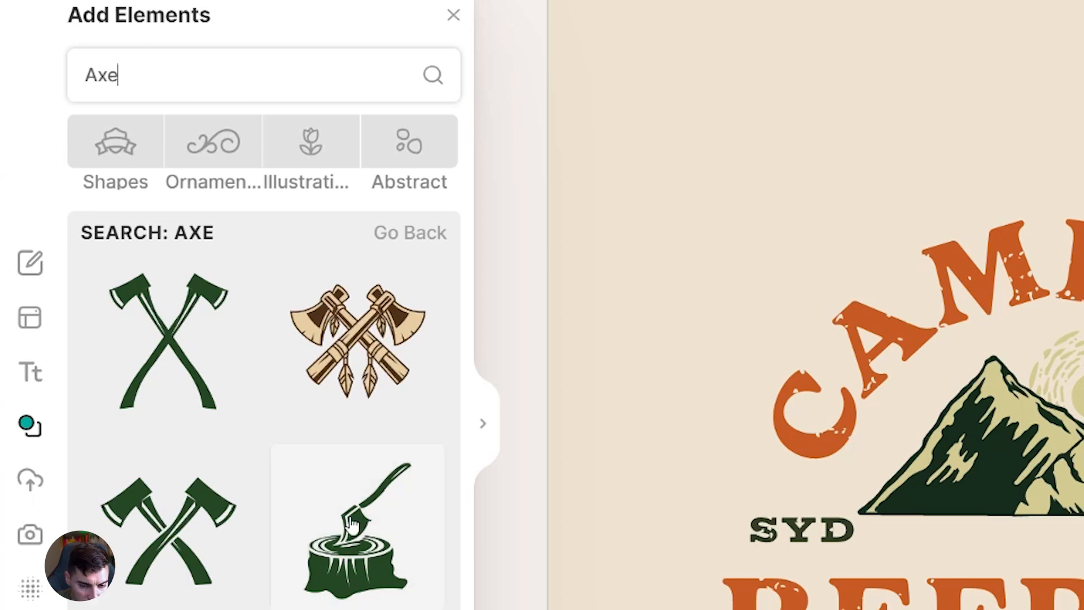
scroll(390, 572, down, 5)
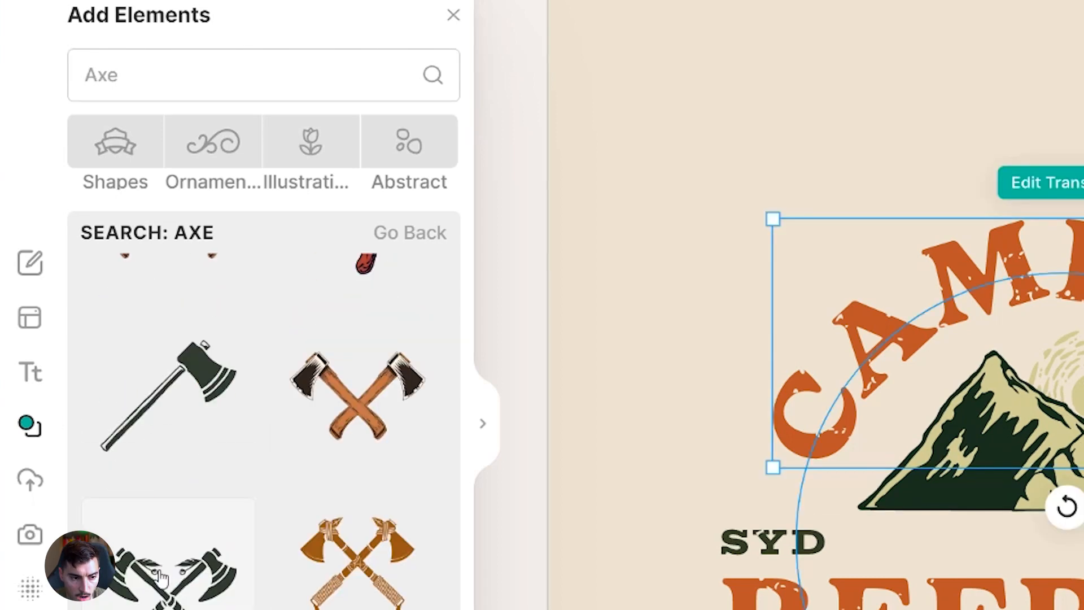
Step: Place the dark crossed axes with feathers centred beneath the FISHING, HIKING AND BBQ text
scroll(162, 582, down, 2)
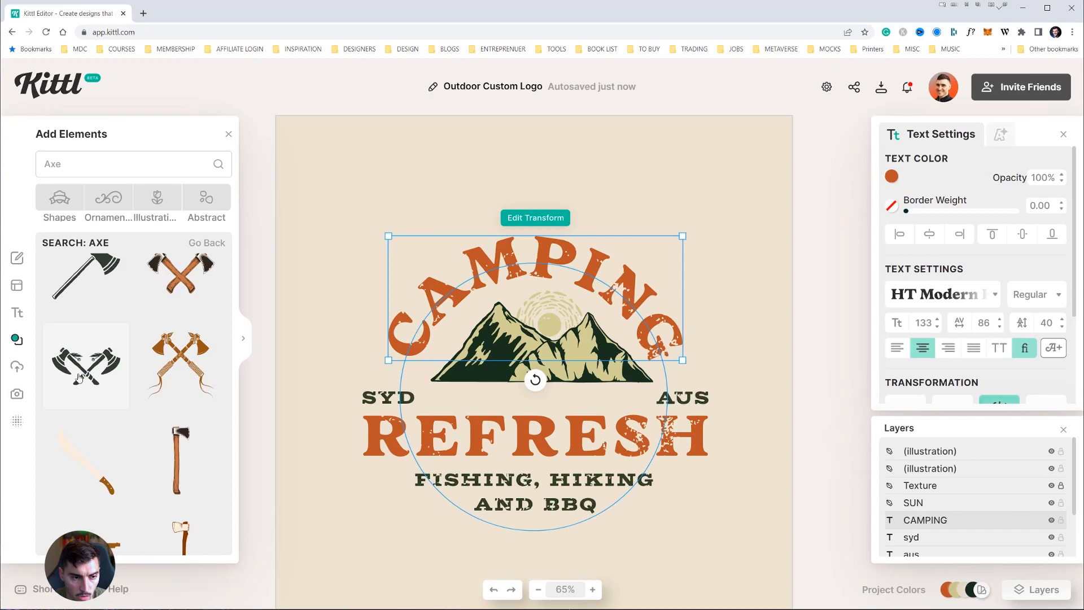
drag(79, 377, 525, 537)
scroll(531, 537, down, 5)
drag(532, 223, 540, 234)
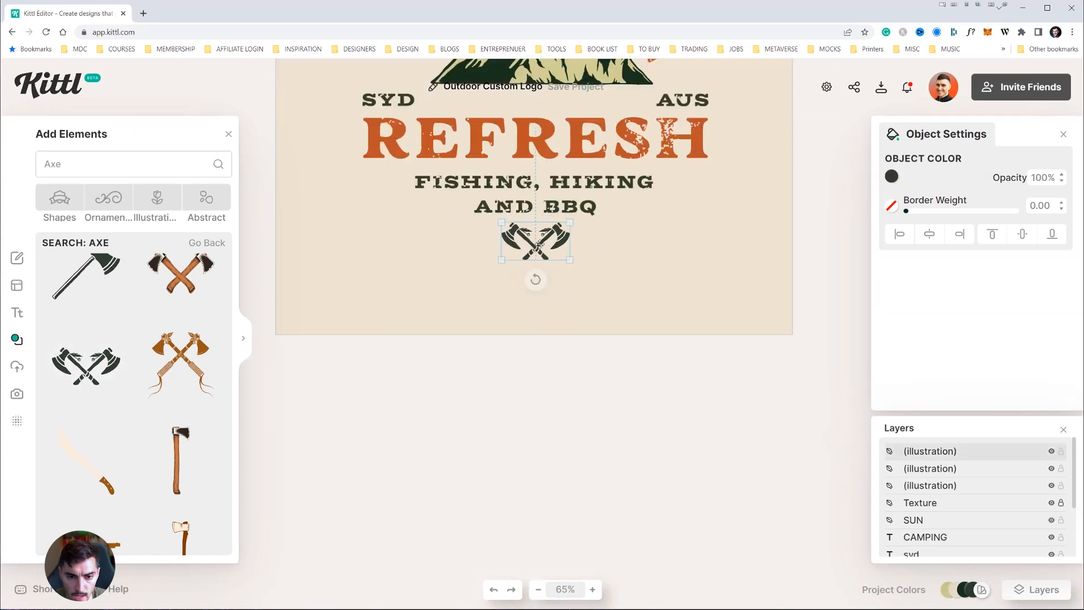
scroll(565, 237, up, 3)
Step: Reword the tagline to FISHING, HIKING, BBQ, widen it onto one line and move the crossed axes up beneath it
click(565, 375)
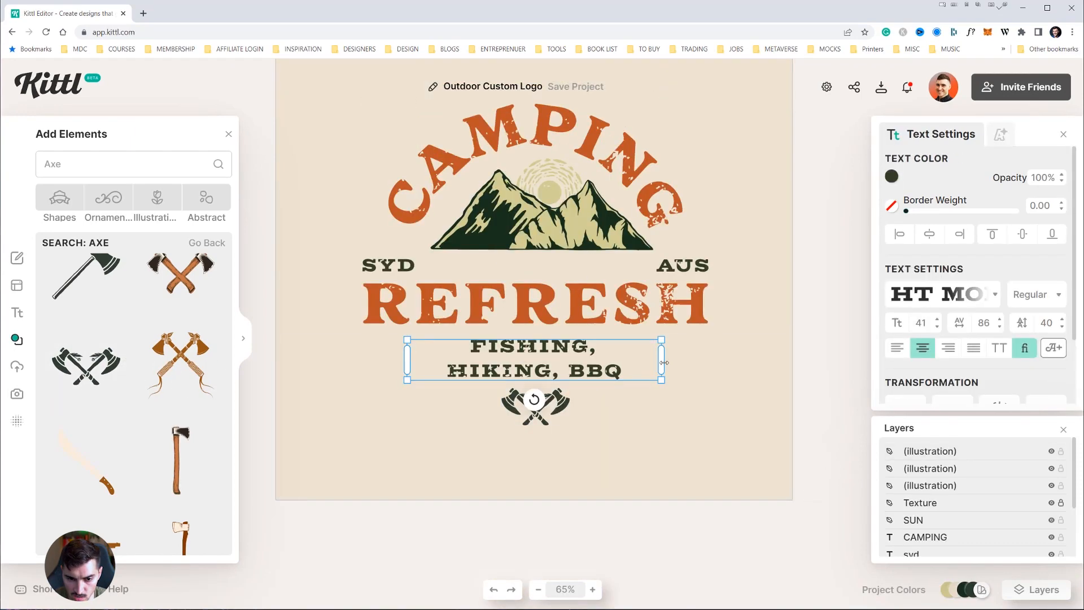
drag(664, 362, 614, 350)
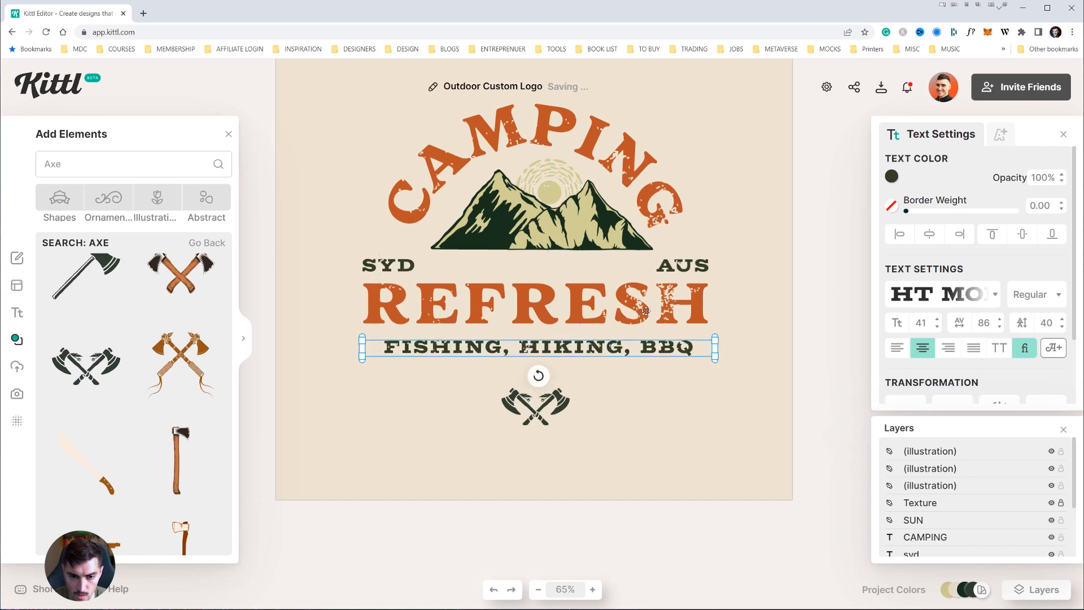
click(647, 311)
drag(558, 406, 560, 389)
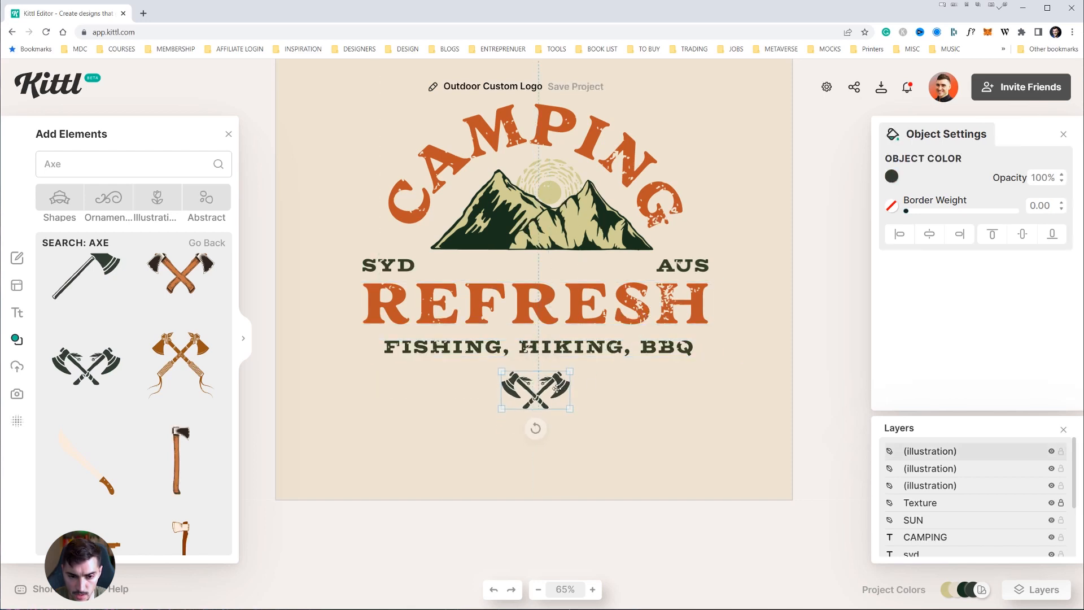
Step: Change the REFRESH heading text to RETREAT
click(548, 296)
double_click(548, 296)
text(RETR)
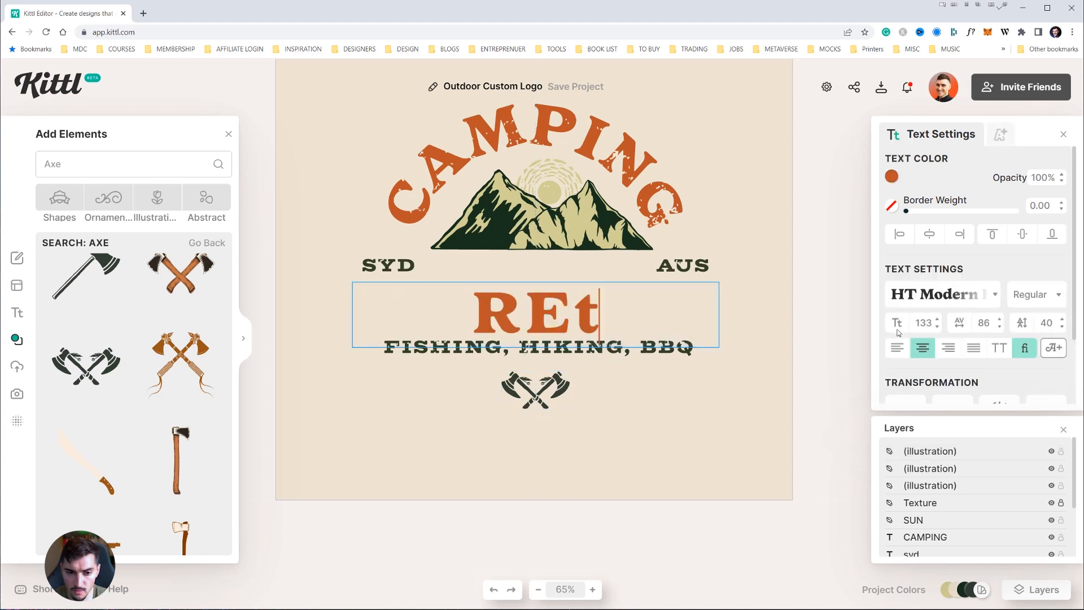
text(EAT)
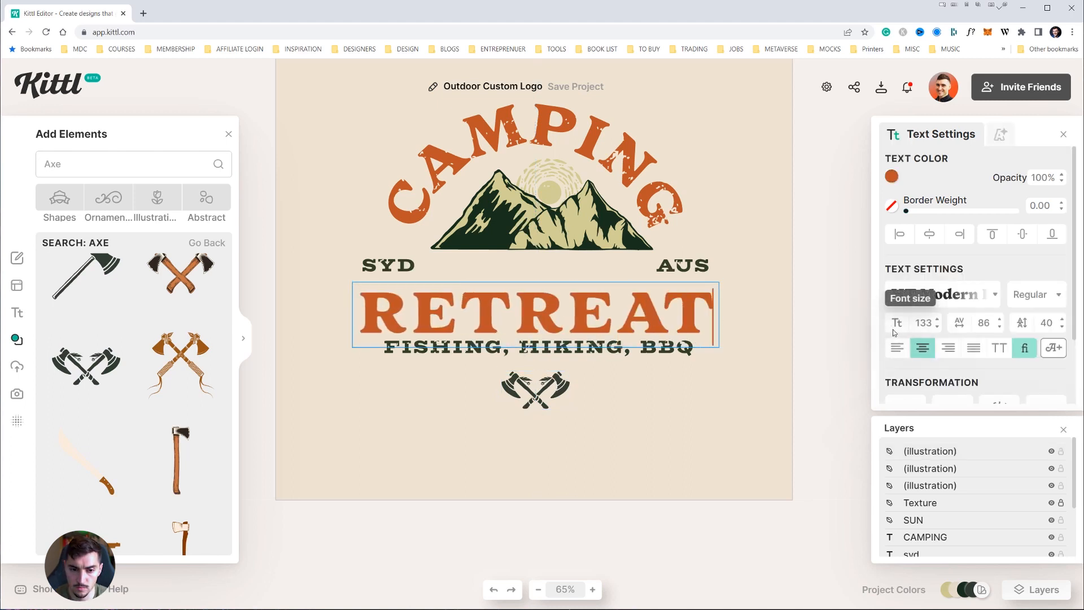
click(740, 421)
Step: Enlarge the crossed axes and move SYD and AUS below the tagline, one on each side of the axes
click(678, 265)
shift+click(404, 268)
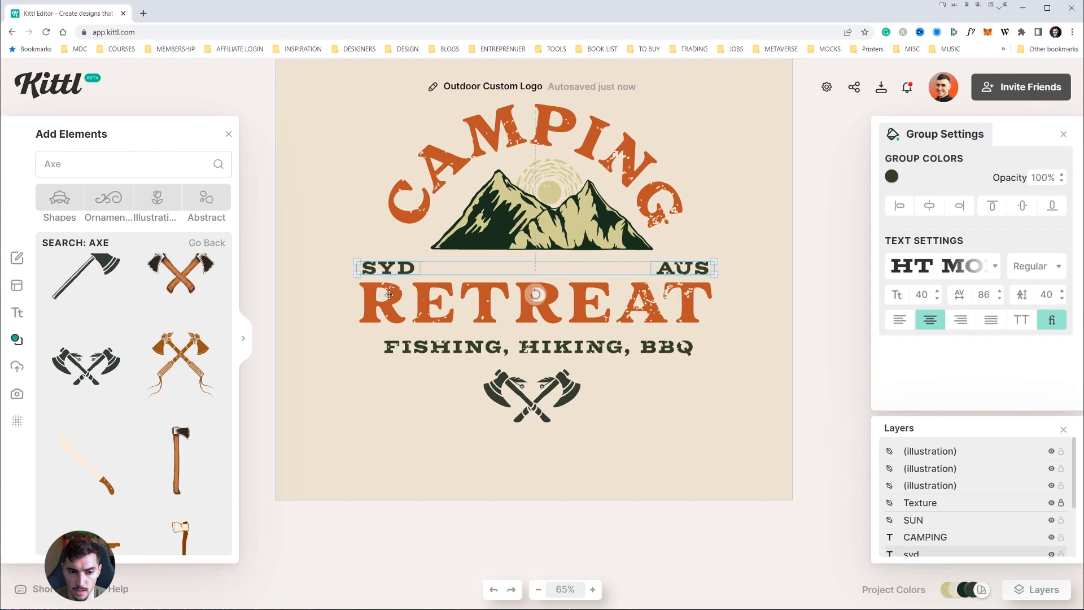
drag(405, 268, 426, 378)
click(781, 360)
drag(707, 375, 663, 375)
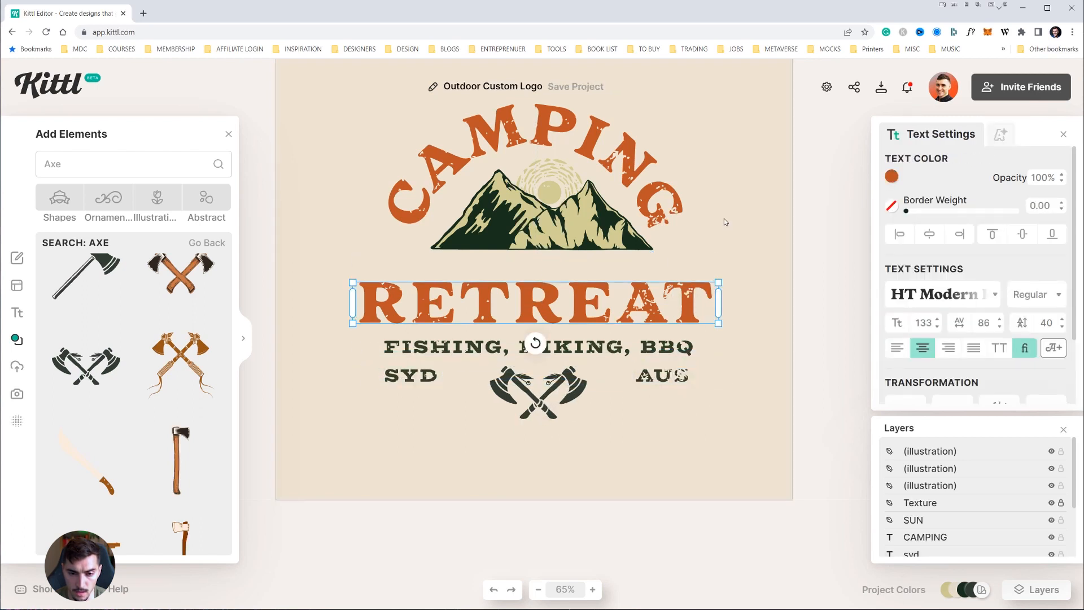
Step: Move the CAMPING arch, mountains and sun down closer to RETREAT, and shift the whole design slightly up on the canvas
click(657, 123)
click(657, 123)
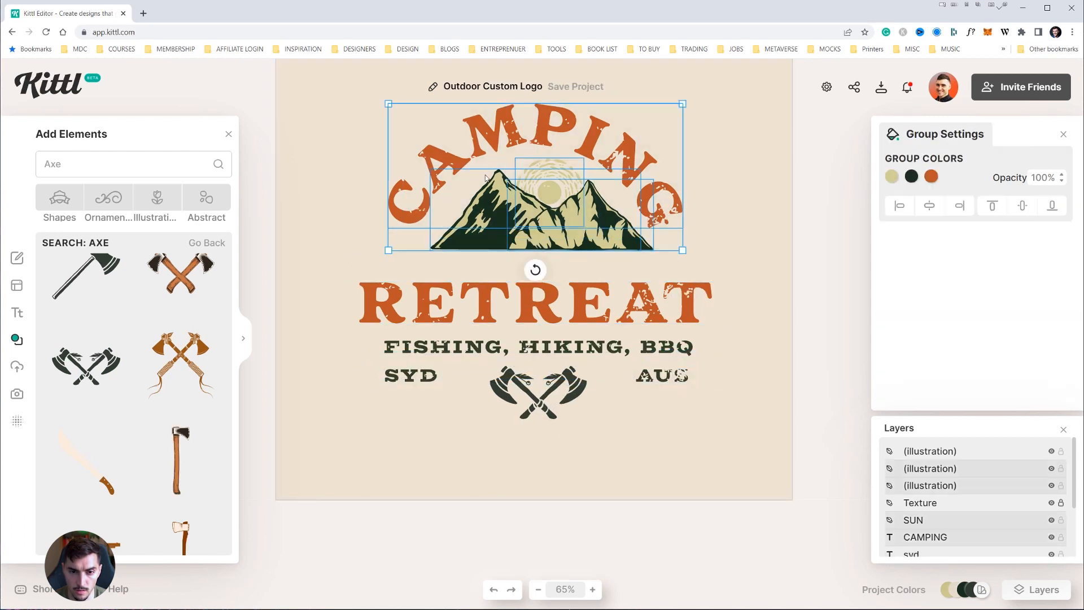
drag(610, 117, 611, 135)
click(727, 101)
key(ctrl+a)
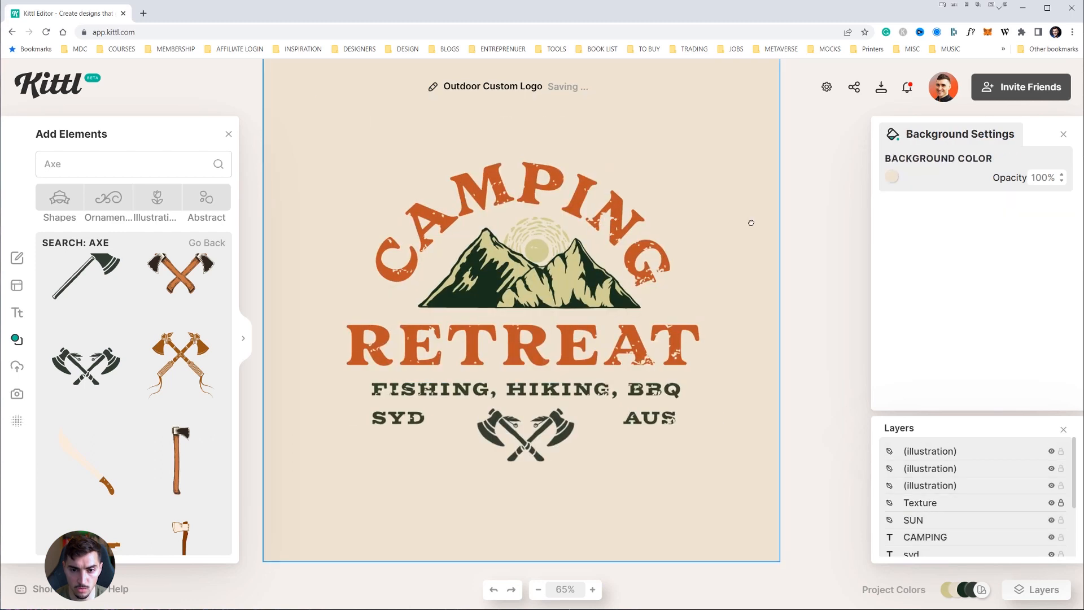
drag(751, 222, 746, 235)
drag(782, 186, 793, 238)
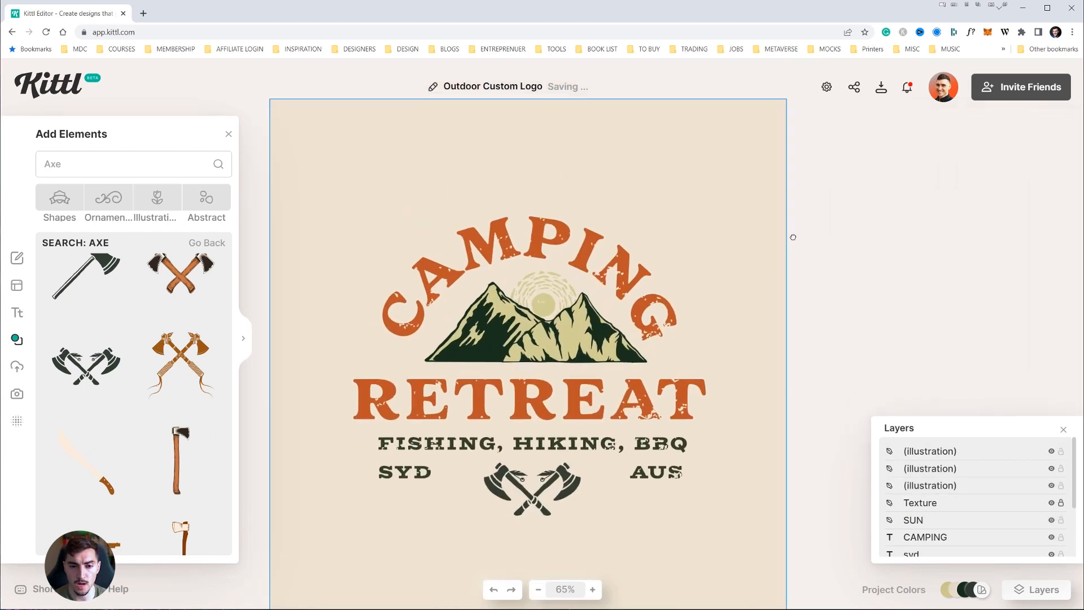
Step: Set the canvas background colour to dark green and hide the Texture layer
click(722, 172)
click(892, 176)
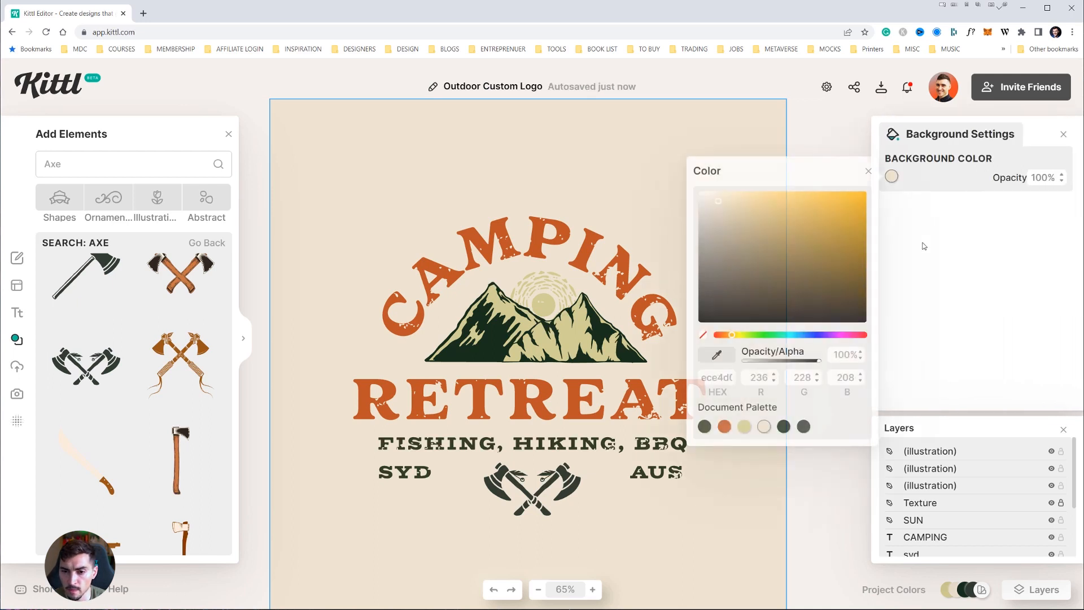
click(708, 312)
drag(709, 312, 839, 282)
click(776, 336)
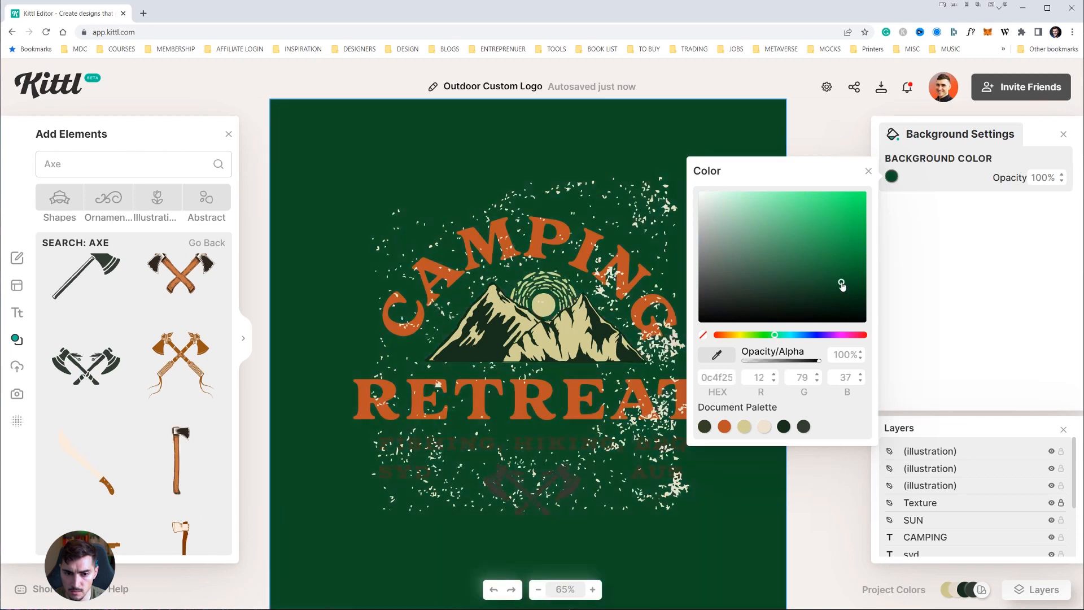
click(636, 257)
click(1053, 503)
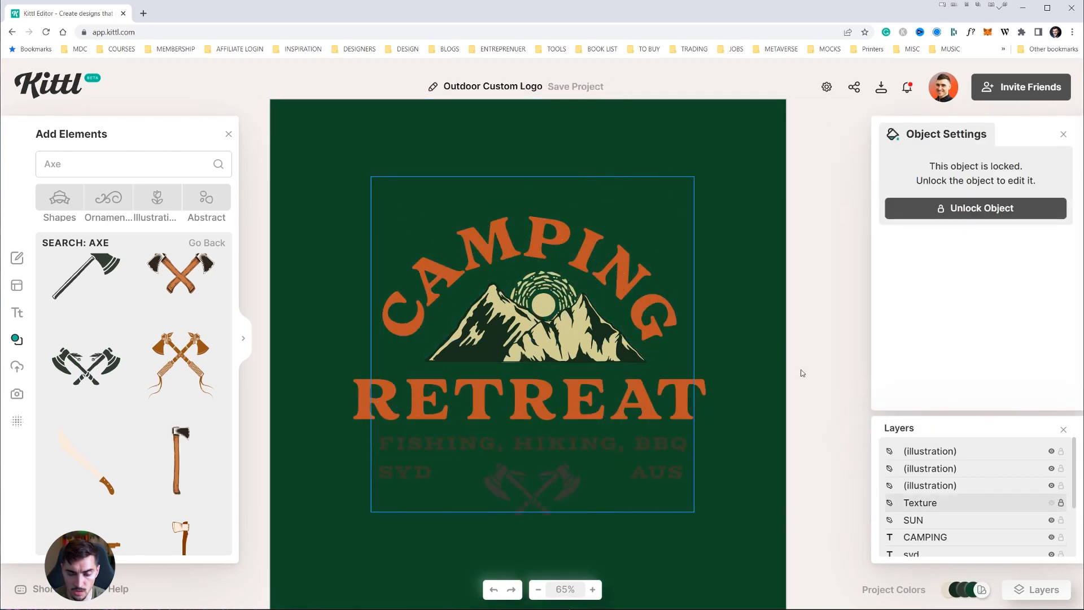
Step: Select the tagline, SYD, AUS and the axes, and recolour the axes through green shades to bright yellow (f0c805)
click(633, 476)
shift+click(633, 476)
shift+click(402, 469)
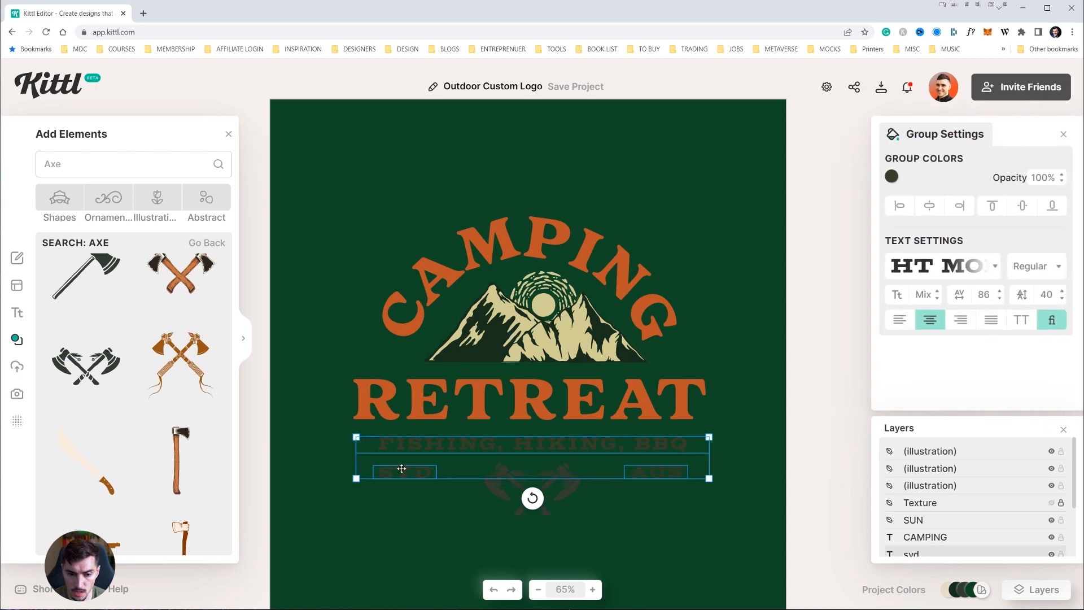
shift+click(561, 484)
click(892, 176)
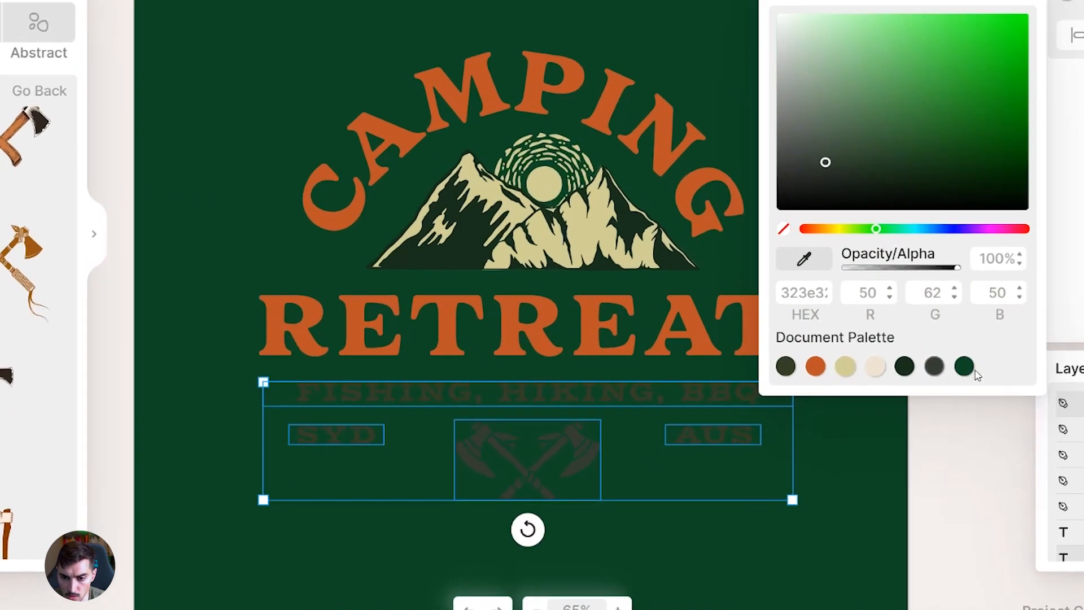
click(967, 368)
drag(982, 80, 994, 41)
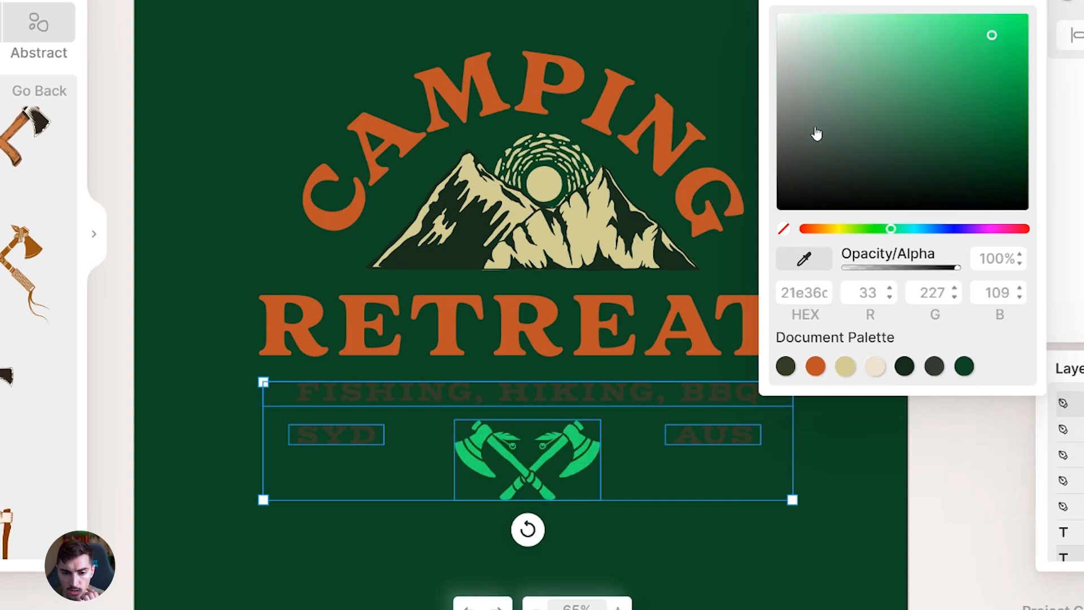
drag(872, 228, 844, 235)
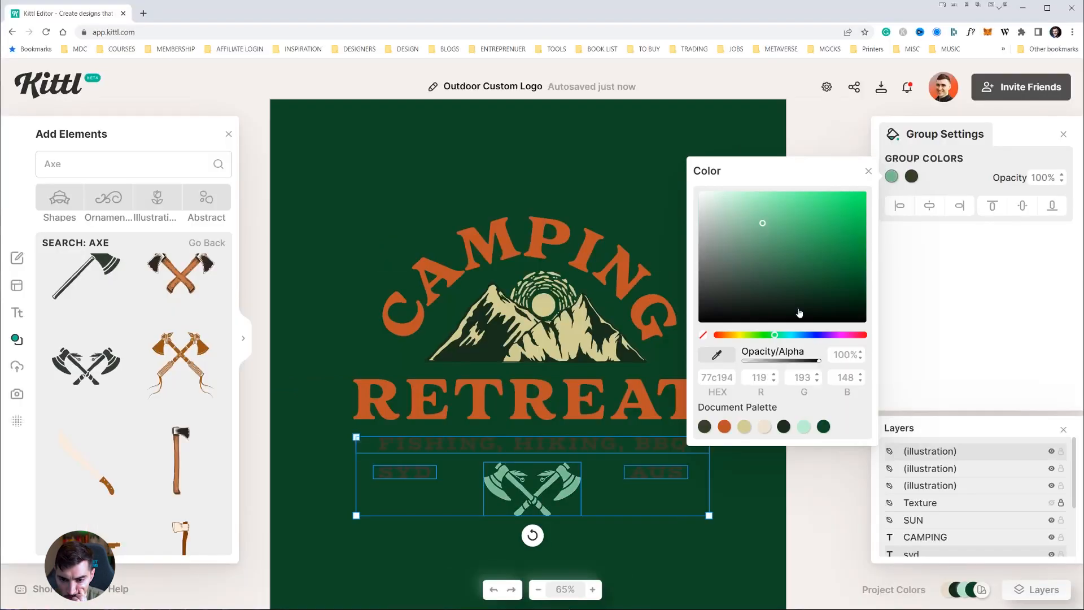
drag(802, 203, 864, 201)
drag(742, 339, 736, 338)
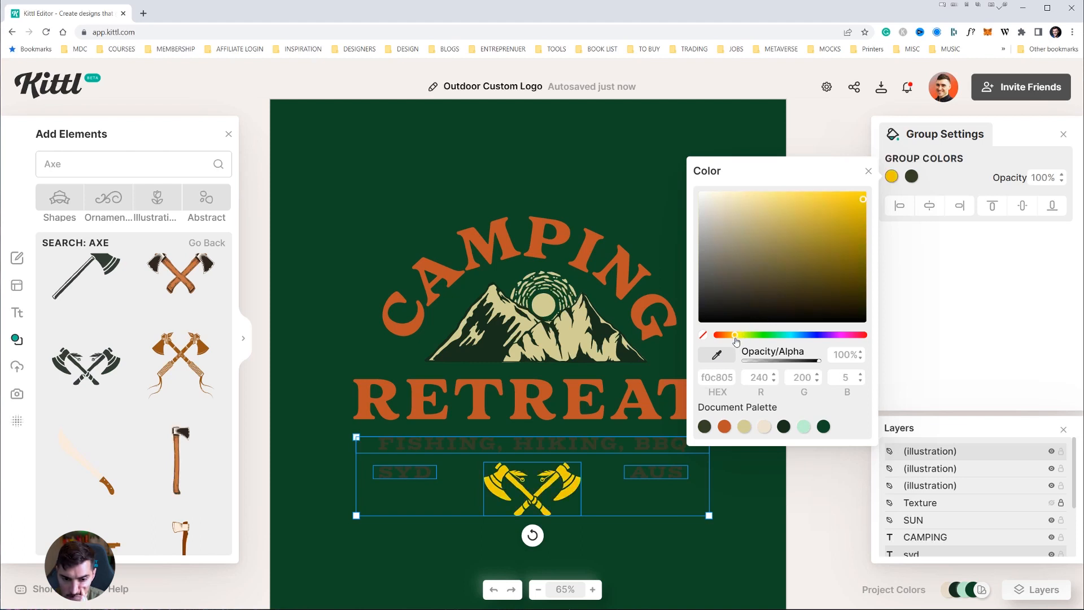
Step: Recolour the CAMPING and RETREAT headings in the same bright yellow as the axes
click(636, 258)
click(892, 176)
click(725, 427)
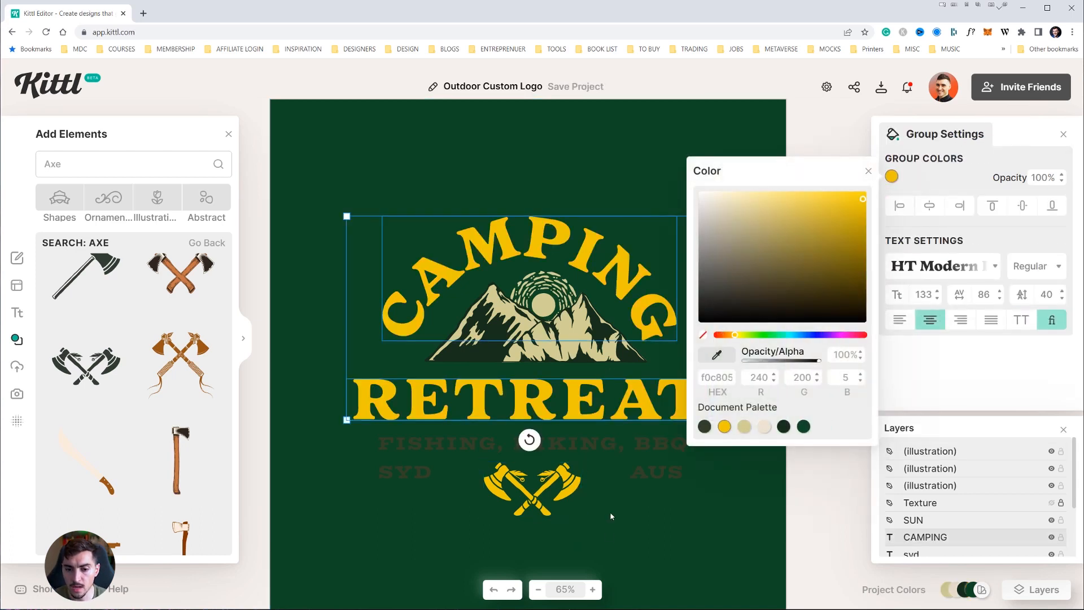
Step: Recolour the FISHING, HIKING, BBQ tagline together with SYD and AUS in the cream colour of the document palette
click(649, 446)
shift+click(642, 472)
shift+click(416, 471)
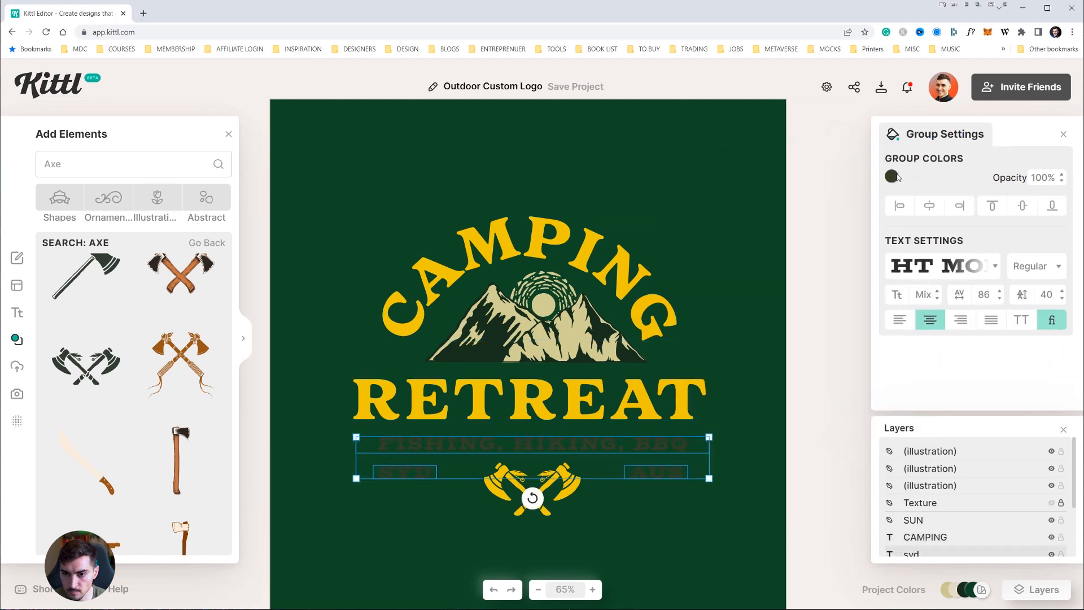
click(892, 176)
click(724, 427)
click(764, 426)
Step: Recolour the CAMPING and RETREAT headings bright orange (f05b05)
click(587, 390)
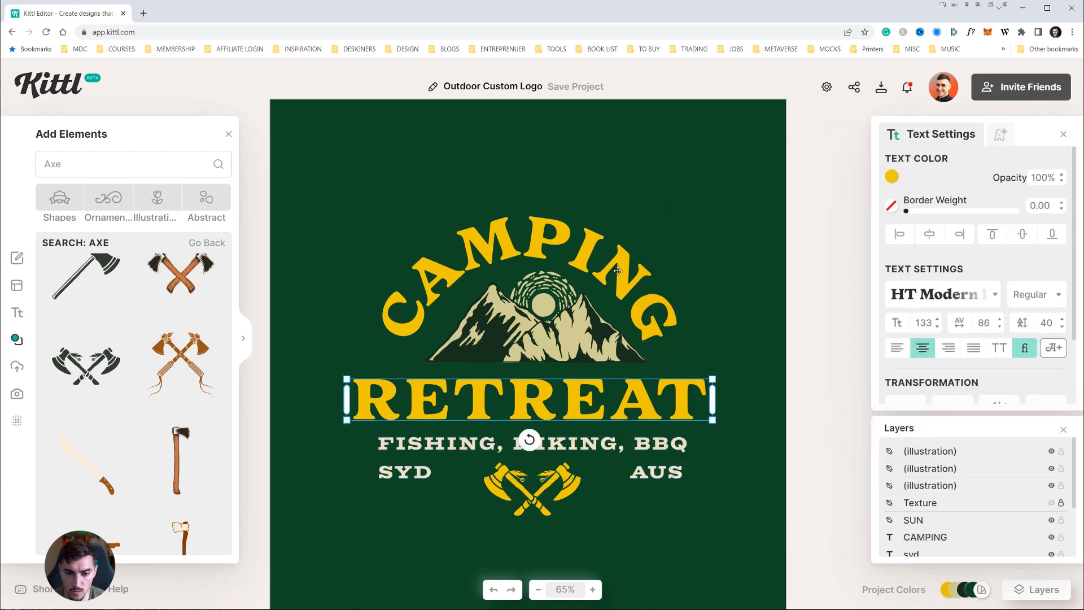
click(613, 271)
shift+click(678, 384)
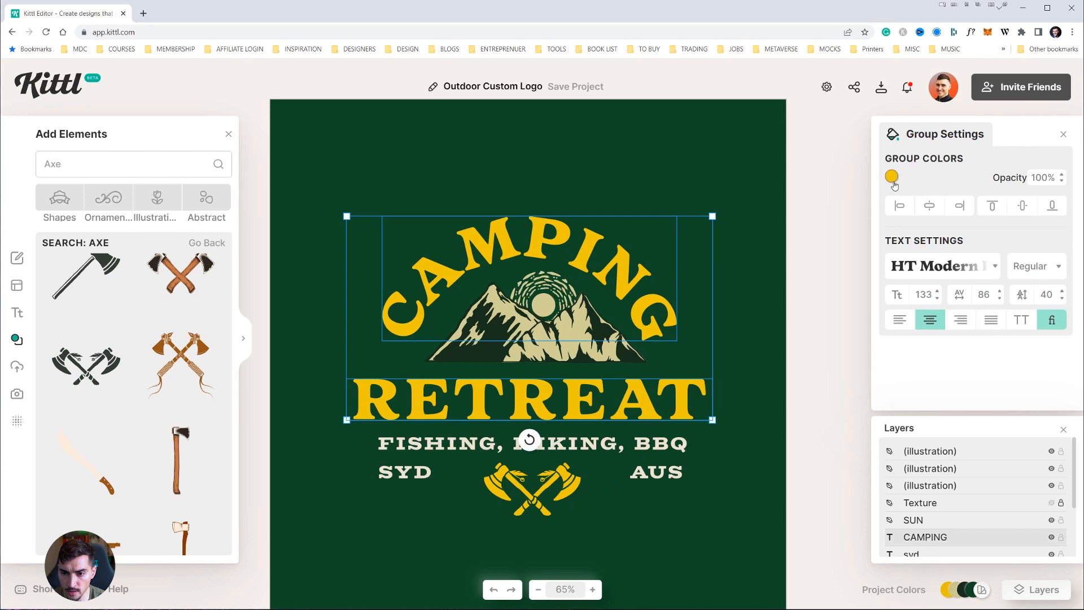
click(892, 177)
click(766, 335)
drag(766, 335, 725, 343)
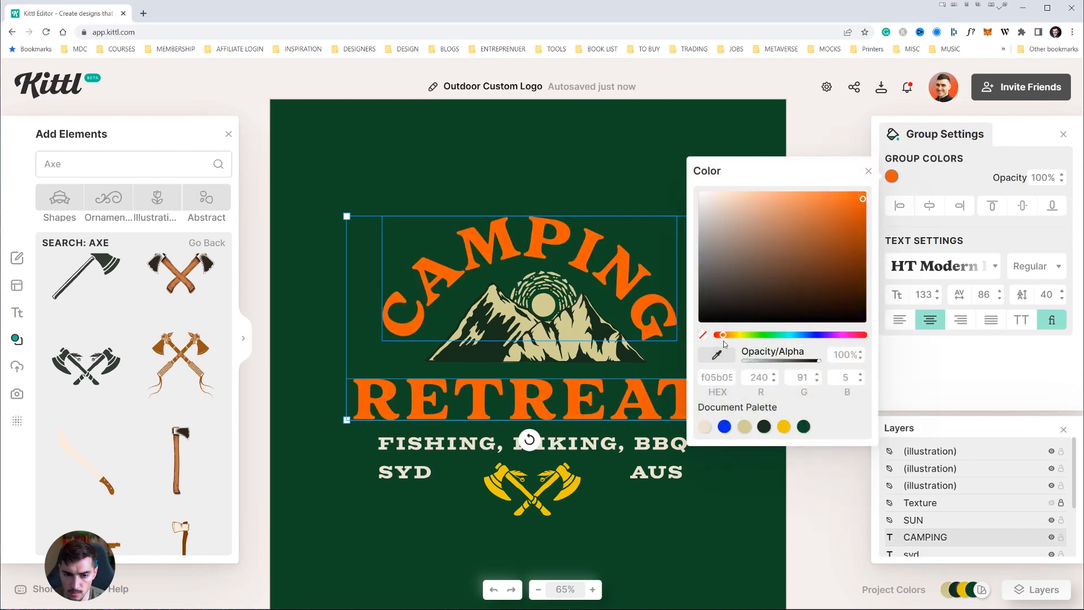
Step: Recolour the crossed axes and the sun in the same bright orange as the headings
click(568, 480)
click(892, 176)
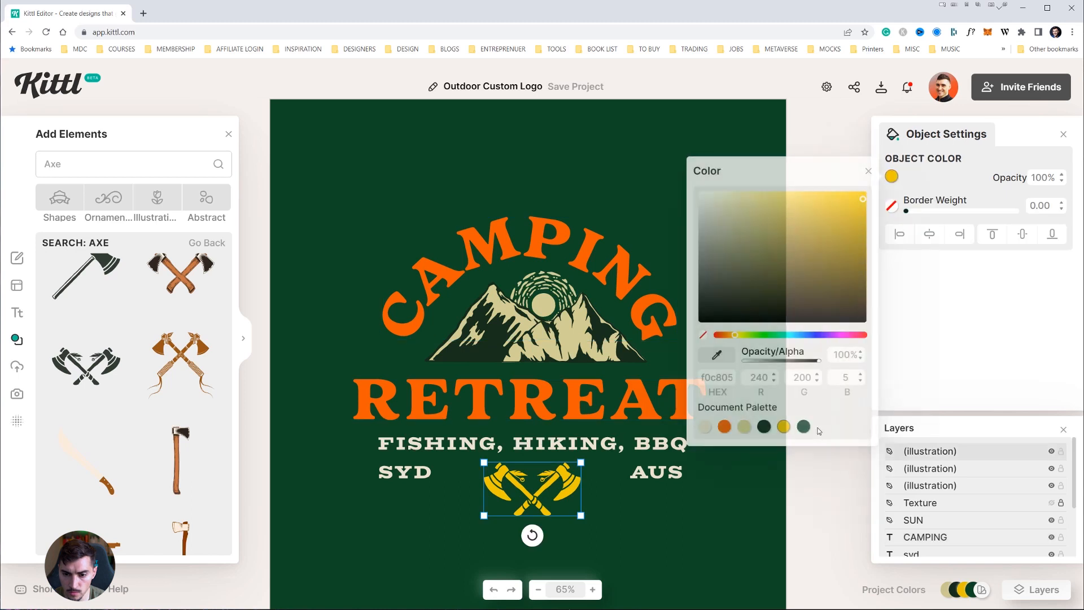
click(706, 423)
click(690, 239)
click(543, 300)
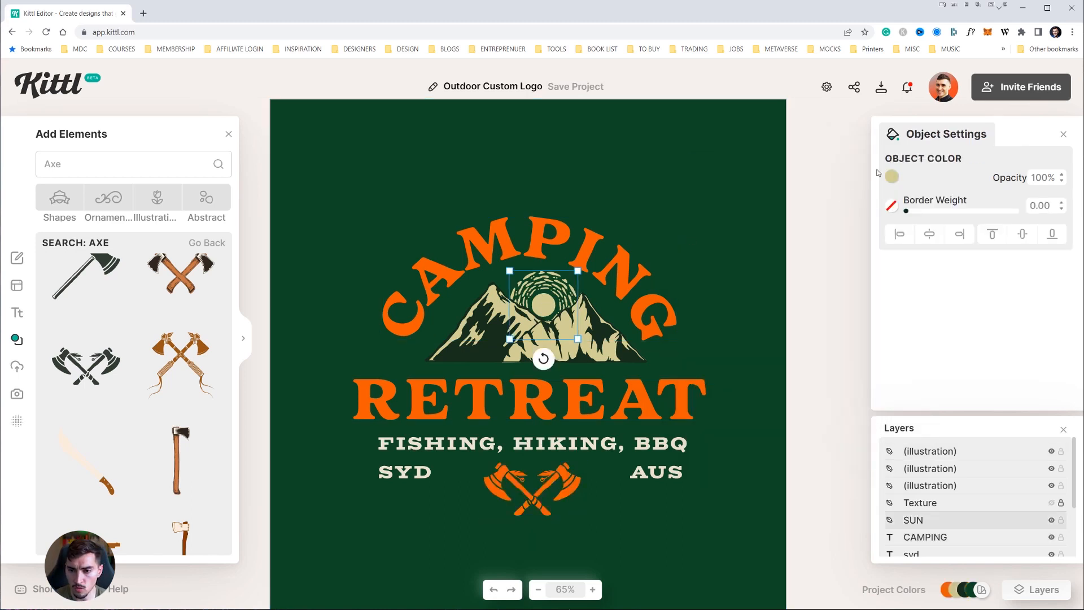
click(892, 176)
click(722, 425)
click(619, 179)
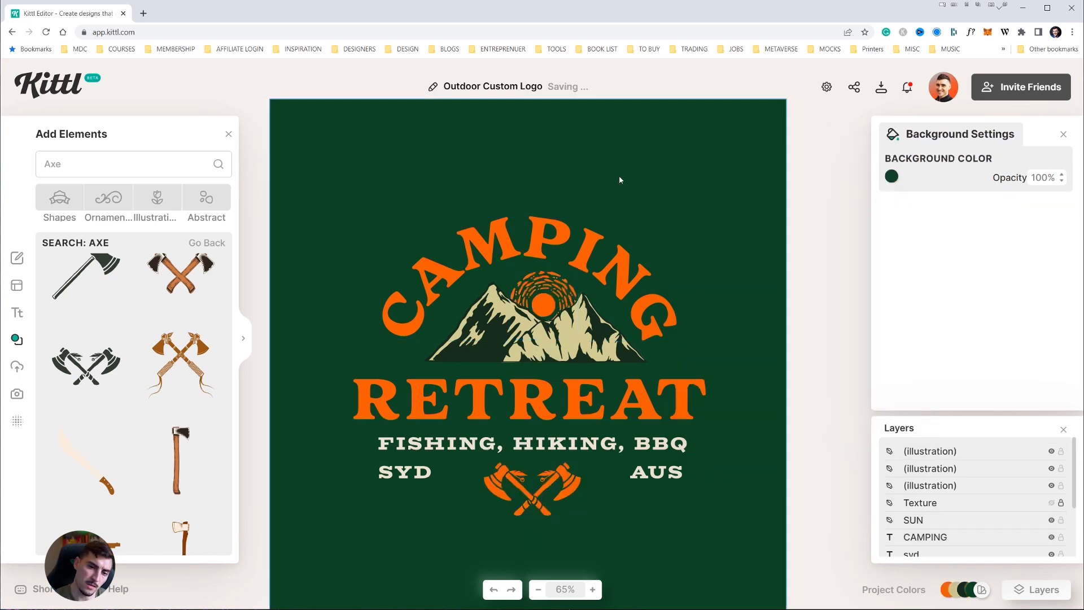
Step: Recolour the light areas of both mountains from beige to cream, leaving their dark shading green
click(576, 336)
click(891, 176)
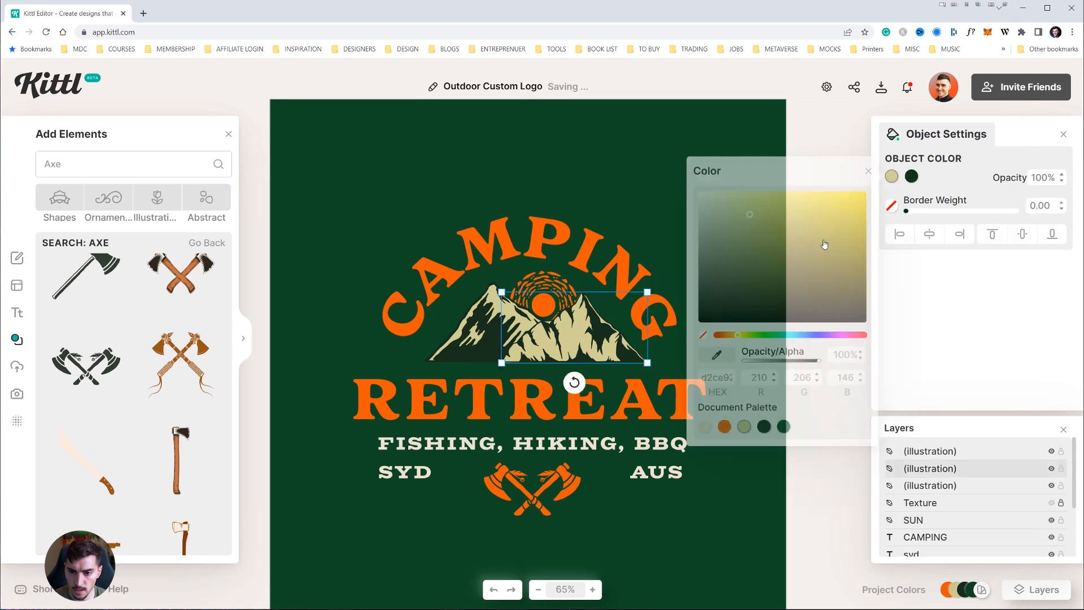
click(707, 197)
click(498, 308)
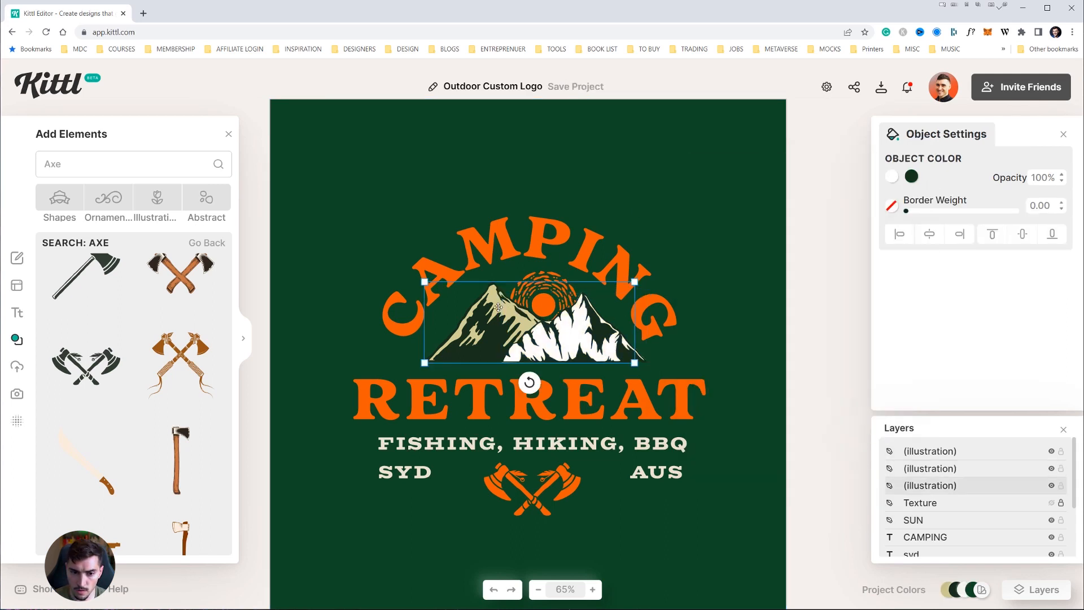
click(910, 176)
click(743, 215)
Step: Enlarge the crossed axes and recentre them between SYD and AUS
scroll(746, 225, down, 3)
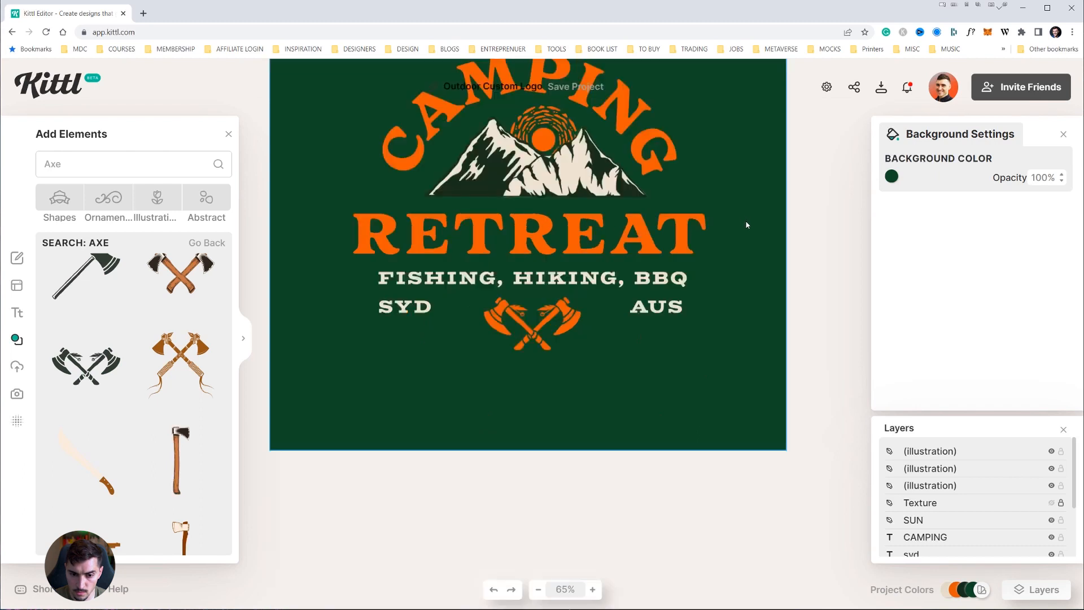
scroll(747, 223, up, 3)
click(577, 473)
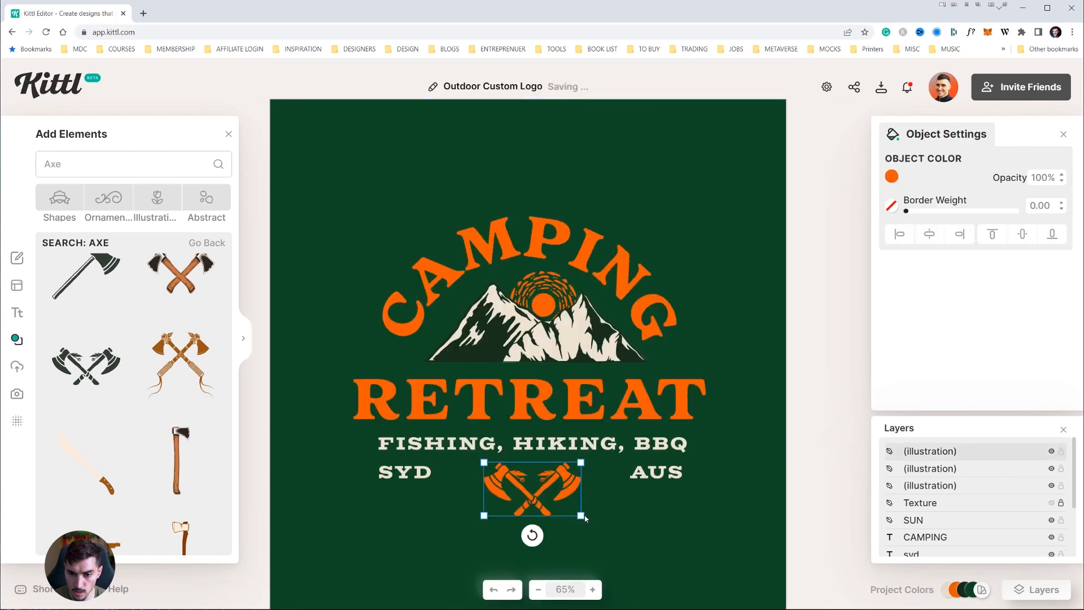
drag(583, 516, 609, 531)
drag(579, 488, 566, 486)
click(722, 202)
scroll(725, 204, down, 3)
scroll(726, 204, up, 3)
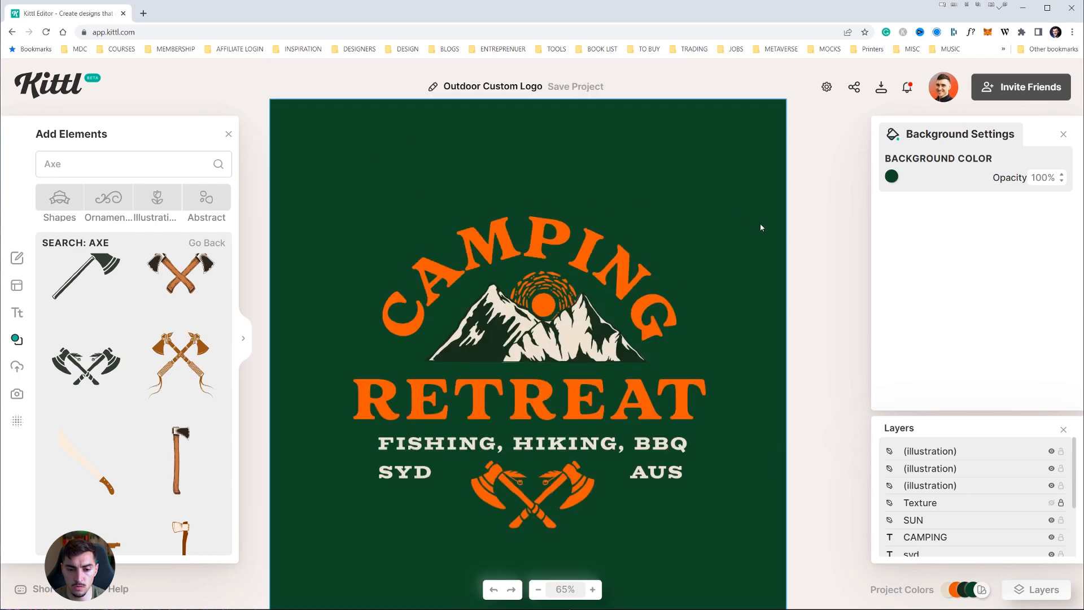
scroll(746, 220, down, 2)
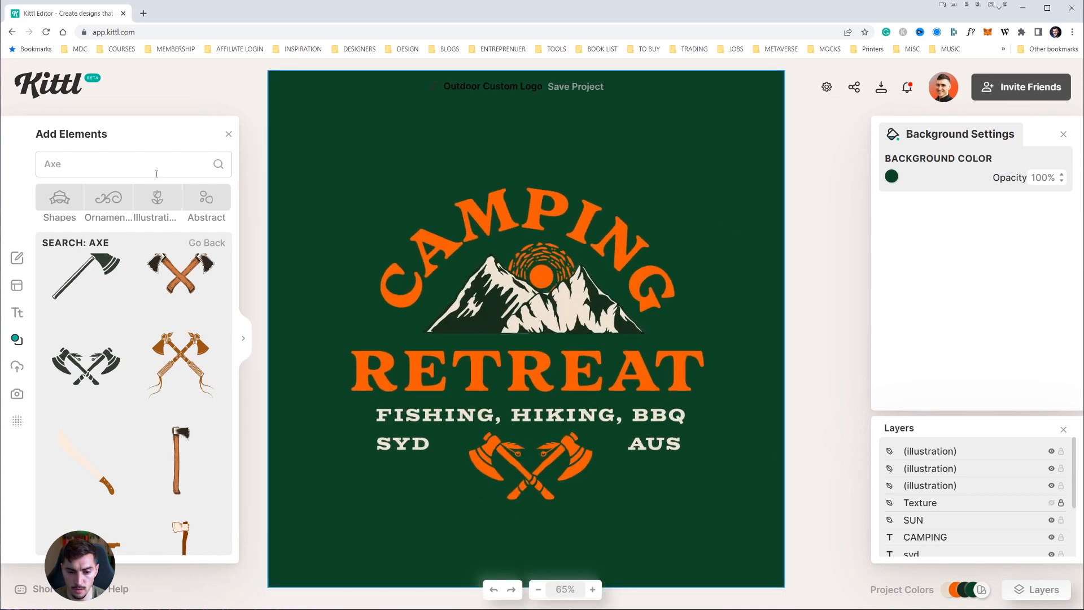
Step: Change the typeface of both the CAMPING and RETREAT headings to Adventurer 04
click(521, 197)
shift+click(674, 363)
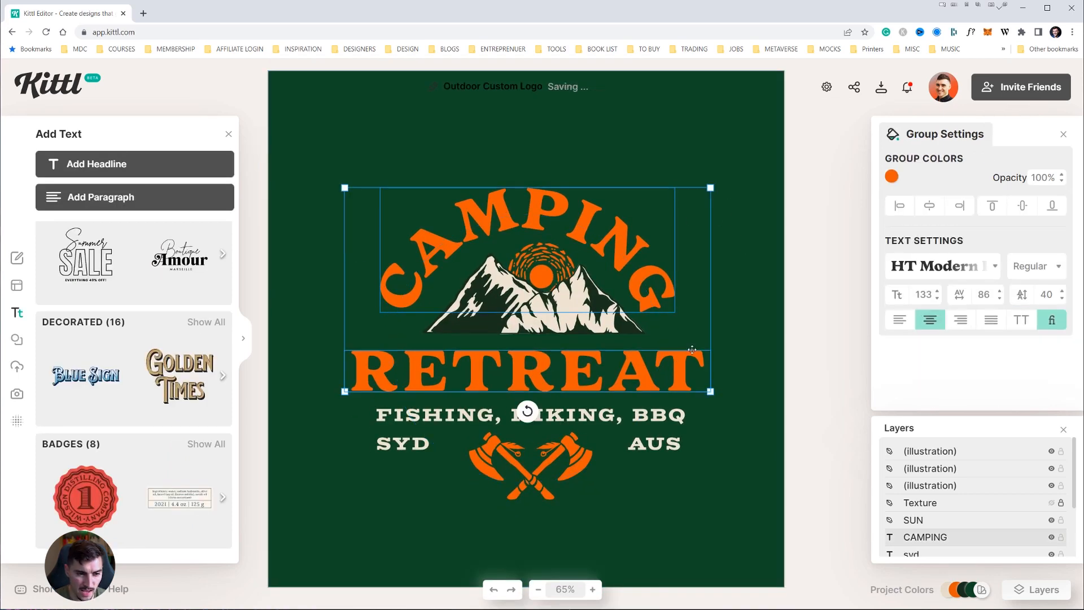
drag(634, 229, 659, 188)
key(ctrl+z)
key(ctrl+z)
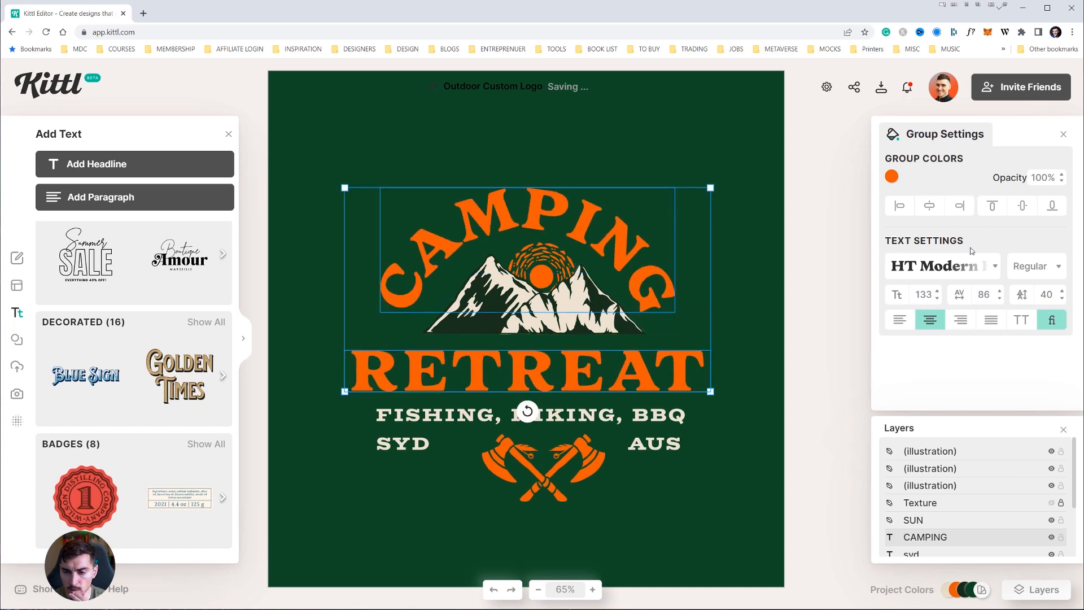
click(960, 265)
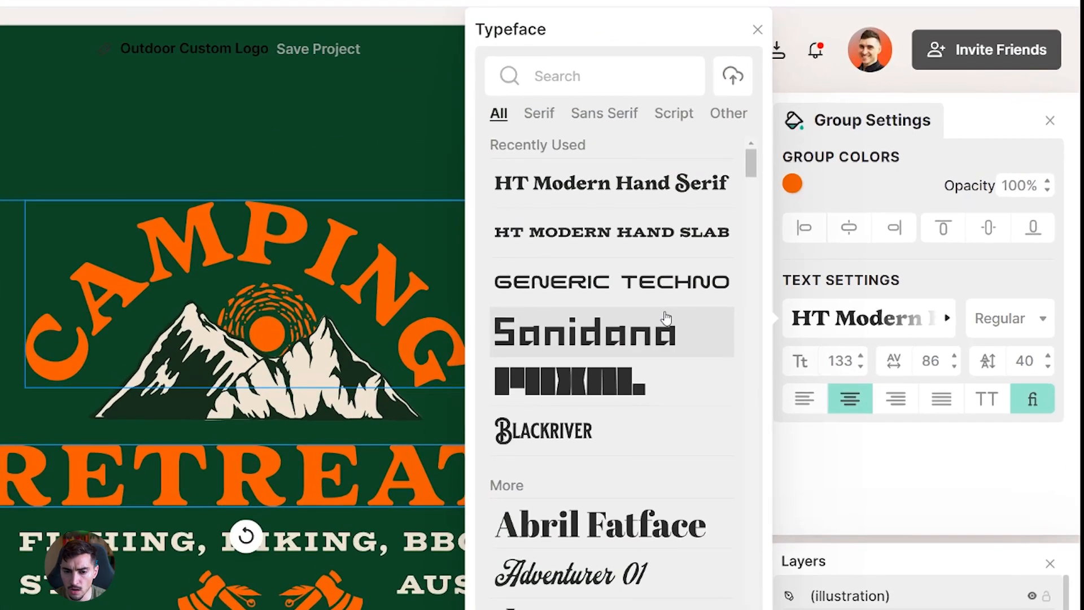
scroll(675, 333, down, 6)
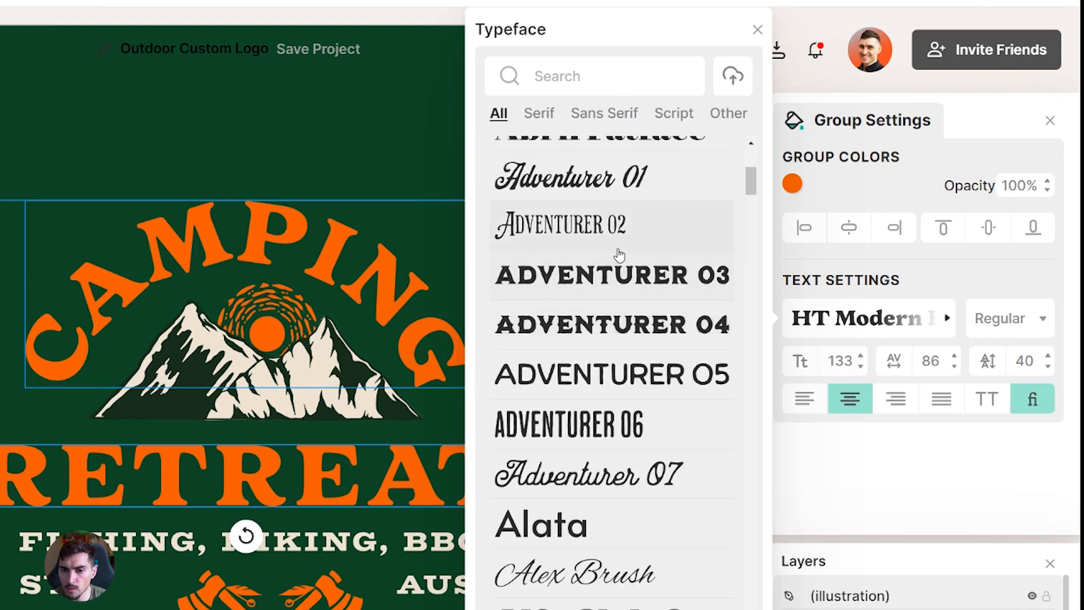
scroll(621, 305, down, 10)
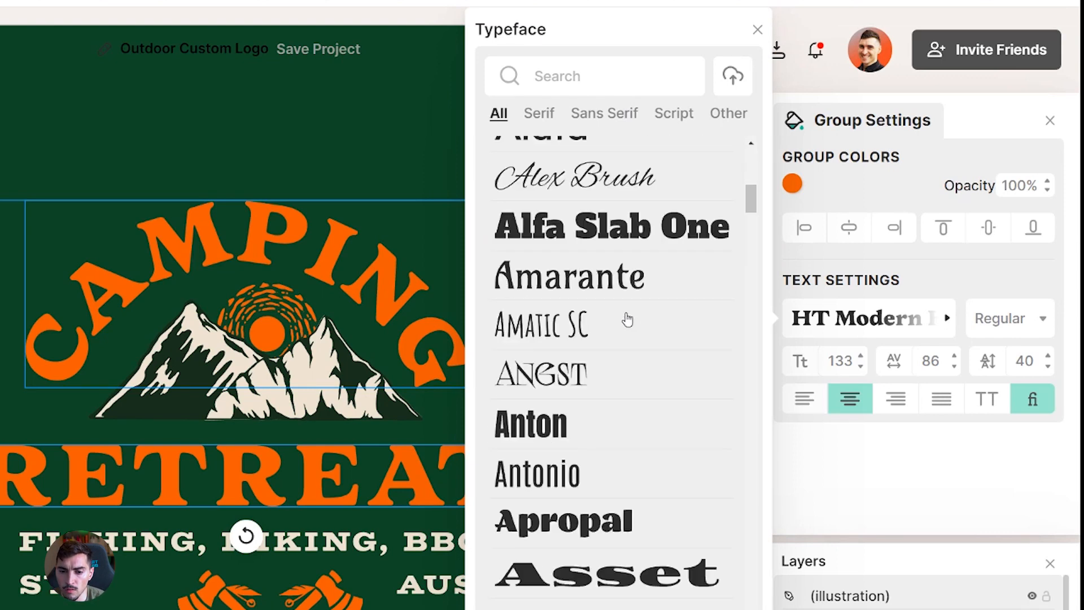
drag(750, 231, 805, 111)
scroll(714, 276, down, 5)
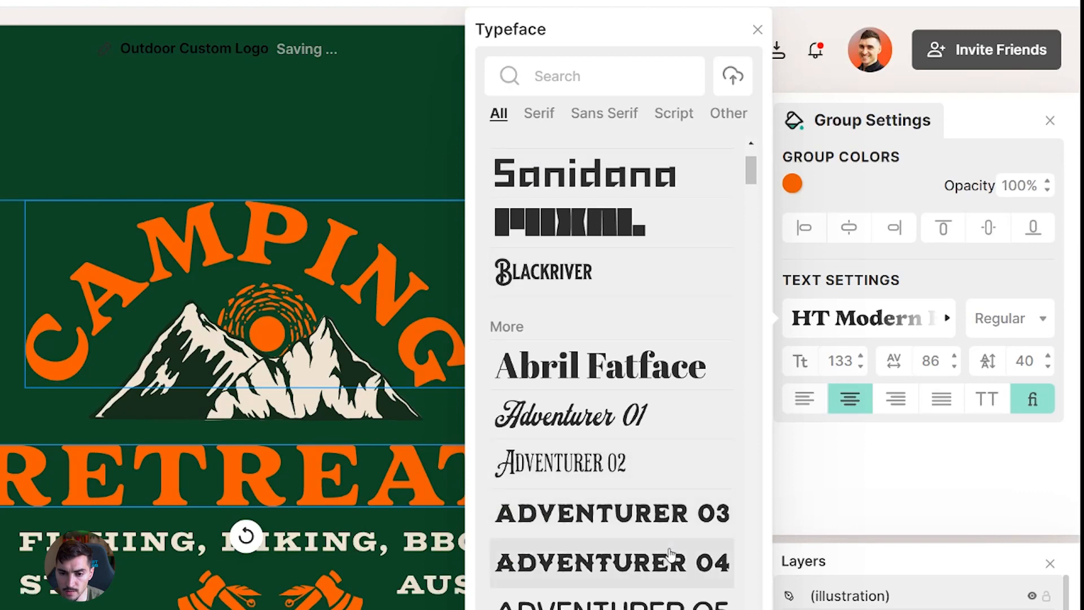
click(649, 564)
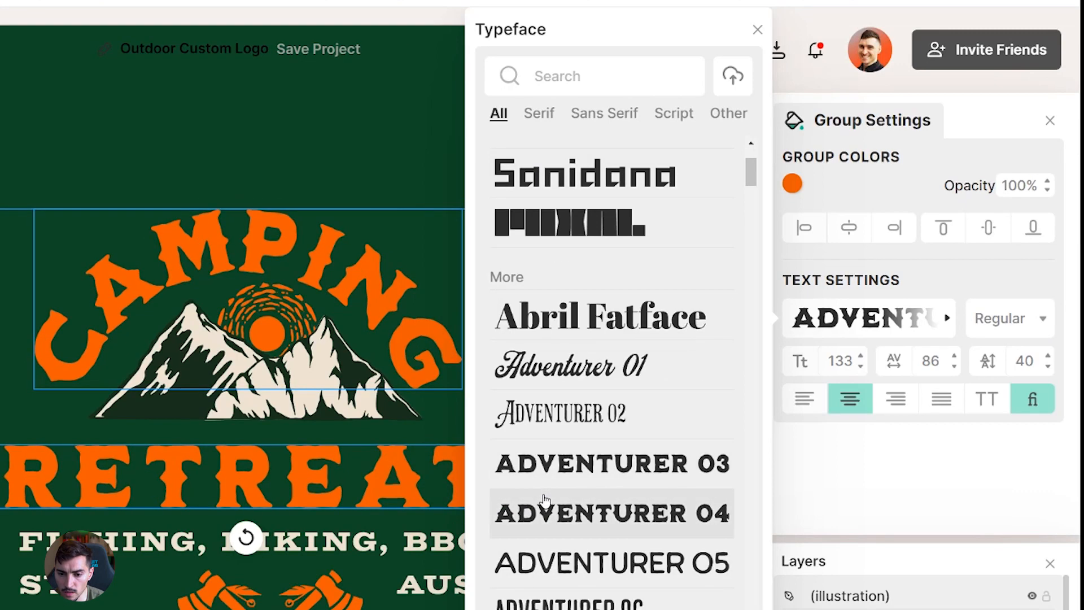
Step: Try nudging the arched CAMPING heading slightly up and to the right on its own
click(312, 127)
click(312, 247)
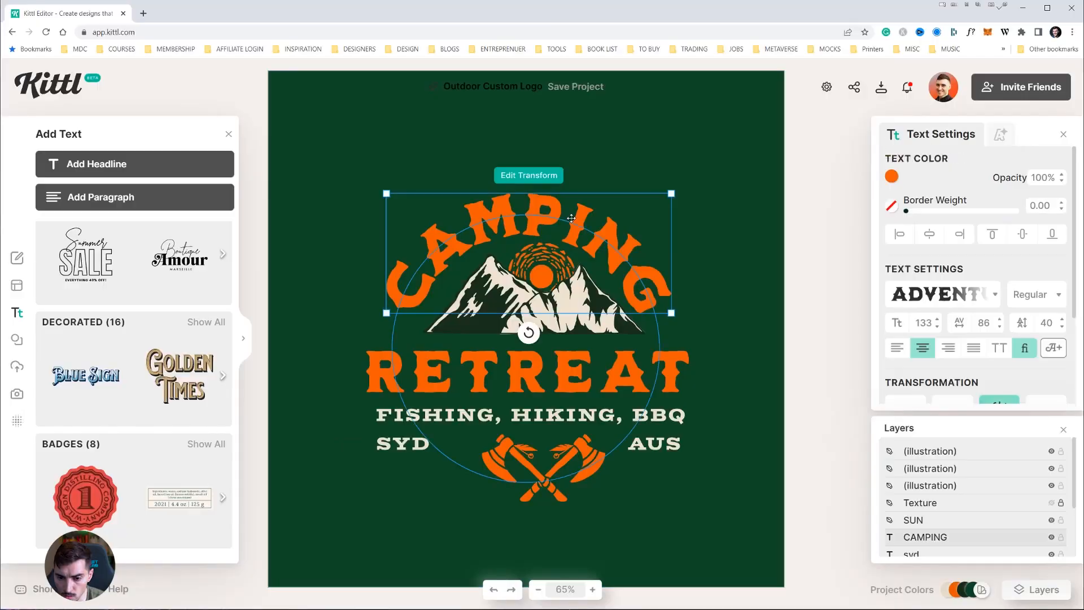
key(Right)
key(Right)
key(Right)
key(Right)
key(Right)
key(Right)
key(Right)
key(Up)
key(Up)
key(Up)
key(Up)
key(Up)
key(Up)
key(Up)
key(Up)
key(Right)
key(Right)
key(Right)
key(Right)
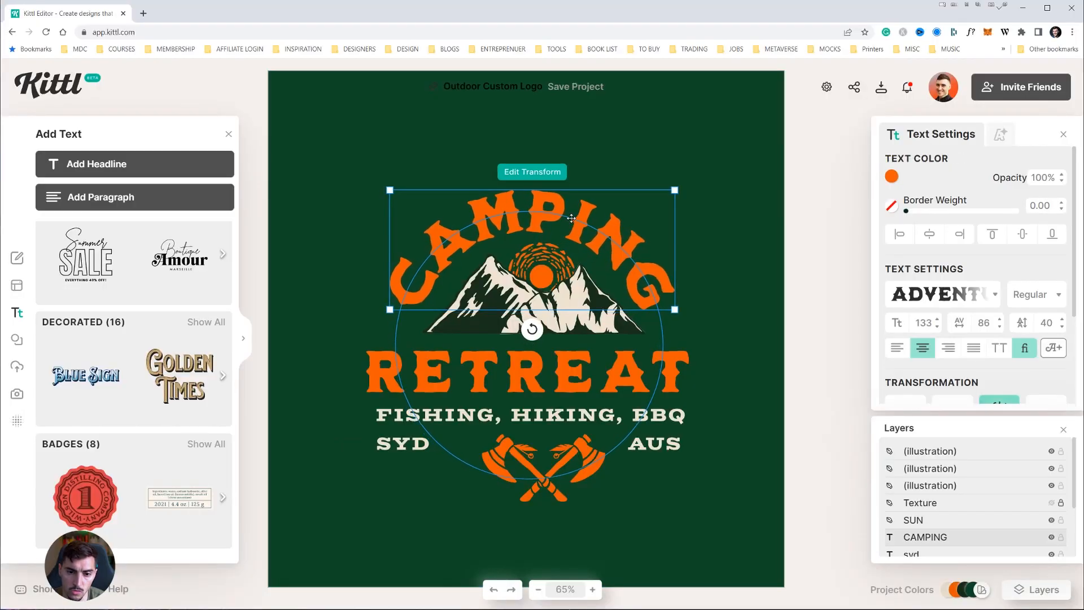
key(Up)
key(Up)
key(Up)
key(Up)
click(720, 385)
Step: Change the typeface of the FISHING, HIKING, BBQ line and the SYD and AUS labels to Adventurer 05
click(656, 418)
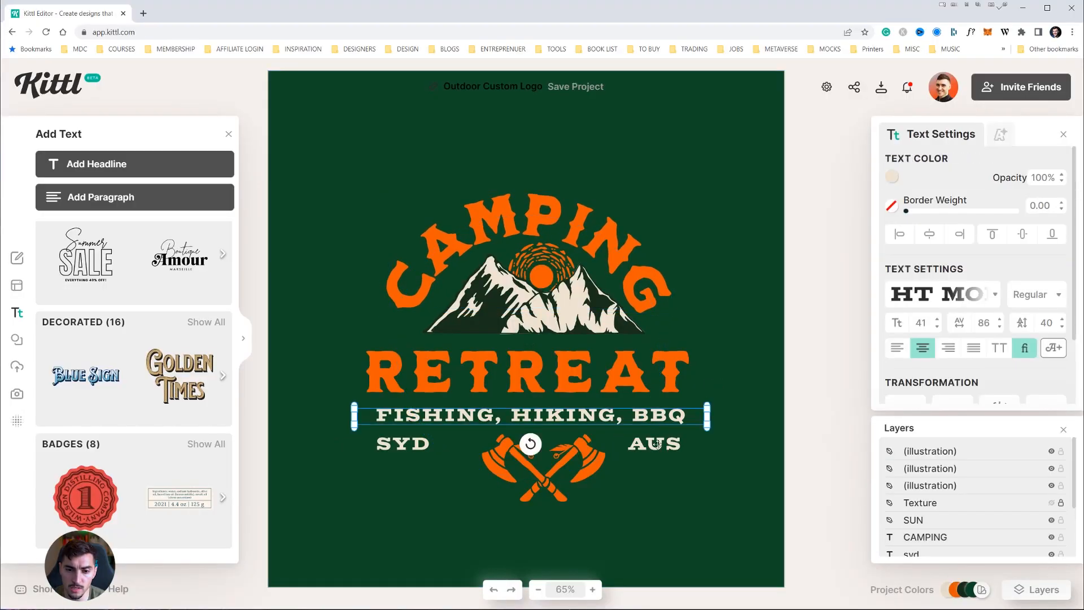
shift+click(657, 443)
shift+click(389, 447)
click(932, 266)
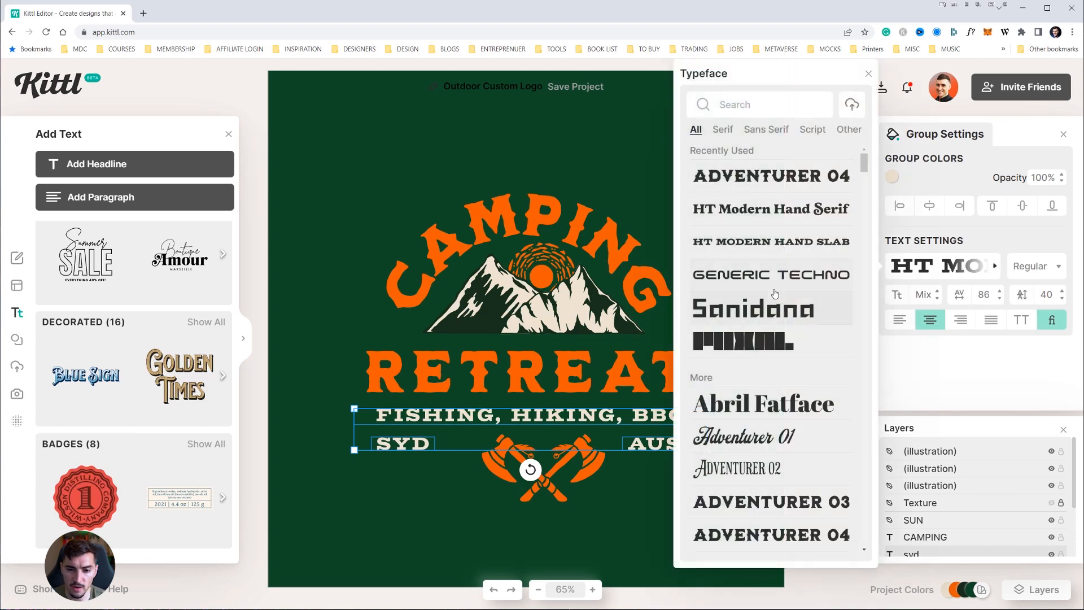
scroll(775, 293, down, 3)
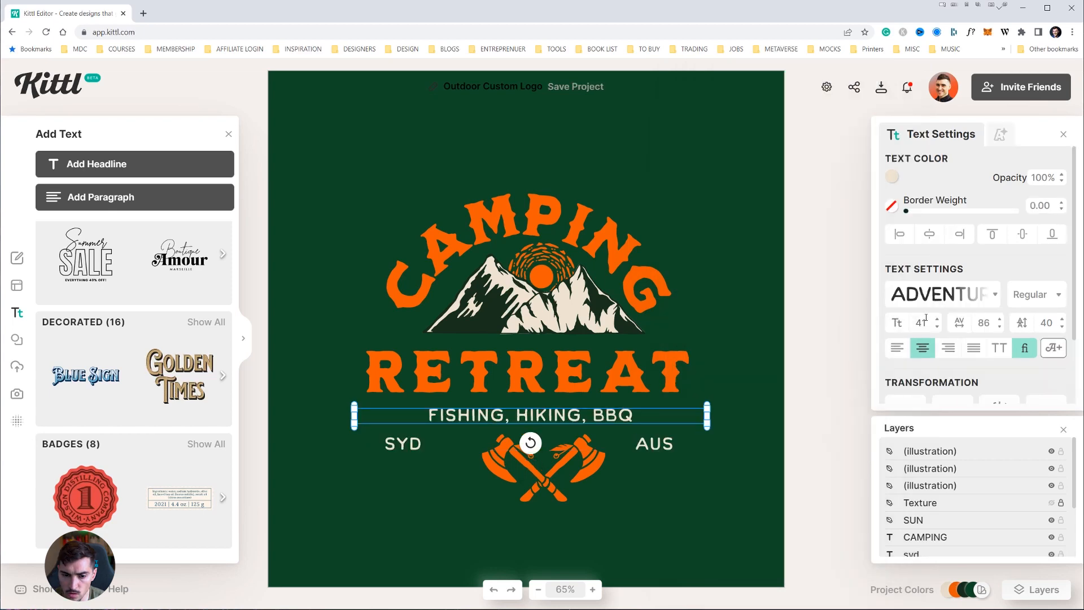
Step: Set the FISHING, HIKING, BBQ line to font size 61 and reposition the SYD and AUS labels beneath it
click(937, 319)
click(937, 319)
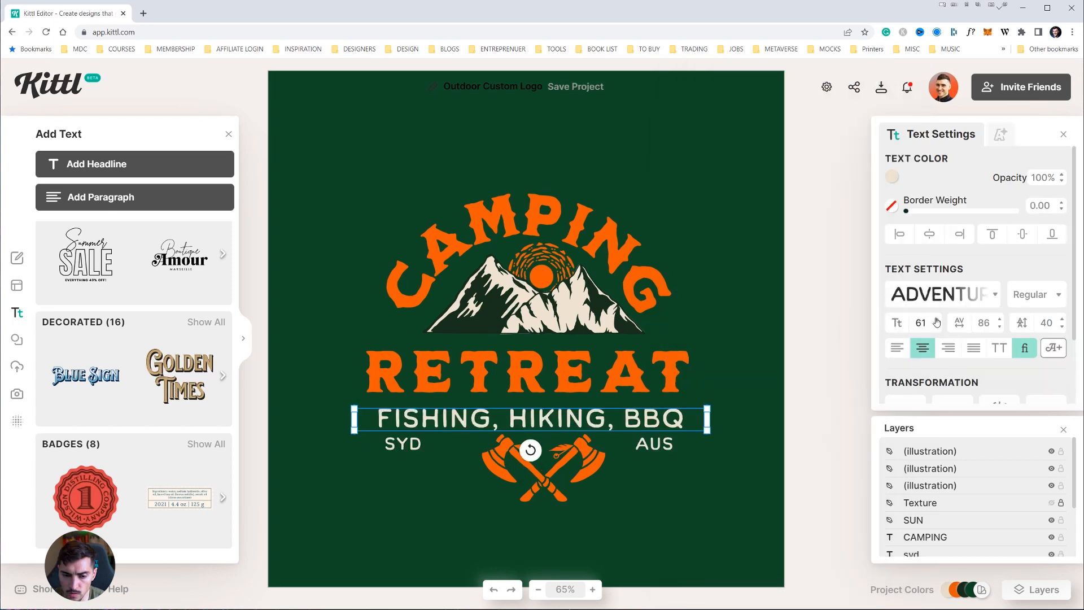
drag(629, 426, 664, 438)
drag(407, 445, 405, 441)
Step: Shrink the crossed axes slightly and recentre them between SYD and AUS
click(703, 449)
click(576, 451)
drag(606, 436, 595, 442)
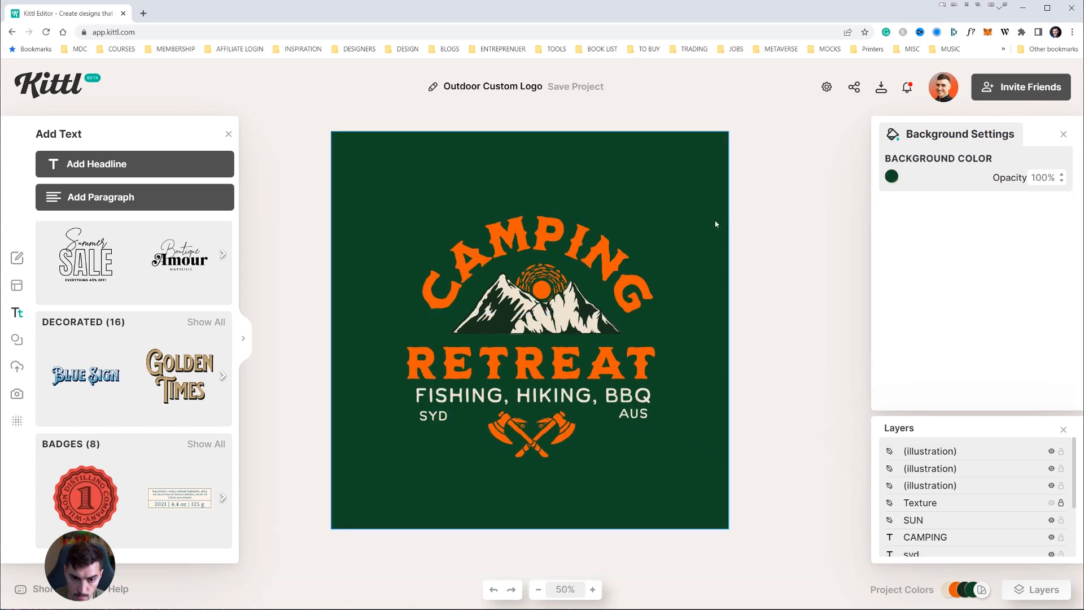
Step: Set the CAMPING heading's font size to 143 and adjust the sun's position behind the mountain peaks
click(750, 216)
click(587, 244)
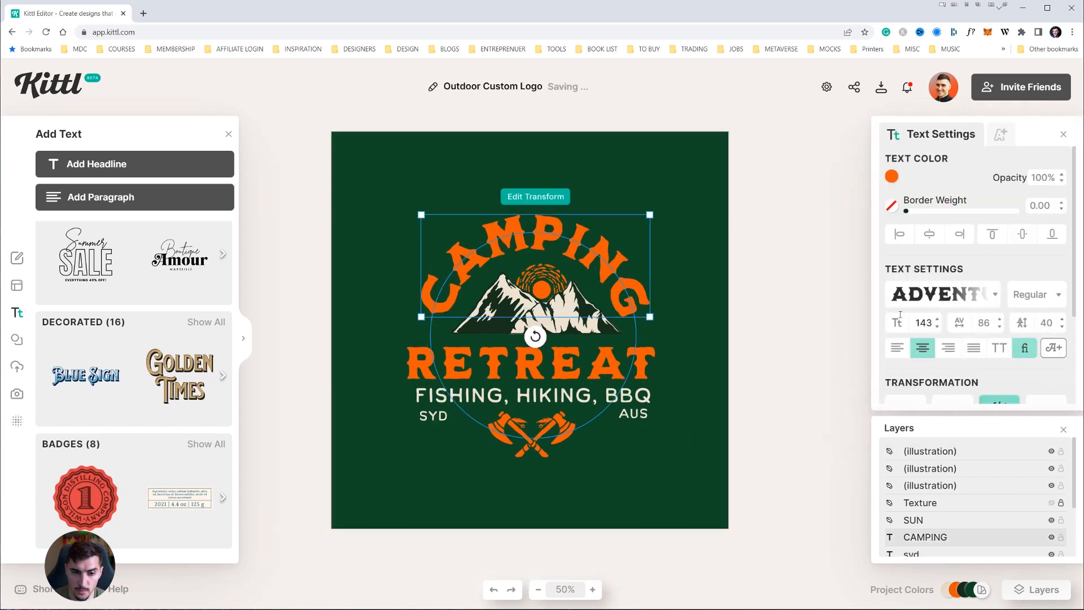
click(549, 280)
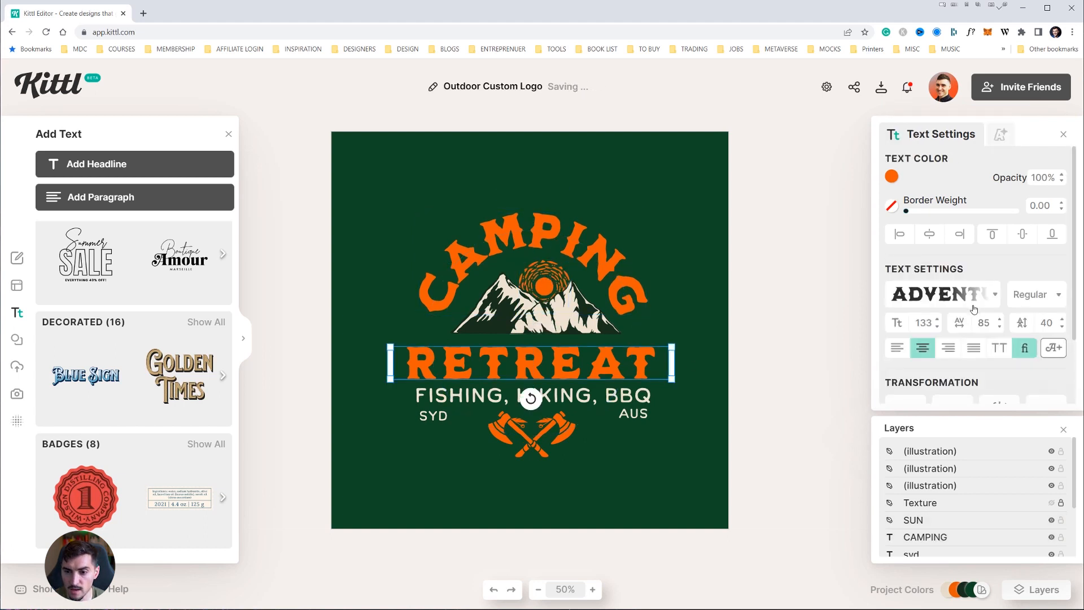
Step: Set the RETREAT heading's letter spacing to 63 and leave its letters without a border
click(999, 326)
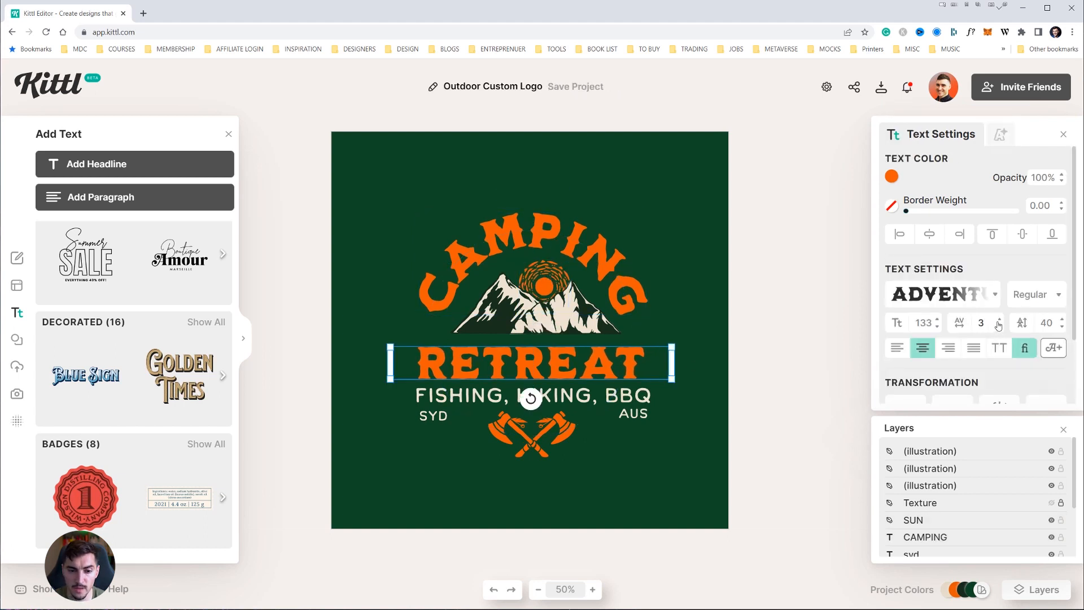
click(999, 320)
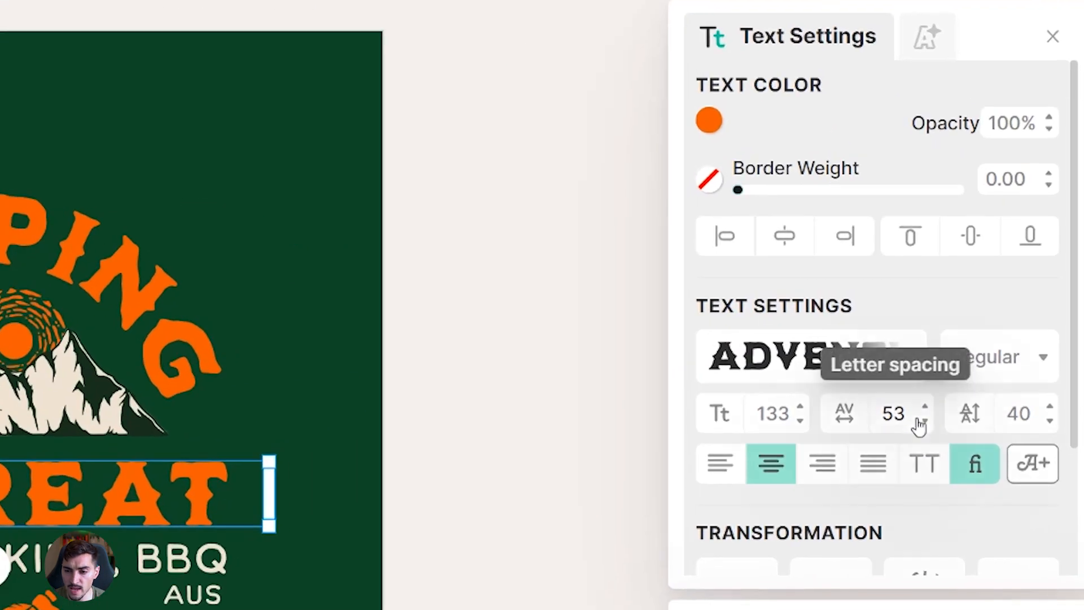
click(922, 422)
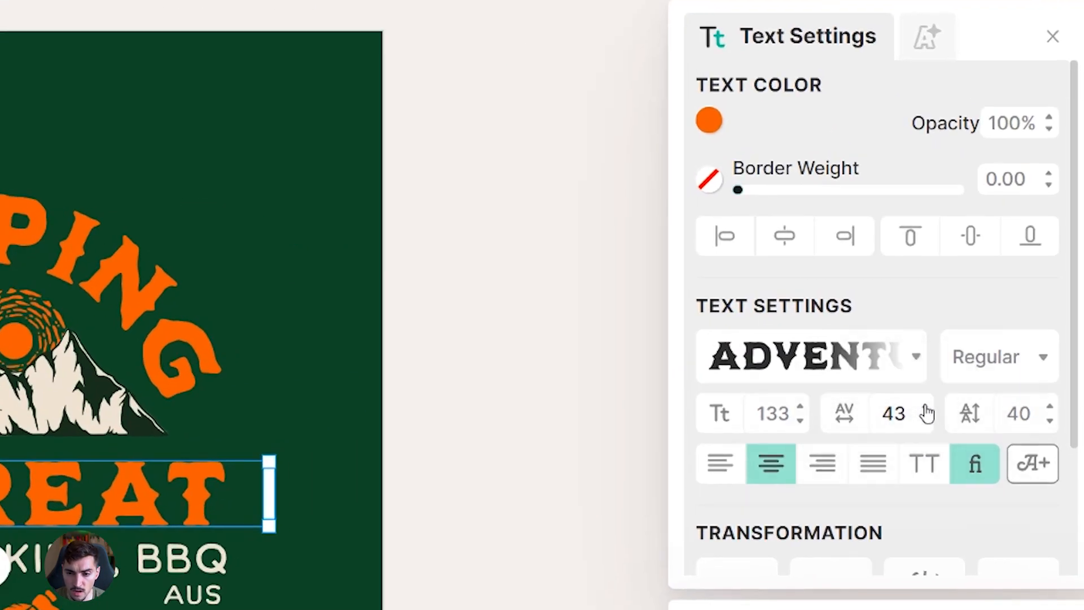
click(924, 409)
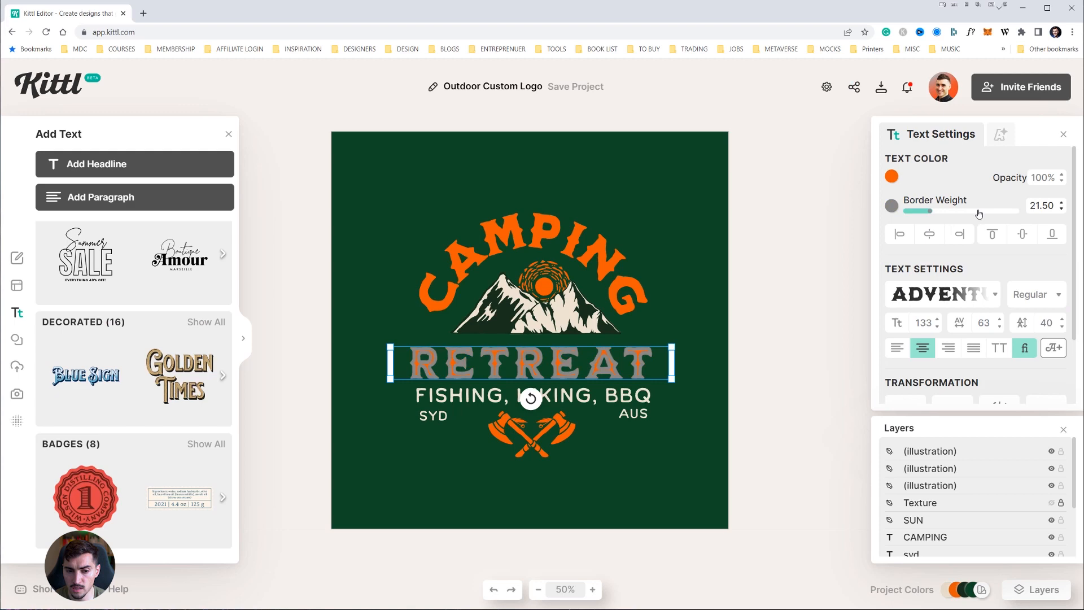
drag(979, 214, 898, 211)
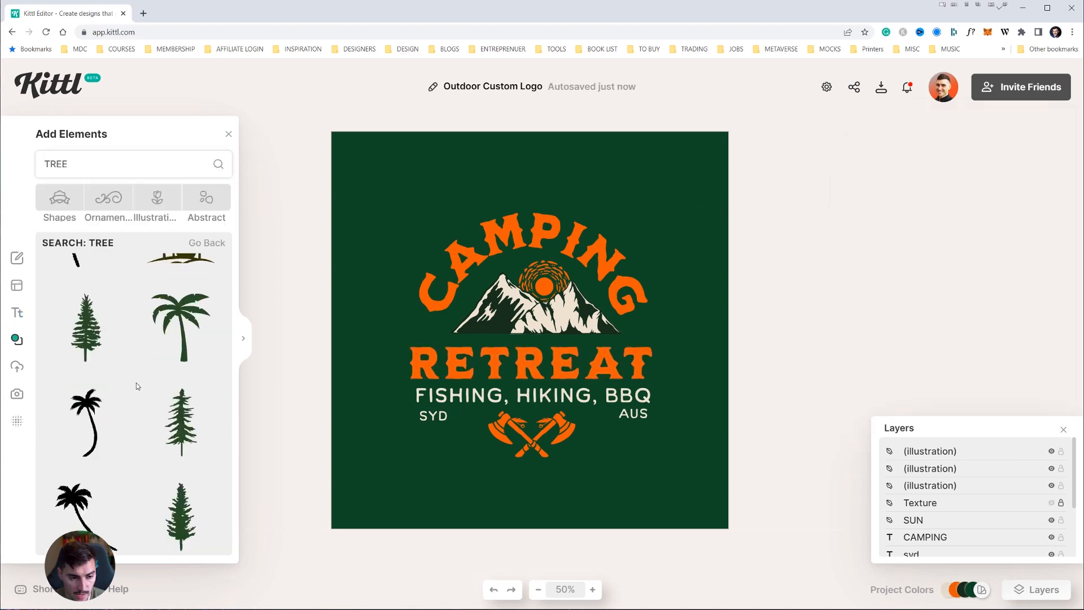
Step: Place a pine tree from the TREE search results beside the C of CAMPING and recolour it bright orange (f05b05)
scroll(137, 383, down, 10)
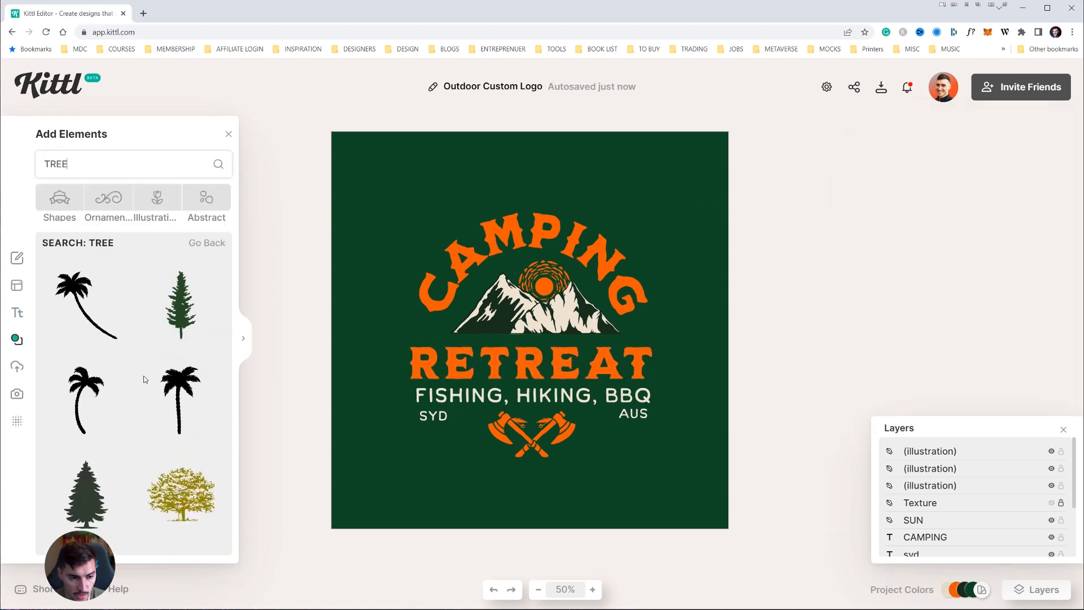
scroll(145, 378, down, 10)
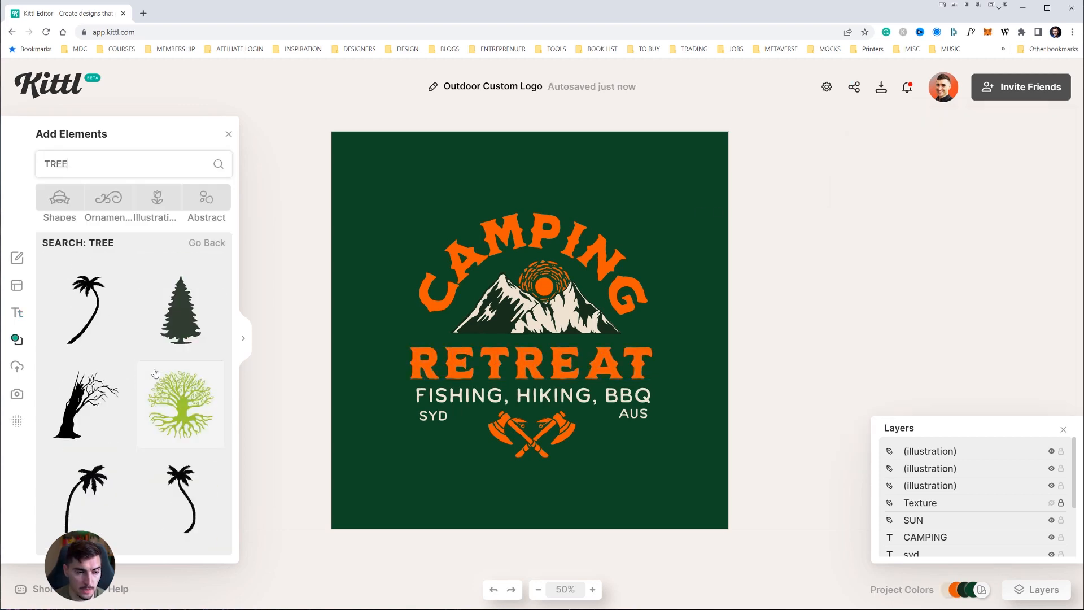
scroll(161, 381, down, 10)
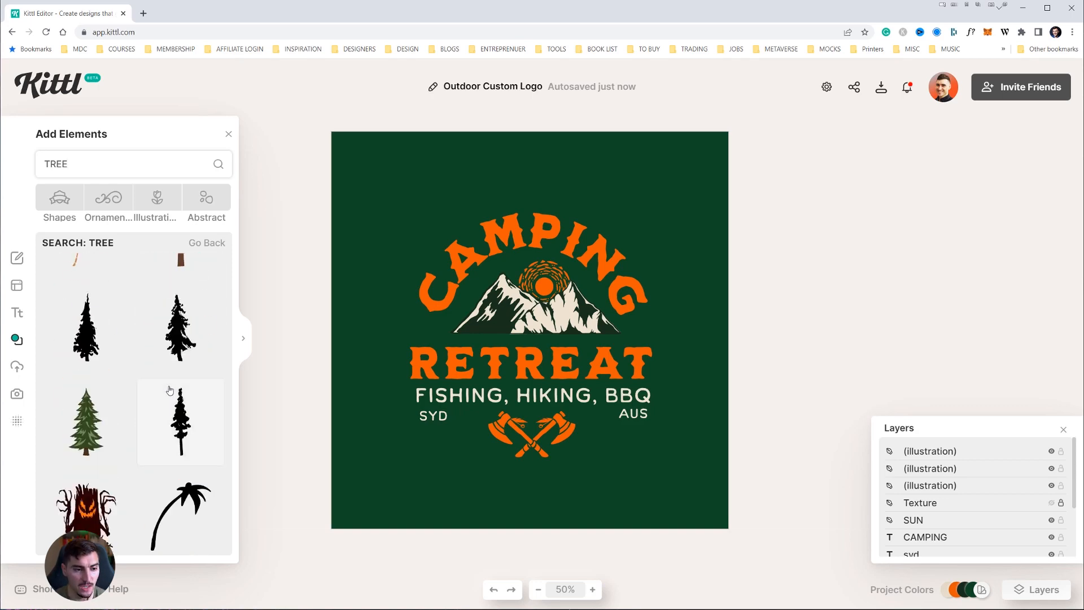
scroll(169, 390, down, 10)
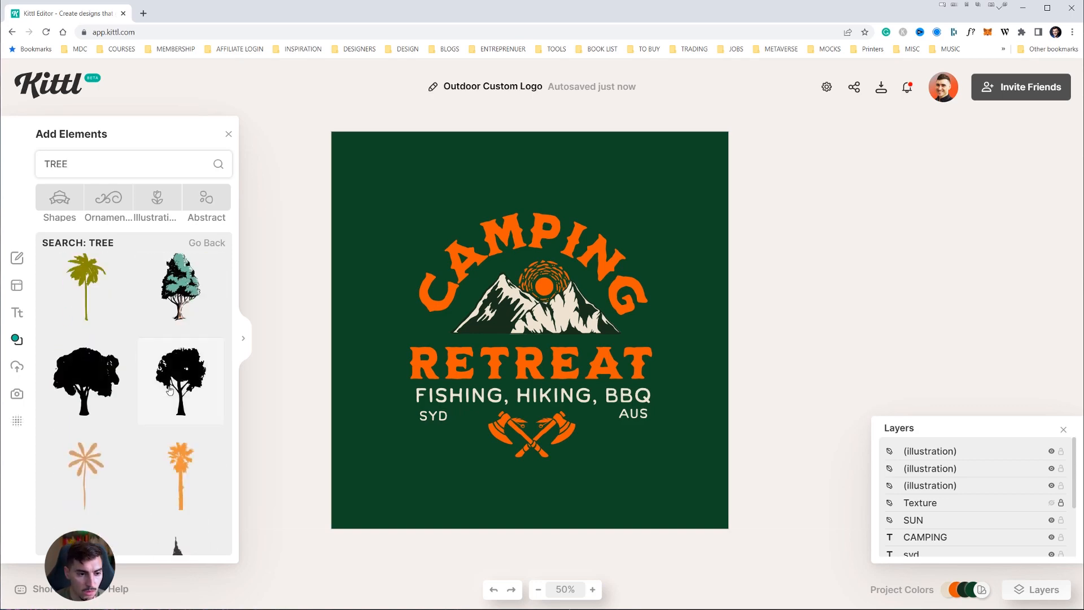
scroll(170, 390, down, 10)
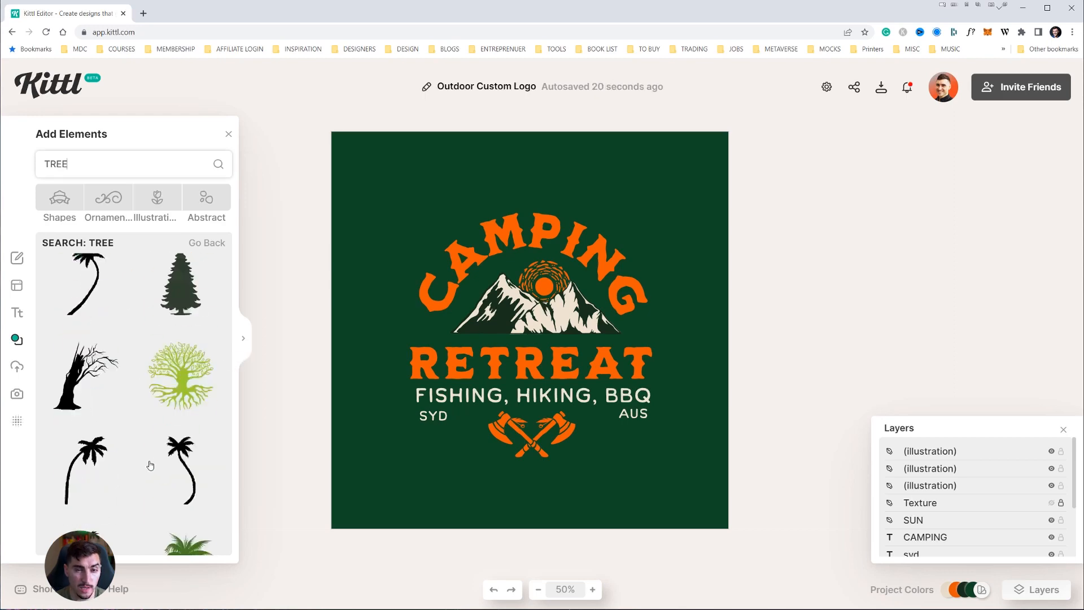
scroll(149, 465, down, 3)
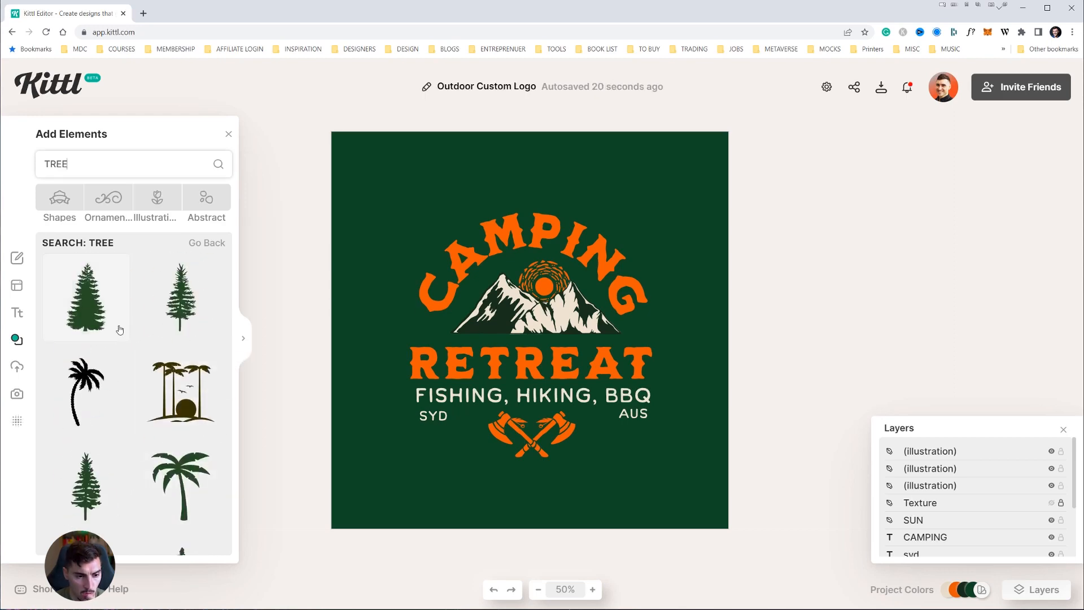
scroll(169, 316, down, 3)
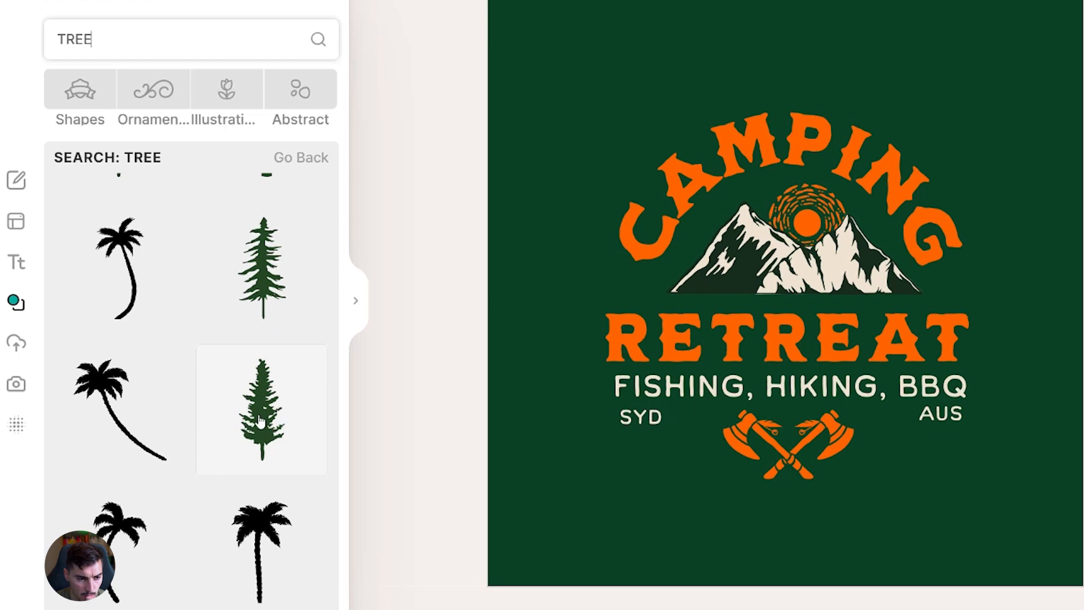
drag(259, 421, 575, 262)
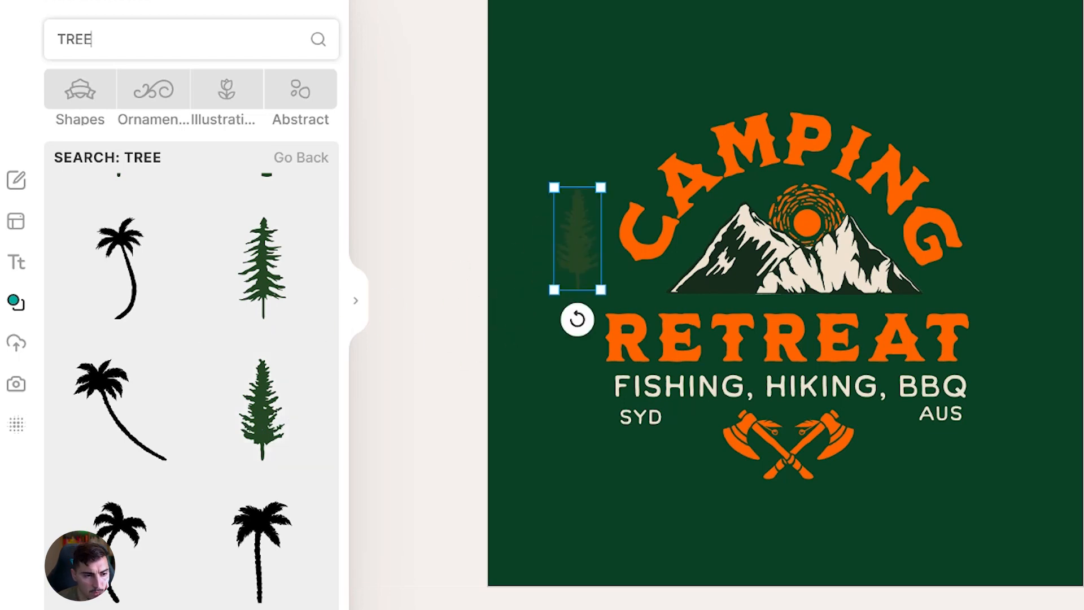
click(1083, 188)
click(1076, 437)
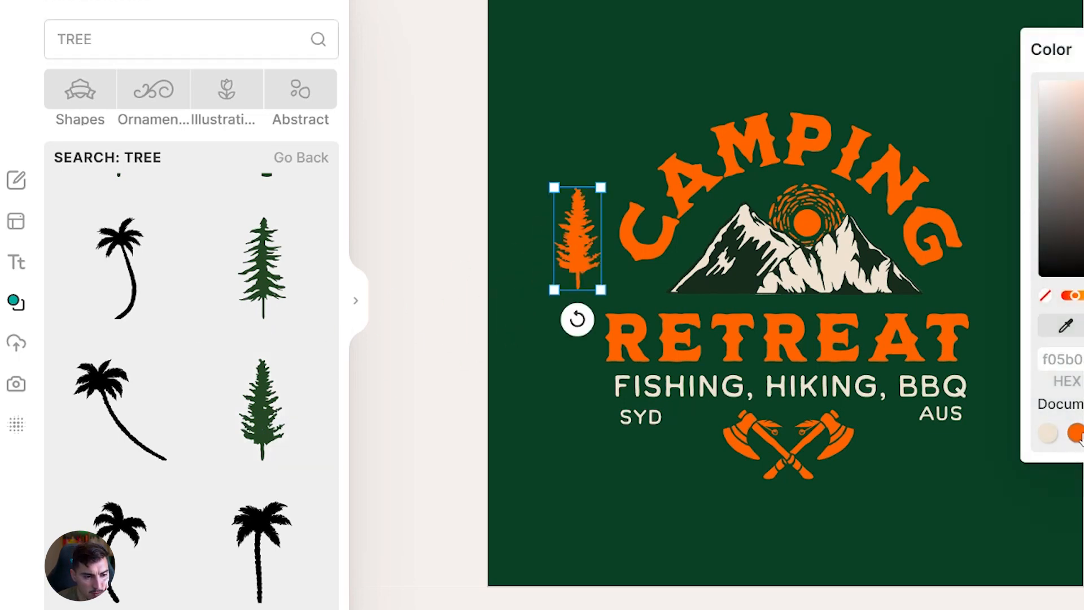
Step: Duplicate the orange pine tree, scale the trees down and place one above the R of RETREAT
click(582, 263)
key(ctrl+v)
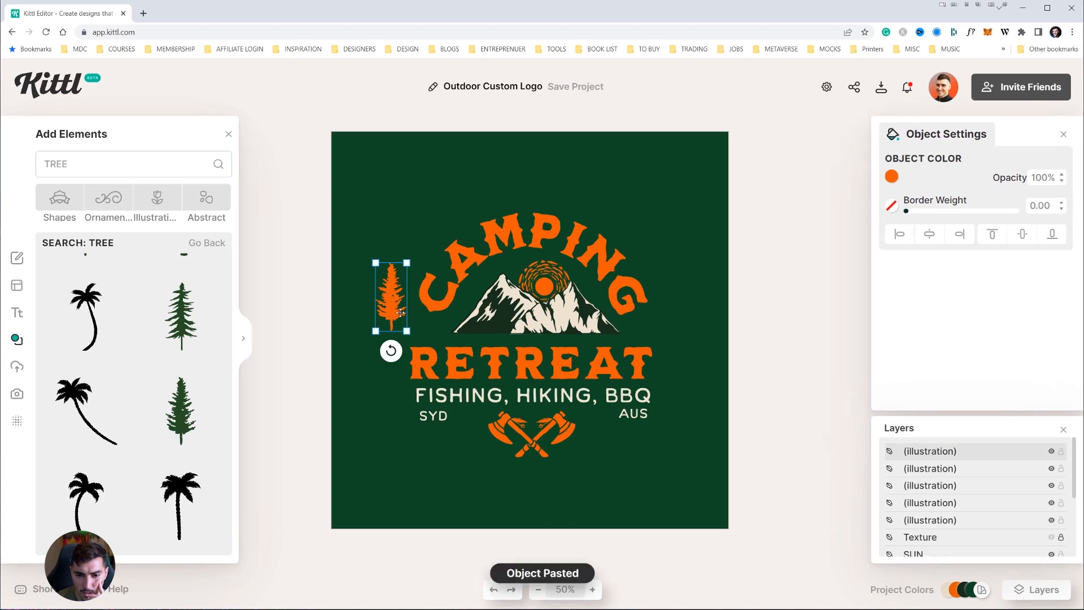
drag(401, 313, 505, 279)
click(669, 302)
key(Delete)
drag(487, 293, 420, 333)
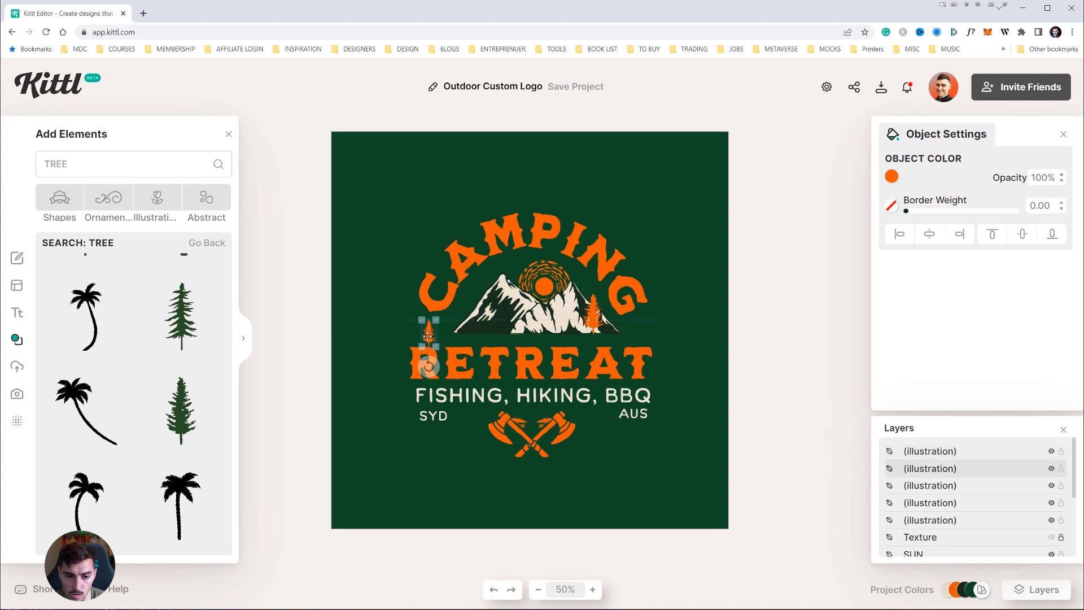
Step: Place the second orange tree above the final T of RETREAT, mirroring the position of the first tree
drag(599, 315, 640, 328)
click(662, 339)
click(692, 306)
click(640, 334)
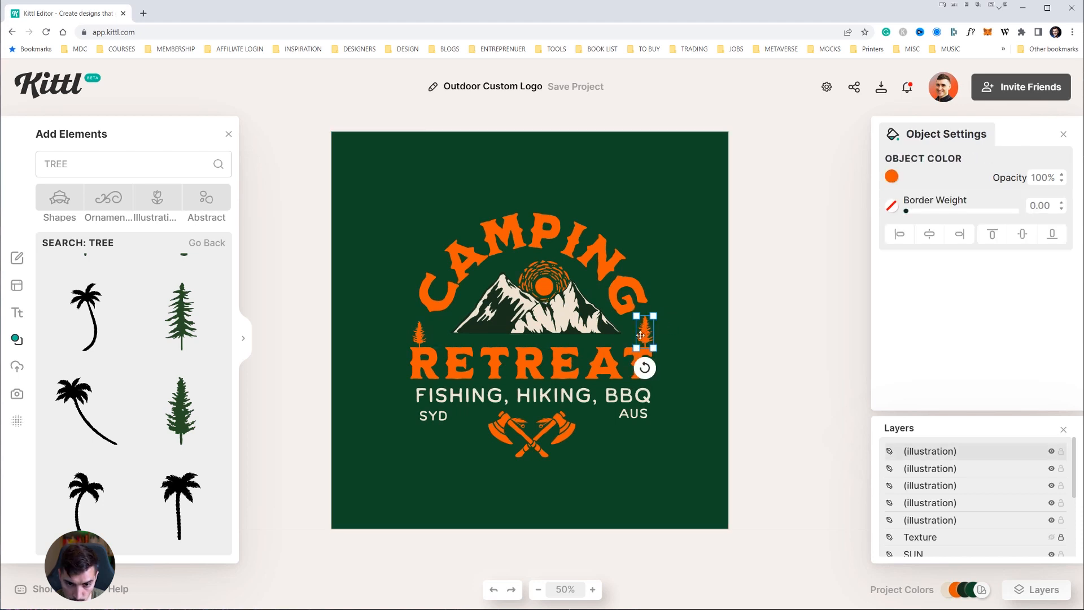
click(635, 333)
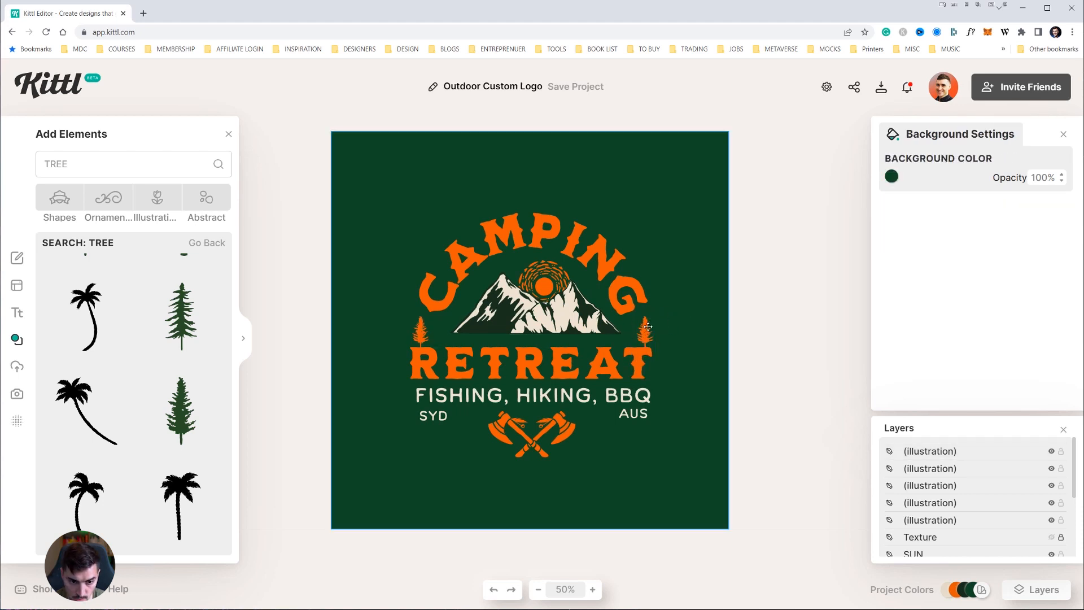
Step: Add a smaller copy of the orange pine tree on the inner side of each tree above the R and final T of RETREAT
click(421, 327)
scroll(419, 322, up, 5)
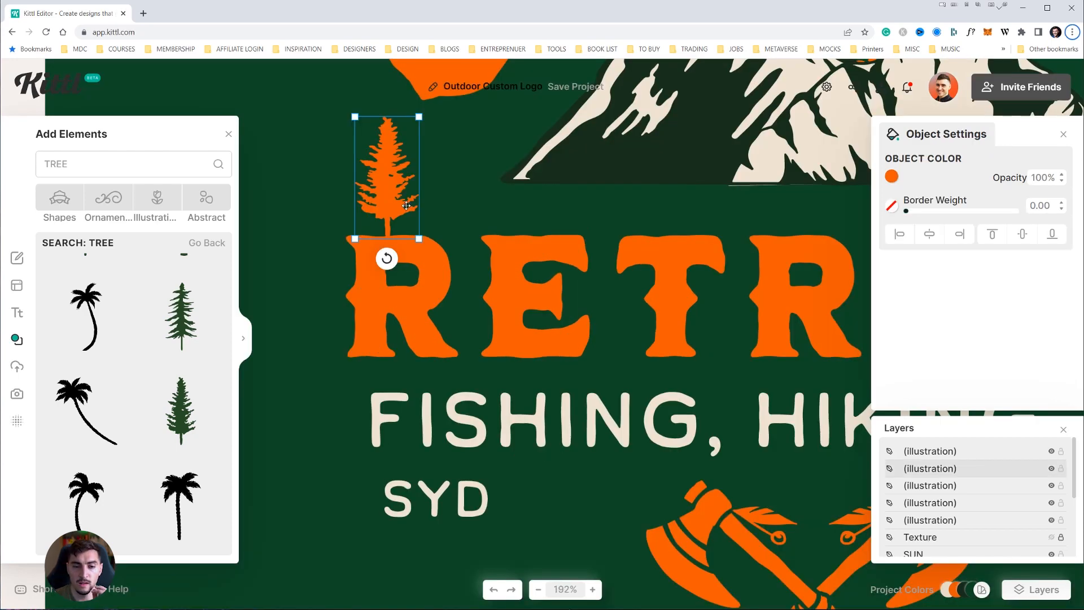
drag(393, 191, 419, 190)
key(ctrl+z)
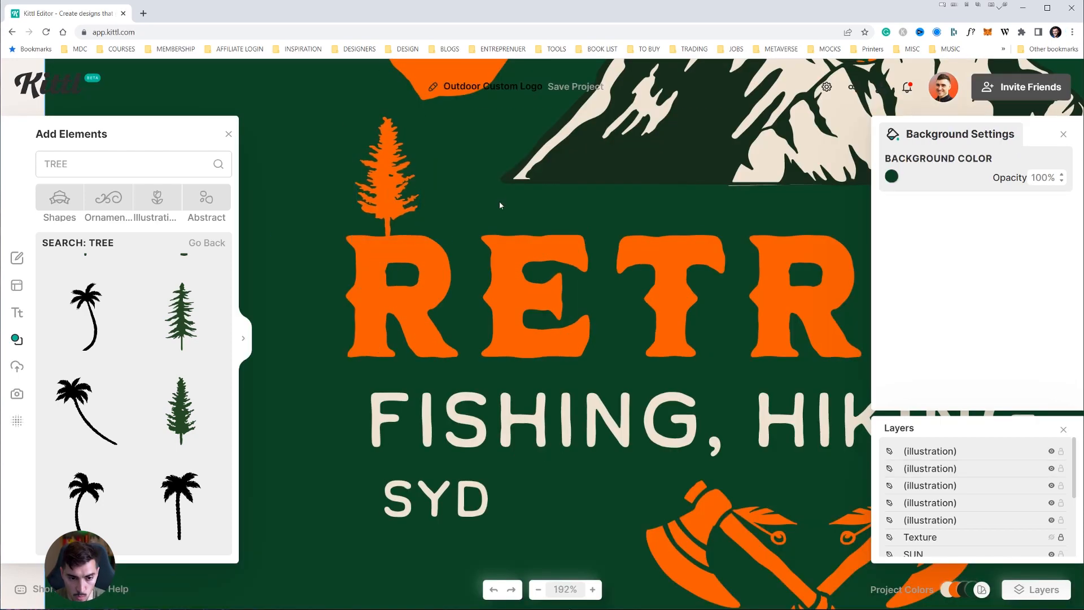
drag(501, 235, 499, 249)
key(ctrl+v)
drag(375, 249, 417, 249)
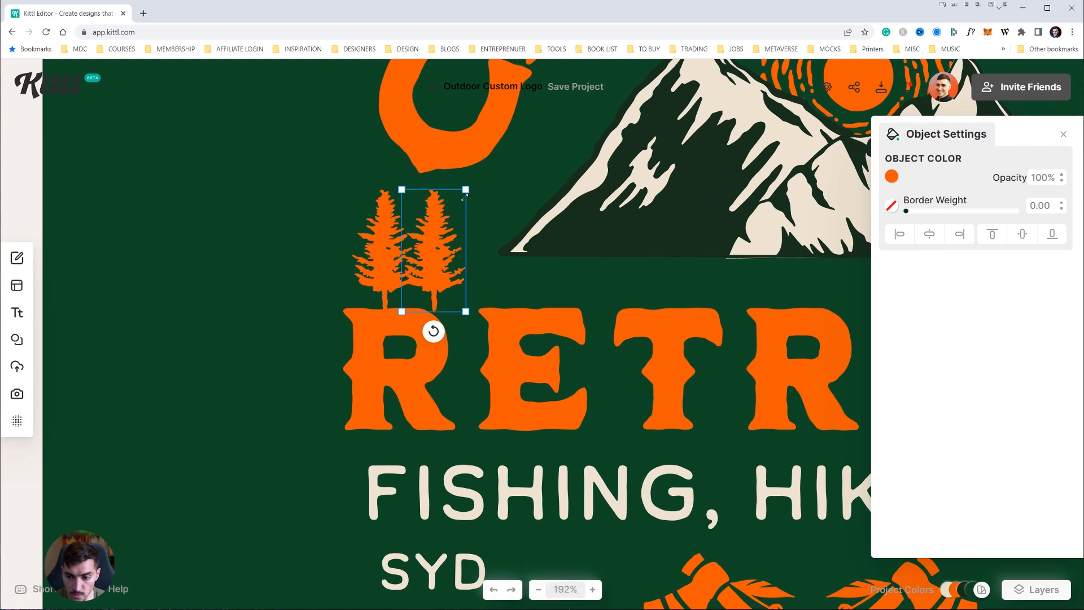
drag(467, 189, 447, 224)
drag(425, 271, 416, 269)
scroll(675, 227, down, 5)
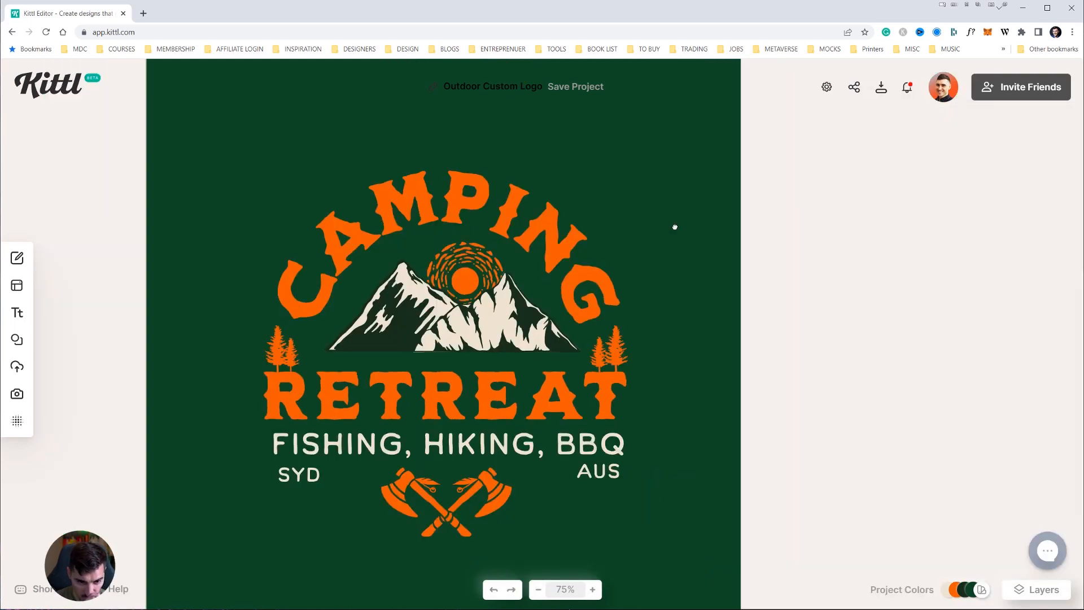
click(724, 336)
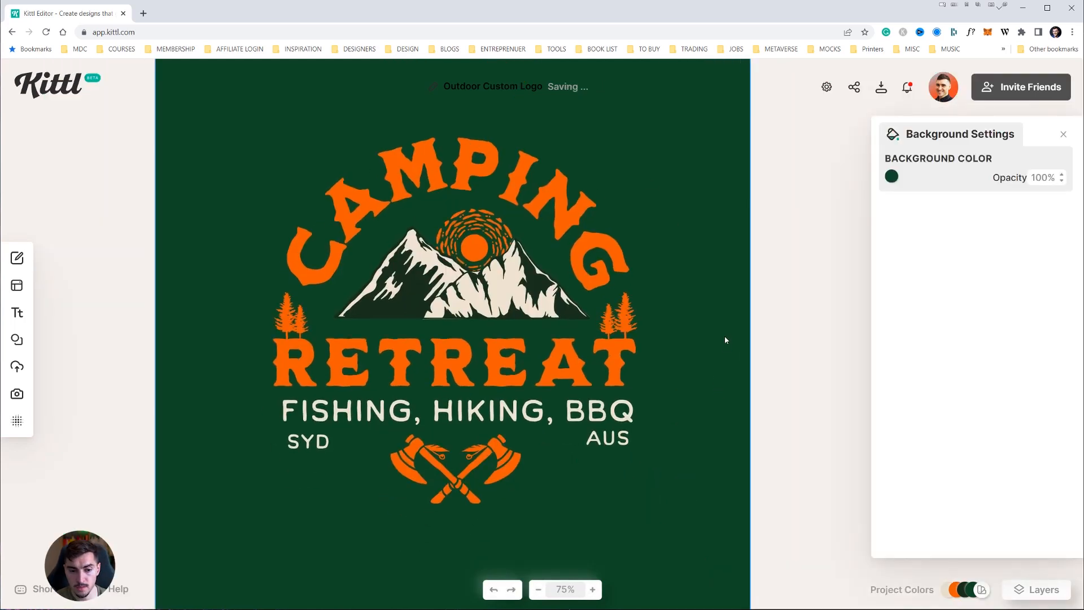
Step: Add a new headline text over the lower part of the design and set its font to Adventurer 02
scroll(649, 395, down, 3)
key(t)
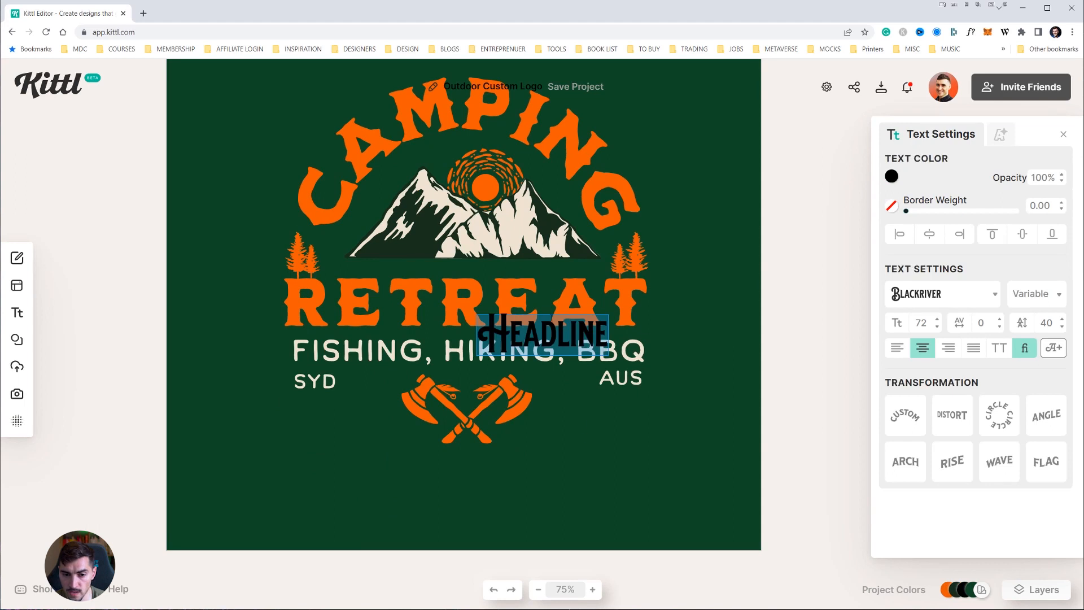
click(540, 333)
key(ctrl+a)
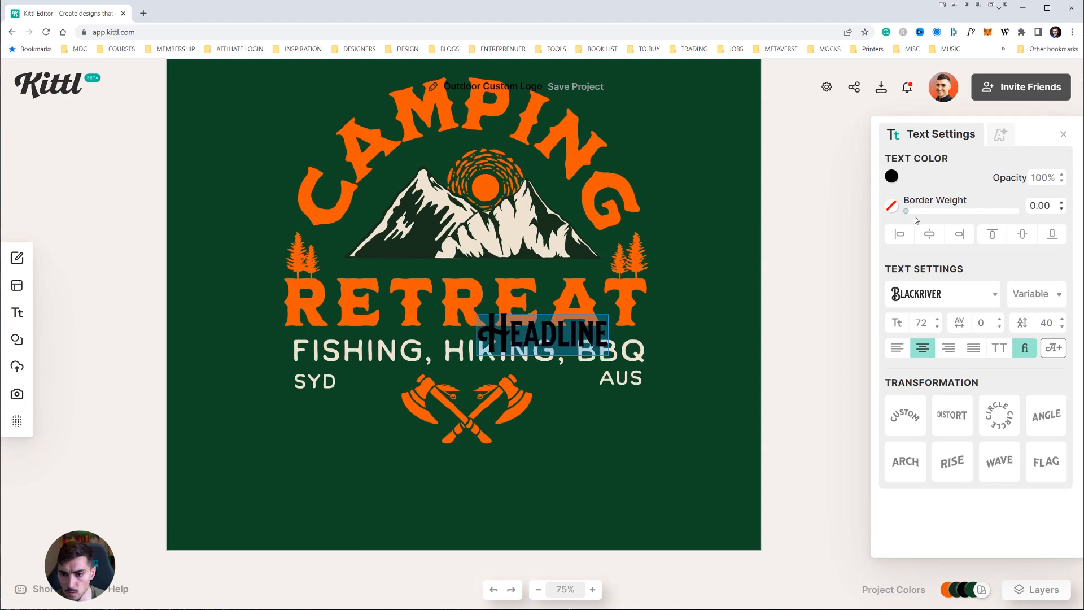
click(892, 293)
scroll(785, 316, down, 1)
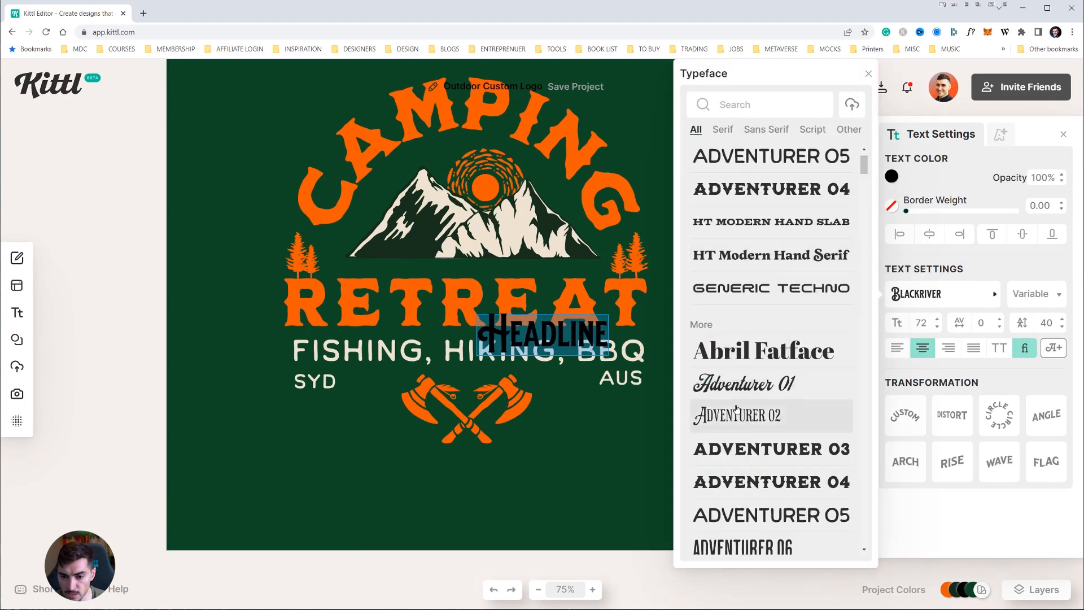
click(767, 417)
click(574, 336)
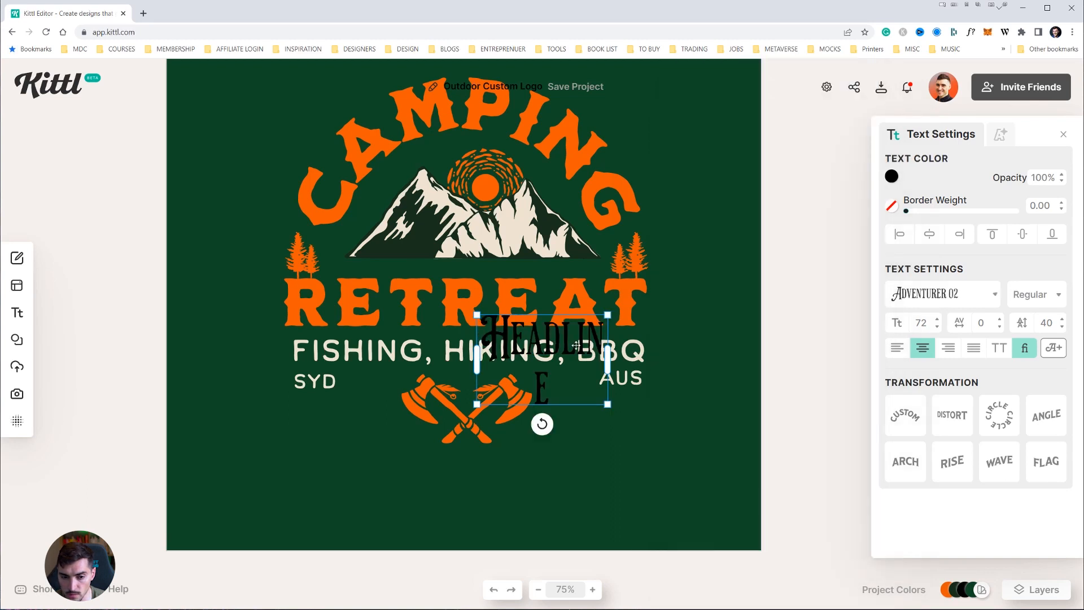
Step: Change the headline to the family's surname followed by FAMILY and place it on one line across the crossed axes
key(ctrl+a)
text(MURA FAMILY)
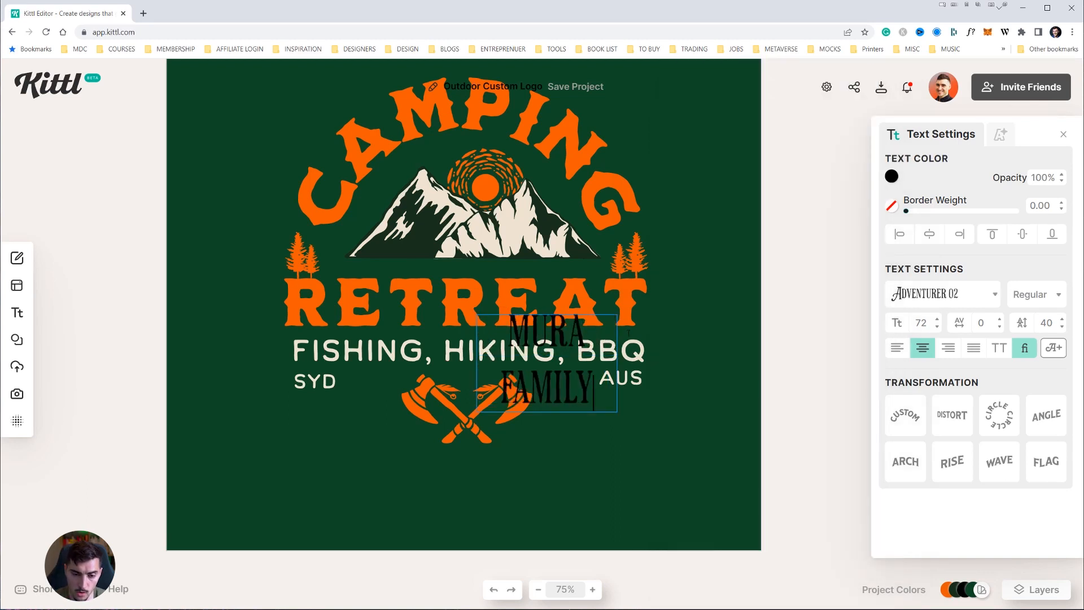
key(Escape)
drag(728, 350, 521, 415)
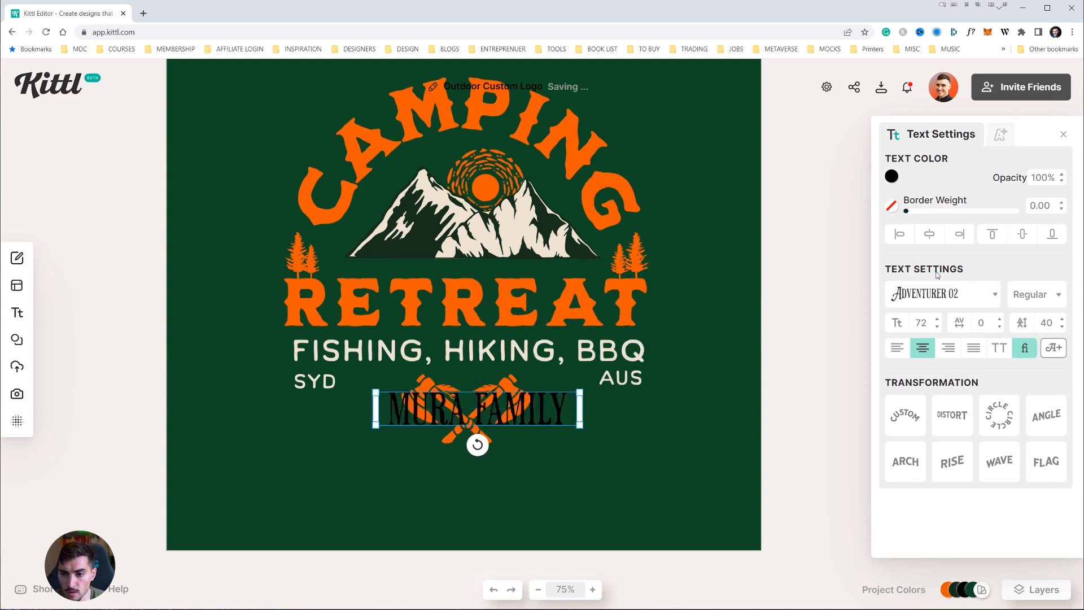
Step: Recolour the family-name text cream (ece4d0) from the document palette and set its opacity to 50%
click(897, 178)
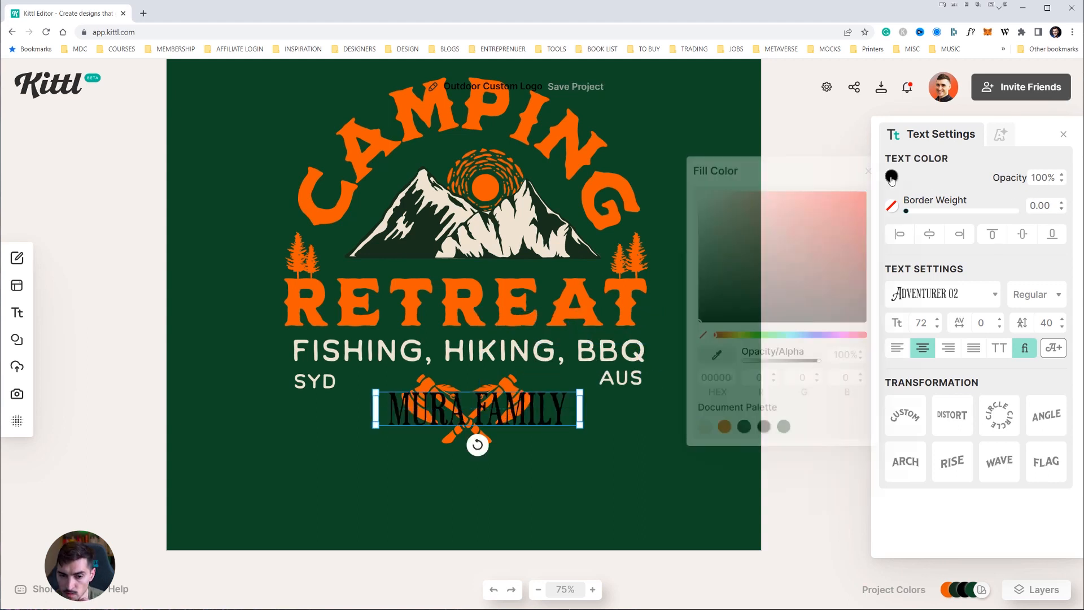
click(706, 427)
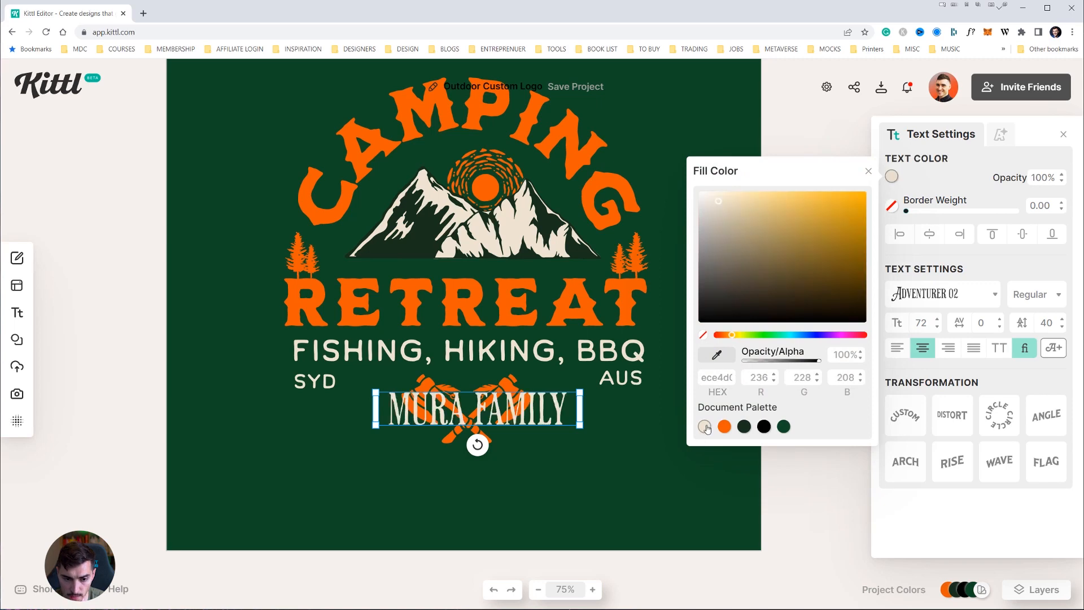
double_click(1045, 178)
text(50)
key(Return)
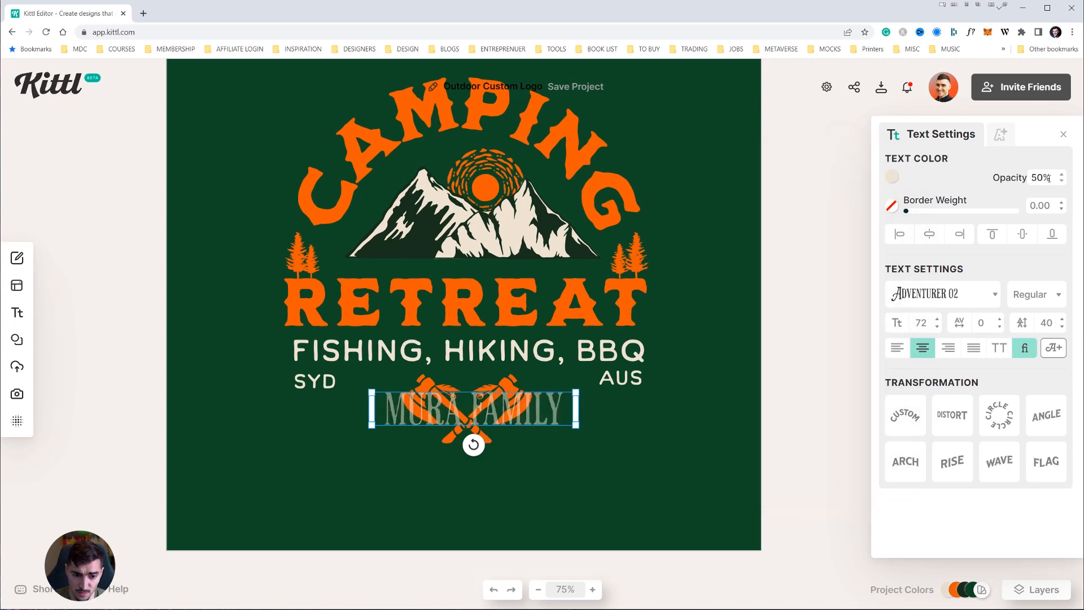
click(663, 330)
click(473, 390)
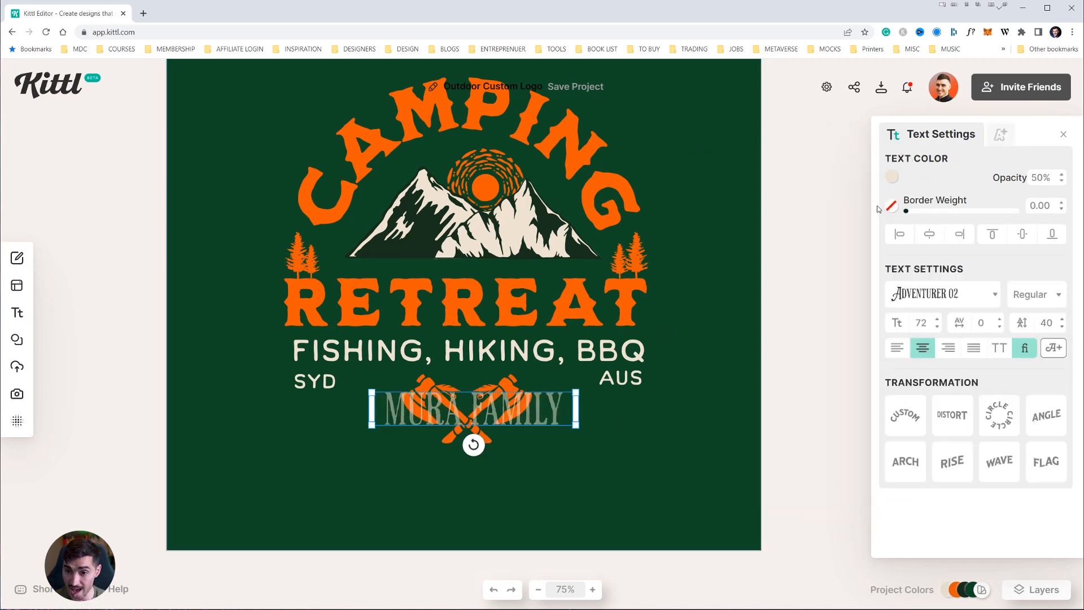
Step: Try the Custom, Rise, Wave, Angle and Flag transformations on the family-name text and undo the Flag one
click(918, 415)
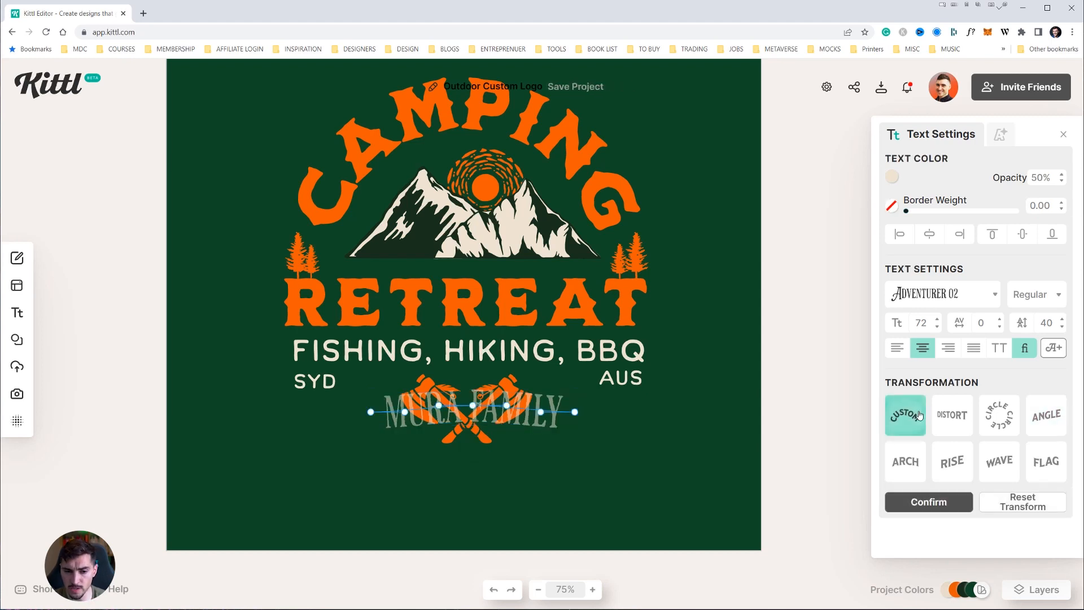
click(952, 460)
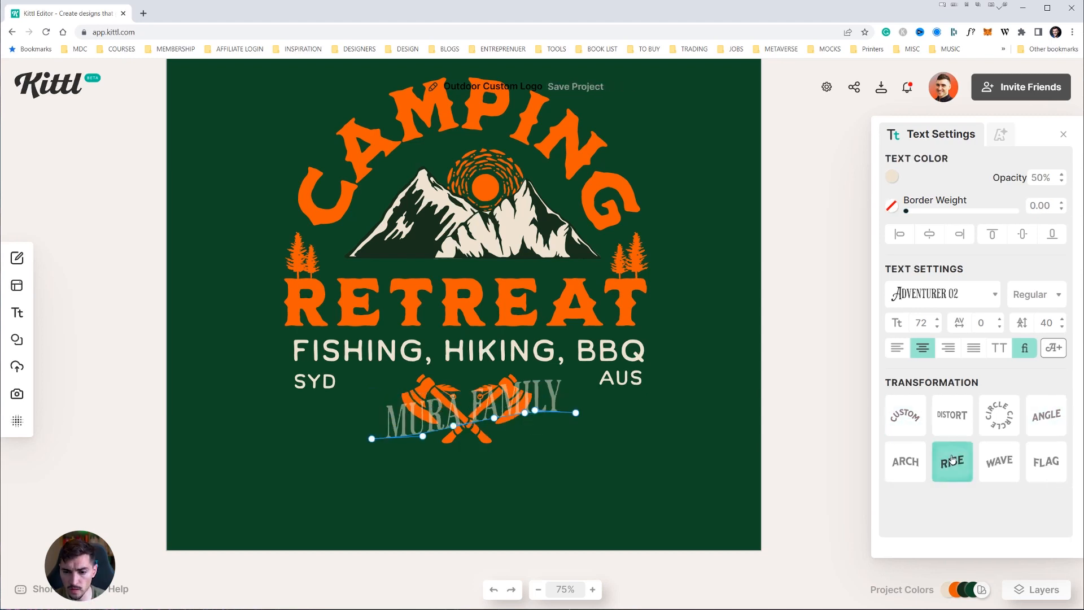
click(993, 459)
click(1036, 417)
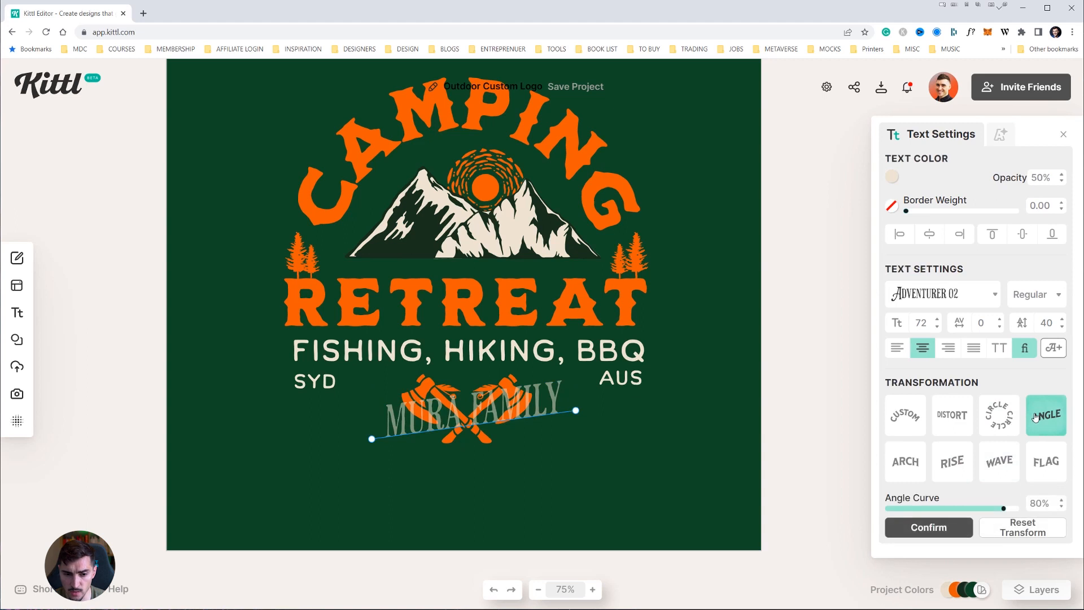
click(1046, 461)
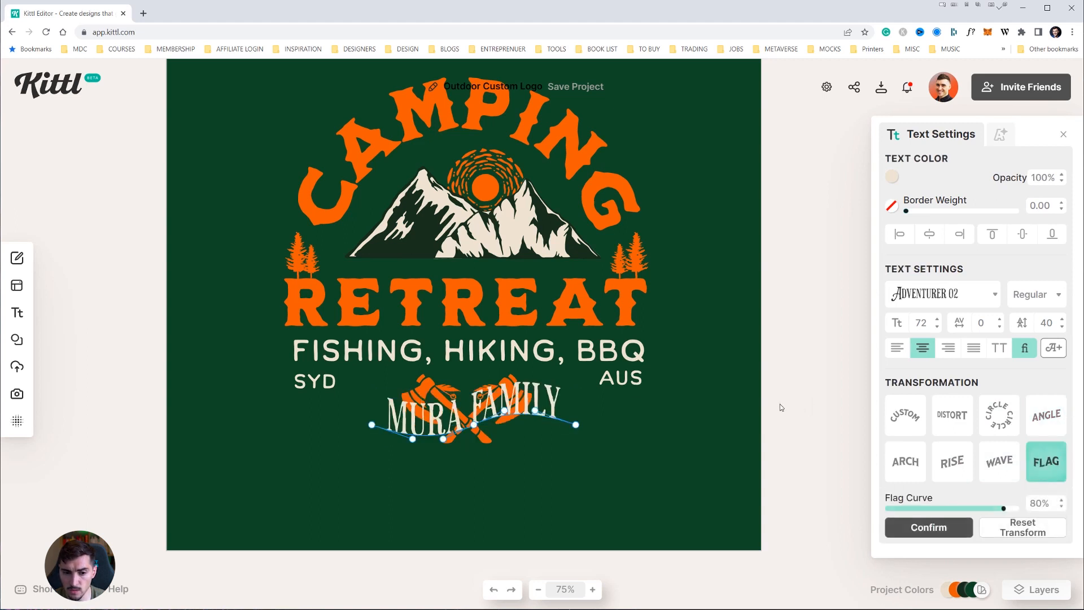
key(ctrl+z)
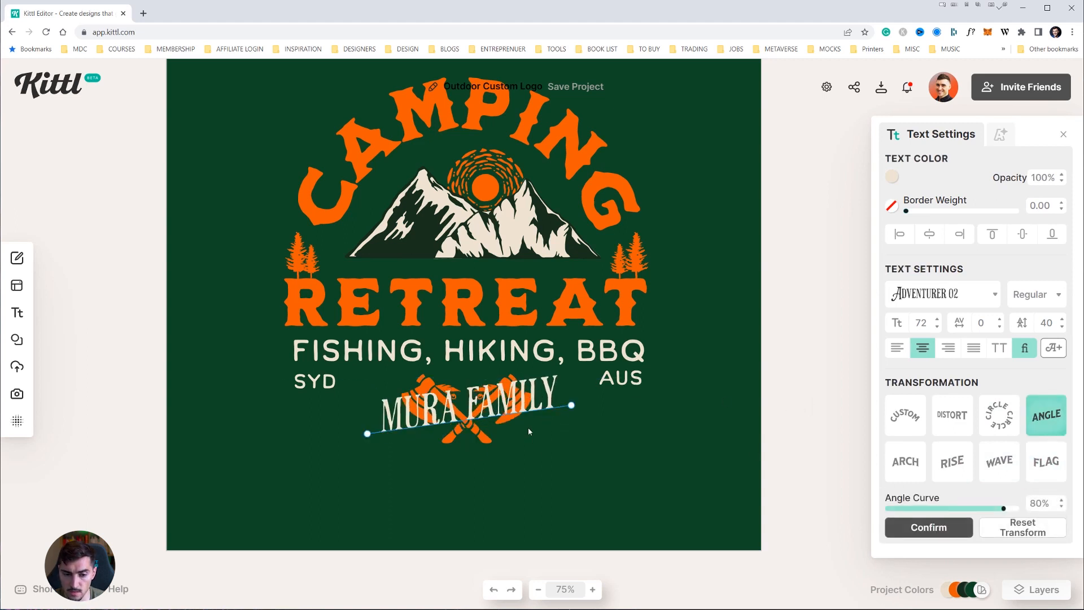
Step: Set the opacity of the angled family-name text to 70%
click(512, 404)
click(1043, 177)
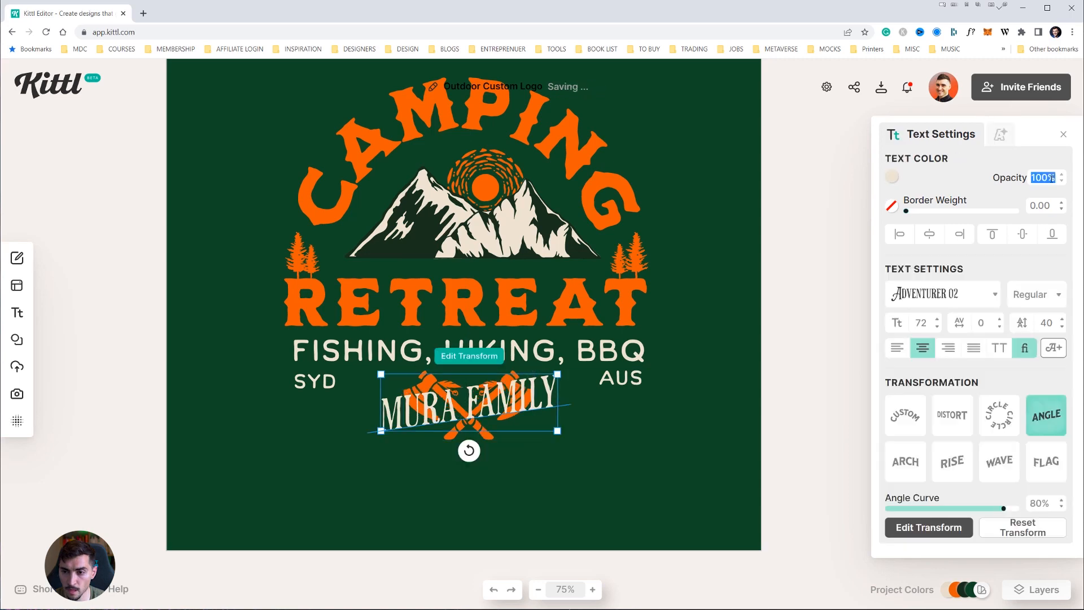
text(70)
key(Return)
click(839, 226)
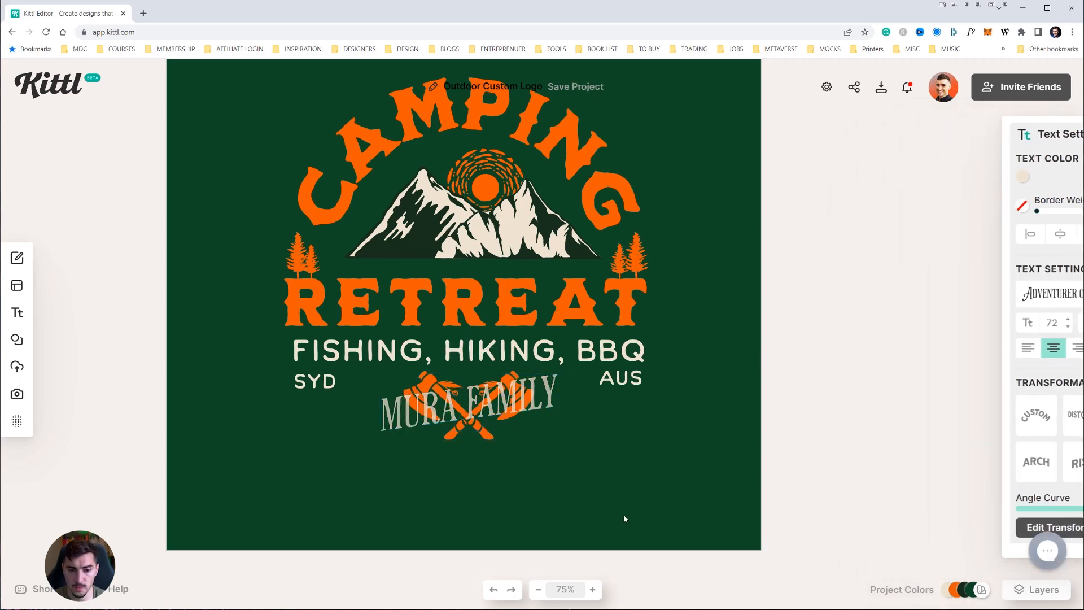
scroll(467, 419, down, 2)
Step: Set the family-name text's opacity to 100% and clear its Angle transformation
click(468, 419)
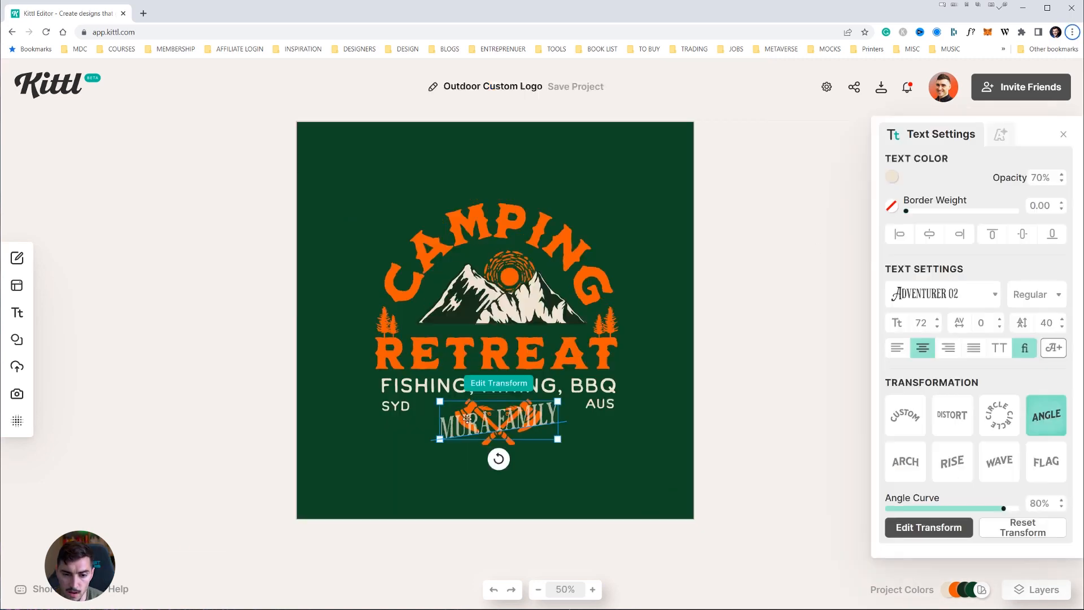
double_click(1048, 178)
text(100)
key(Return)
key(Return)
Step: Delete the word FAMILY from the text across the axes, leaving only the surname
double_click(672, 418)
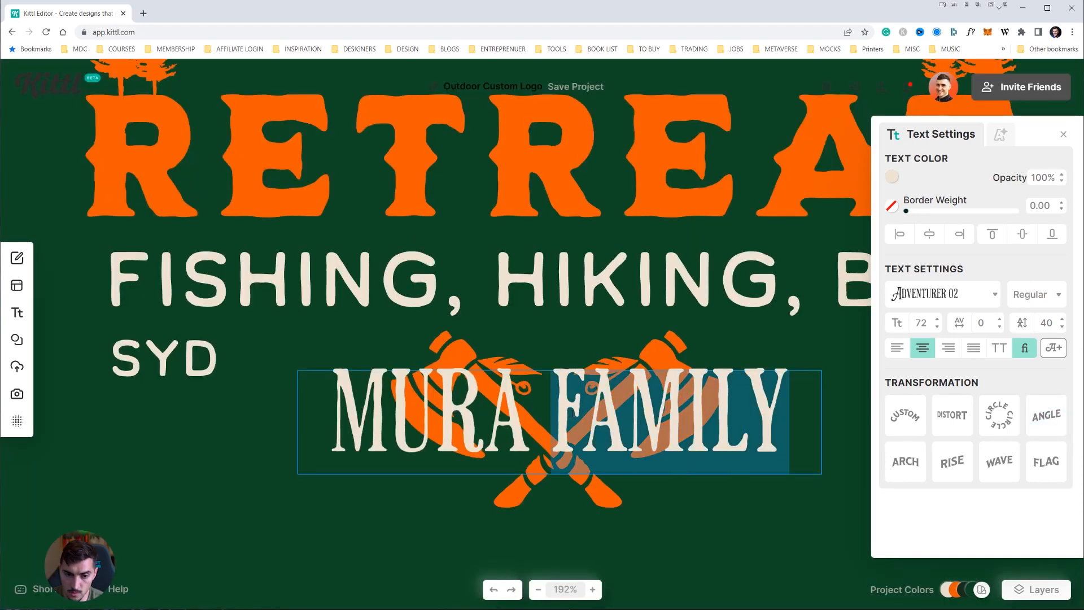
key(BackSpace)
key(BackSpace)
key(Escape)
Step: Scale the surname text down to size 41 and place it between SYD and the left axe
drag(555, 397, 361, 358)
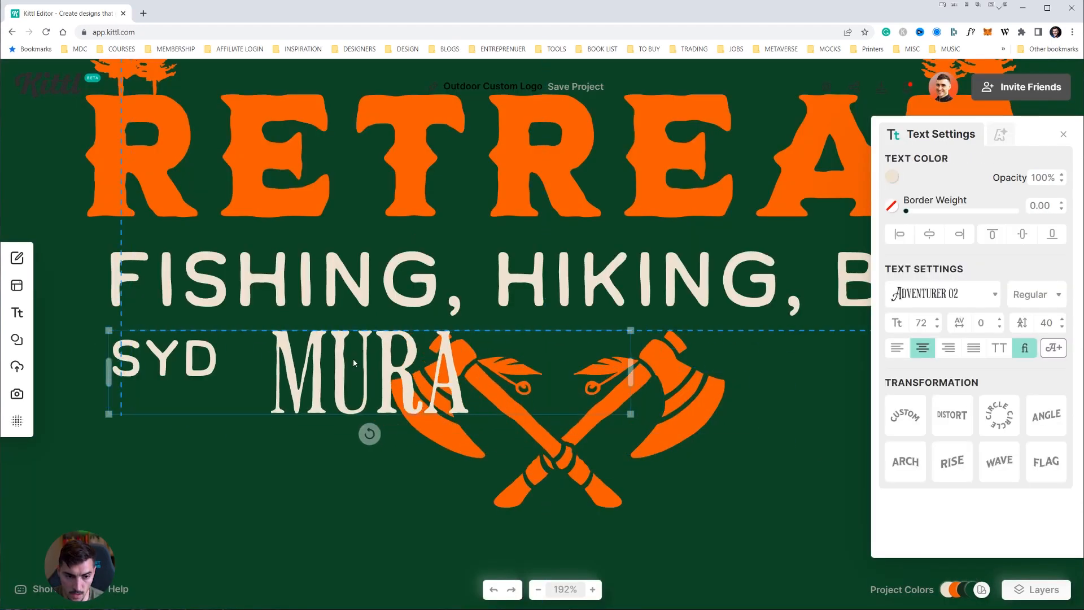
drag(633, 333, 415, 369)
drag(278, 402, 336, 370)
Step: Duplicate the surname text, place the copy between the right axe and AUS, and change its wording to FAM
key(ctrl+c)
key(ctrl+v)
scroll(600, 380, right, 3)
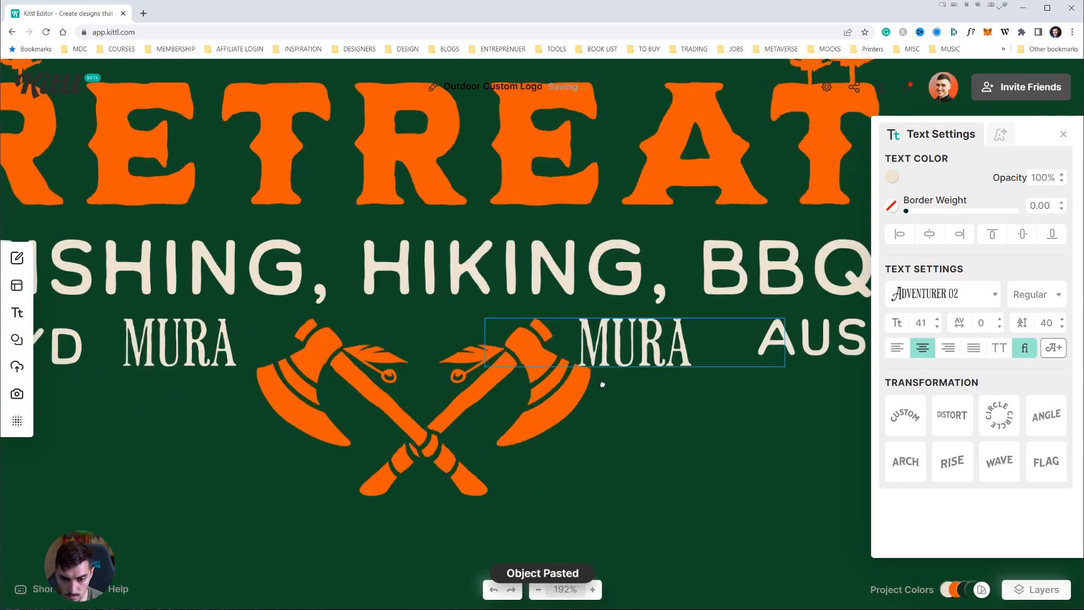
key(t)
key(Delete)
double_click(638, 347)
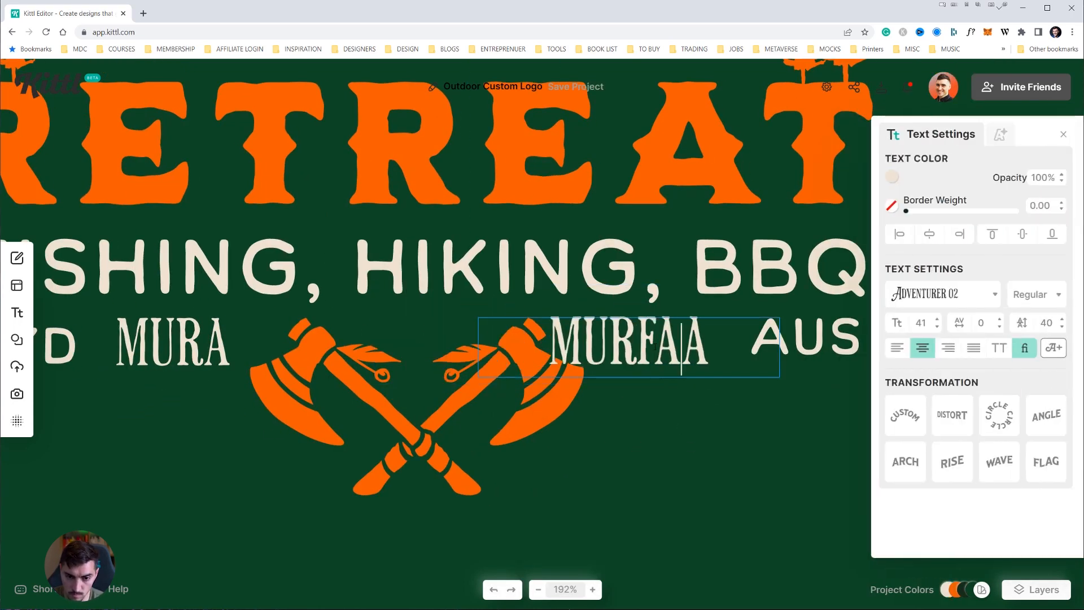
text(FAM)
key(Escape)
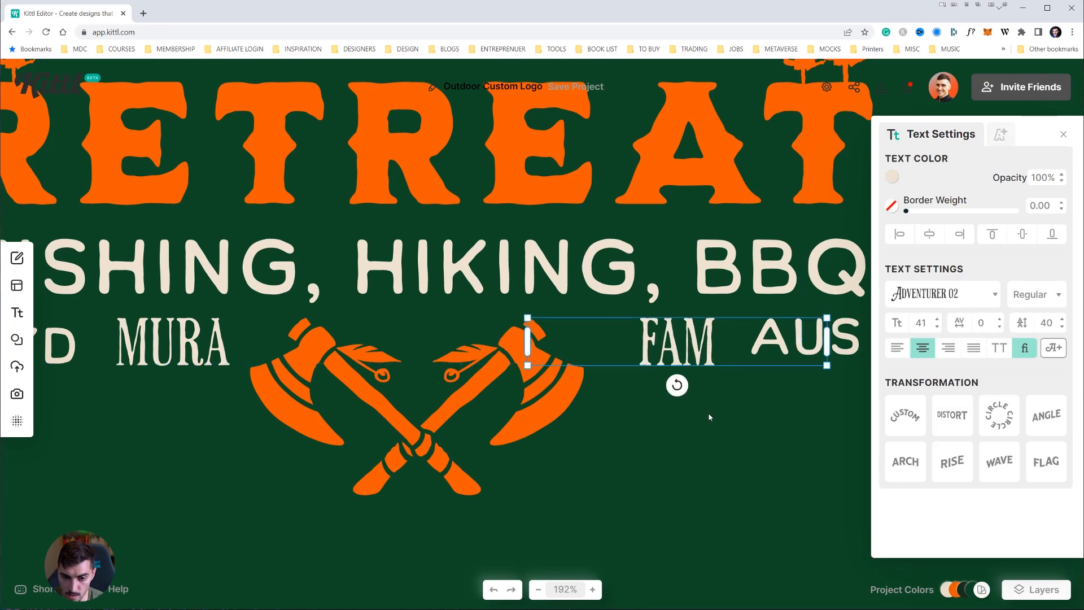
Step: Nudge the surname and FAM texts slightly outward so they sit evenly between SYD, the axes and AUS
scroll(709, 414, down, 10)
click(682, 406)
click(593, 589)
click(592, 589)
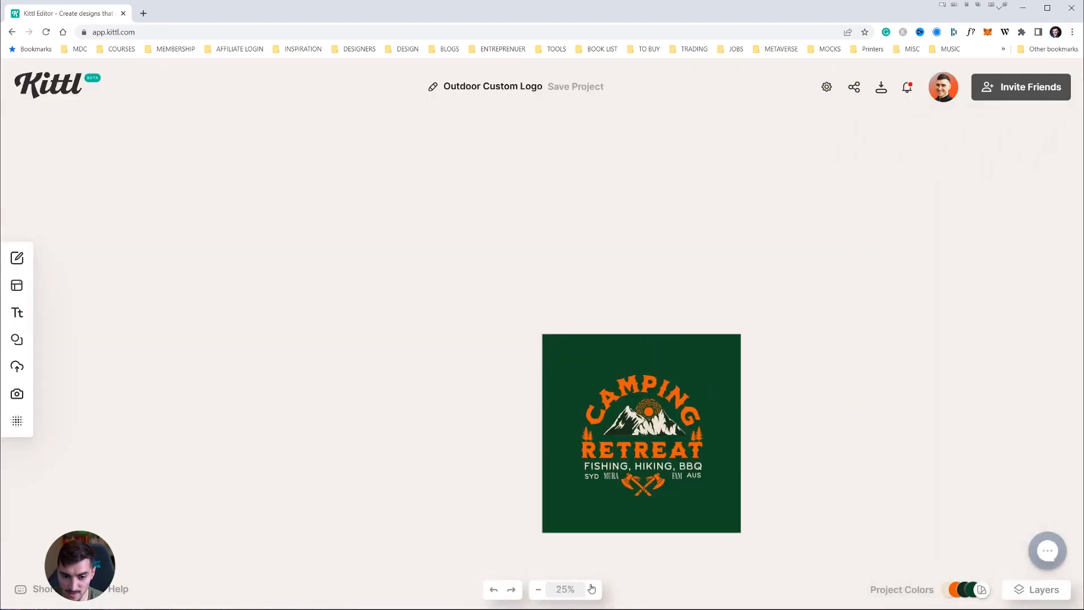
click(592, 589)
drag(840, 483, 546, 254)
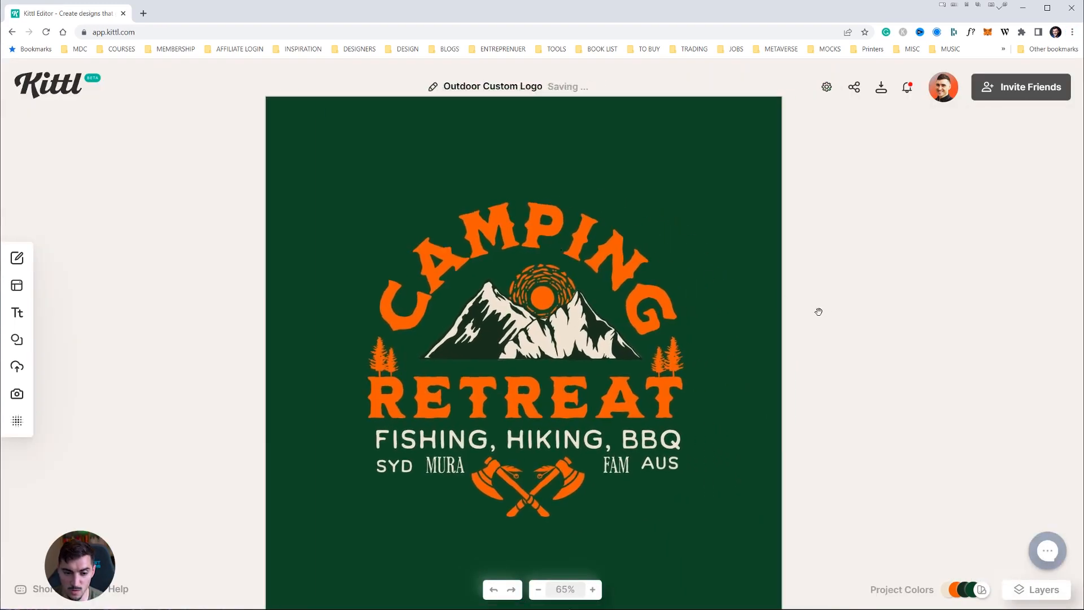
click(593, 471)
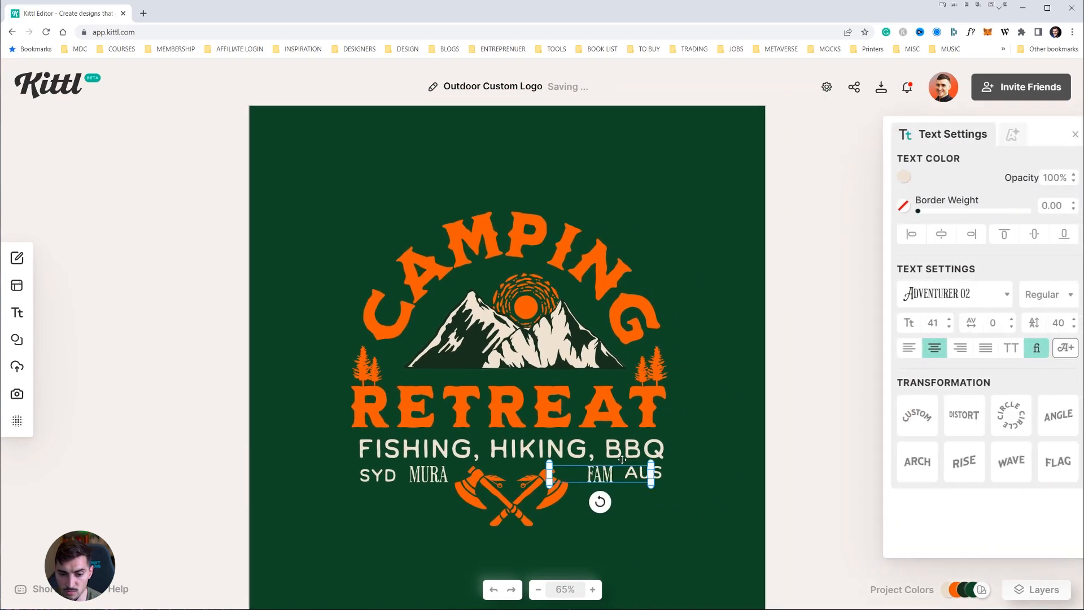
key(Tab)
click(523, 491)
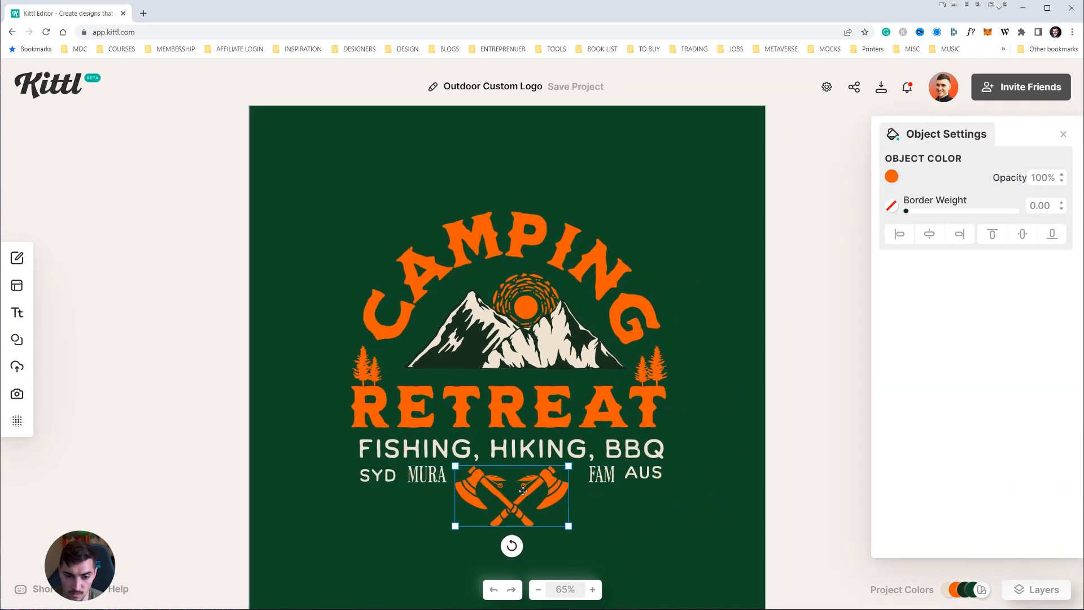
click(602, 475)
key(Tab)
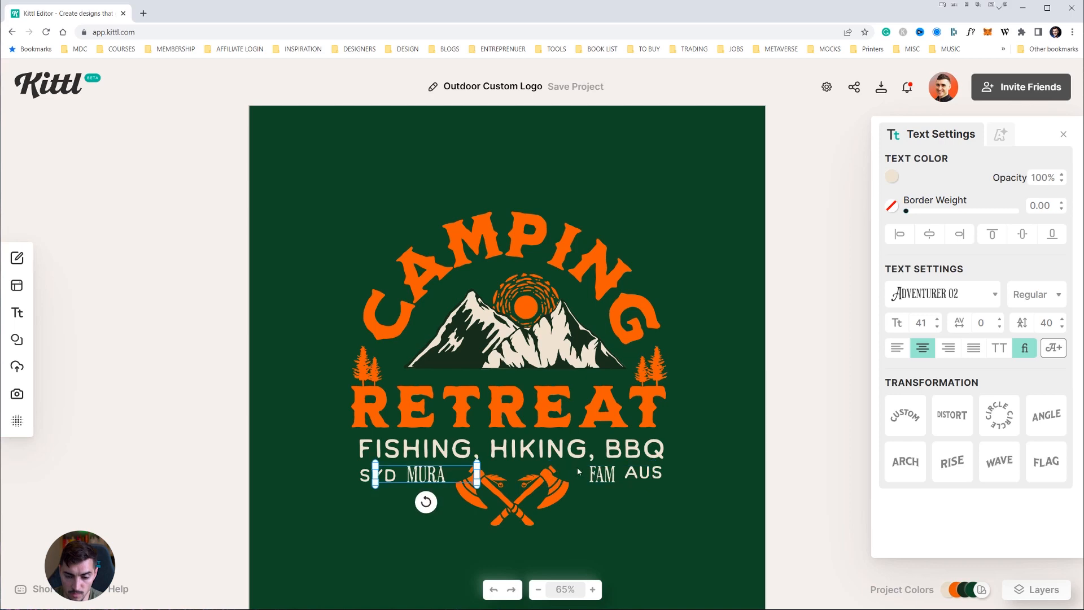
key(Escape)
Step: Apply a speckled texture from the Grain Textures collection to the whole artboard and display the layer list
click(17, 421)
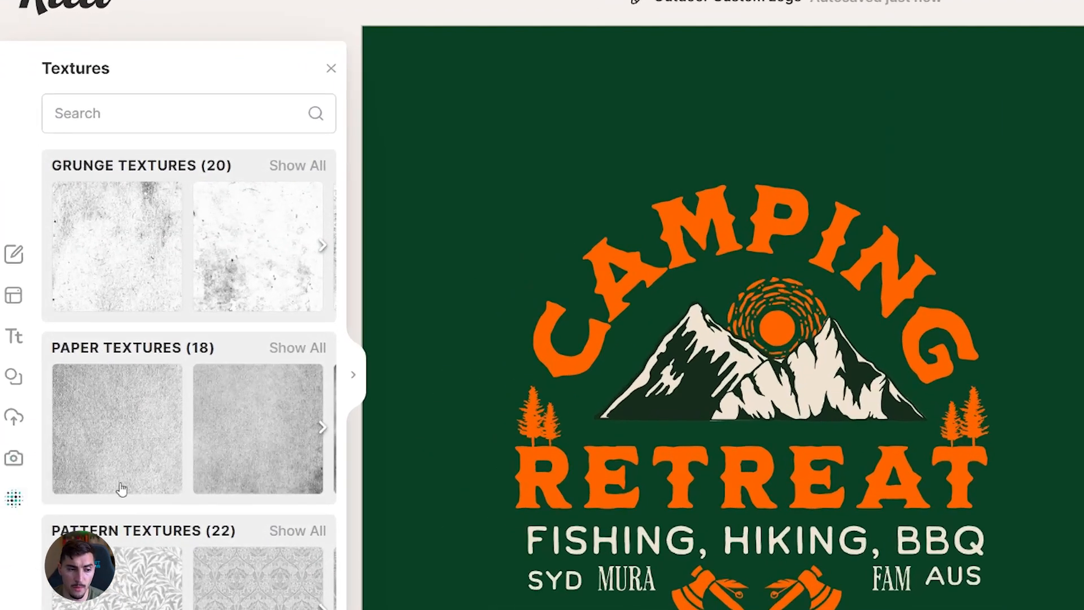
scroll(172, 317, down, 5)
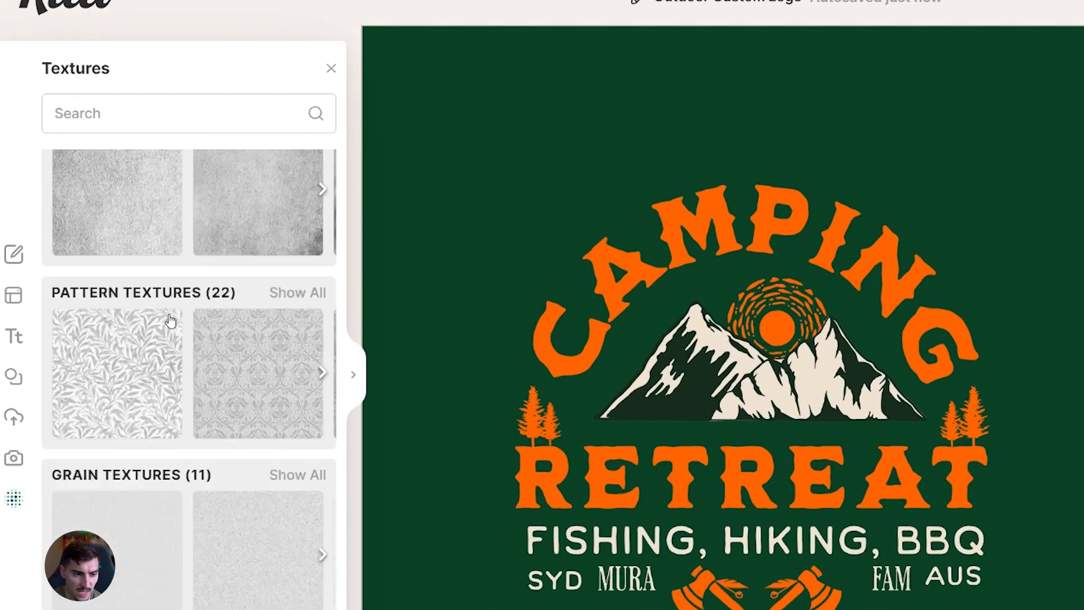
scroll(171, 318, down, 6)
scroll(172, 318, down, 3)
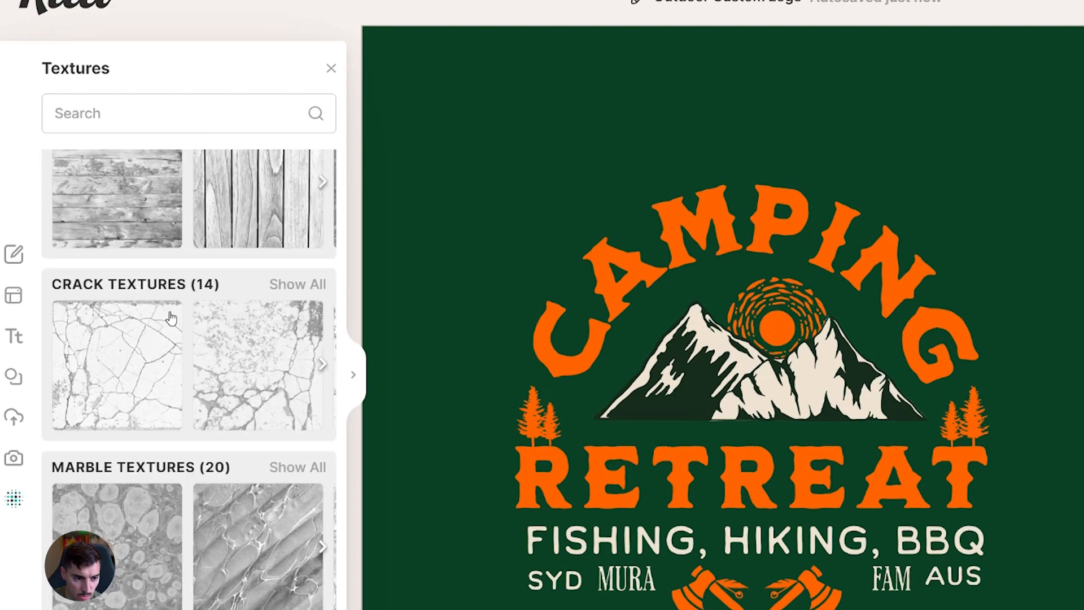
scroll(115, 556, up, 12)
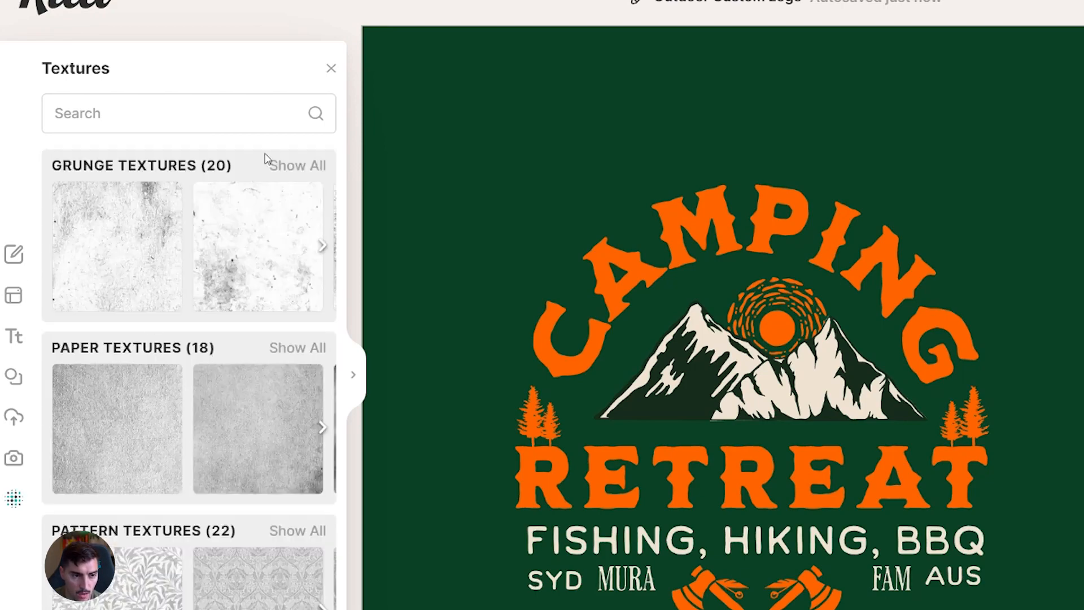
scroll(208, 295, down, 6)
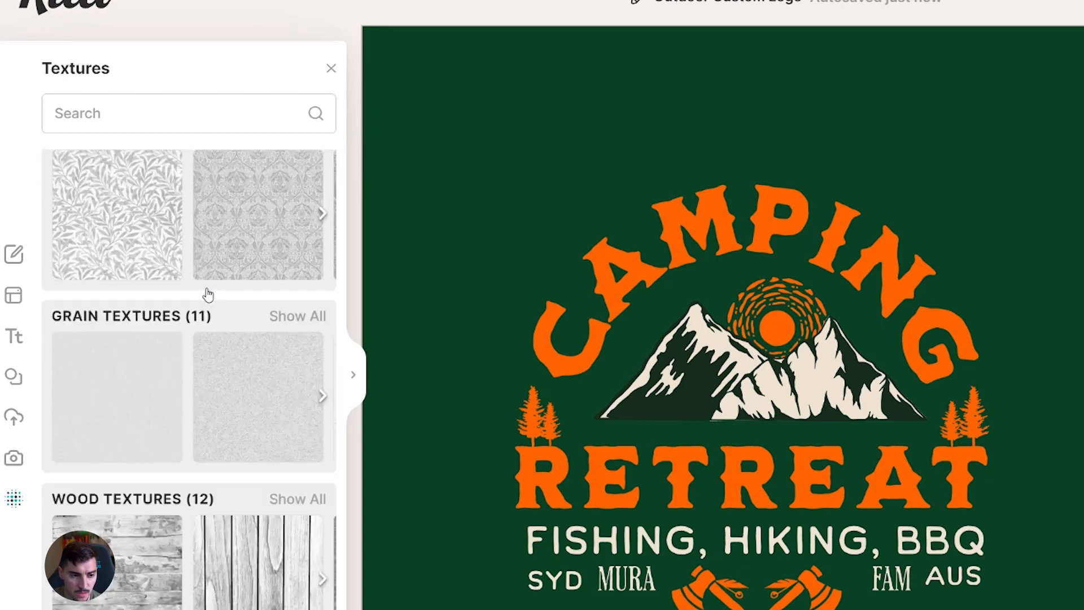
click(293, 316)
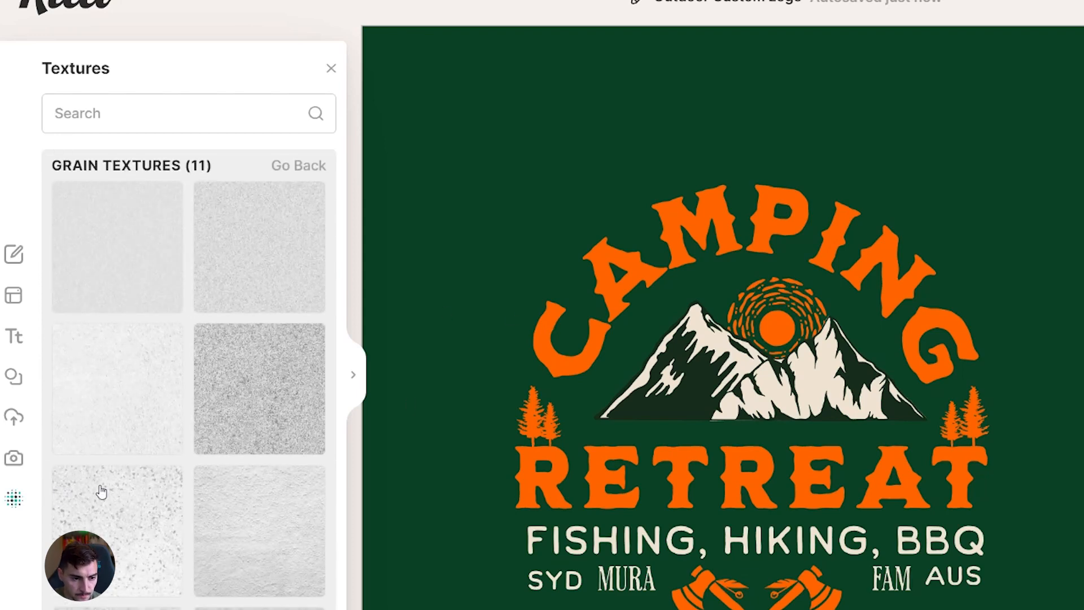
scroll(102, 492, down, 5)
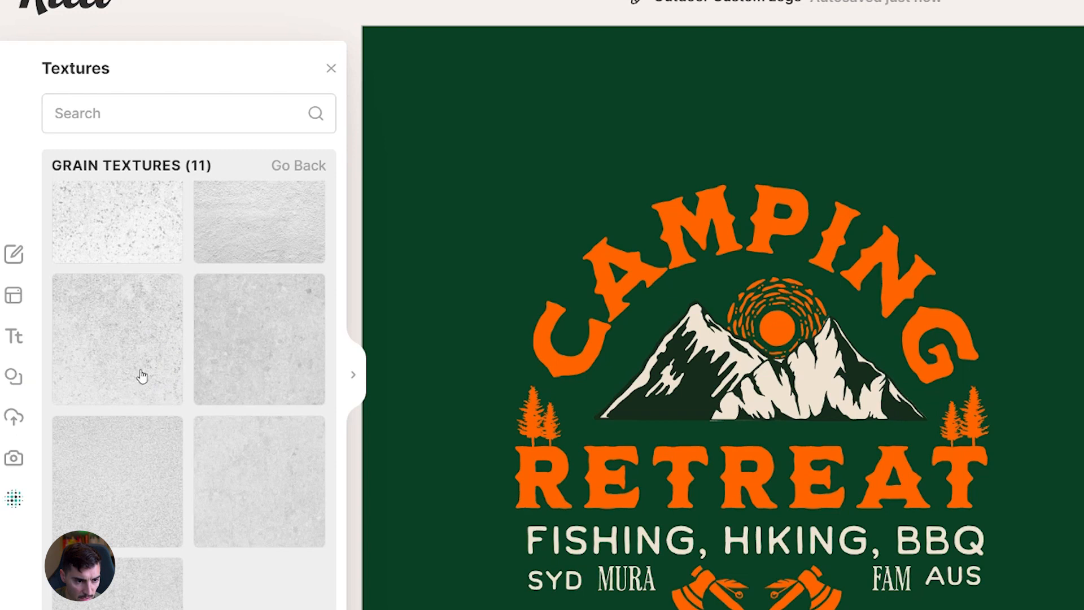
drag(141, 375, 610, 385)
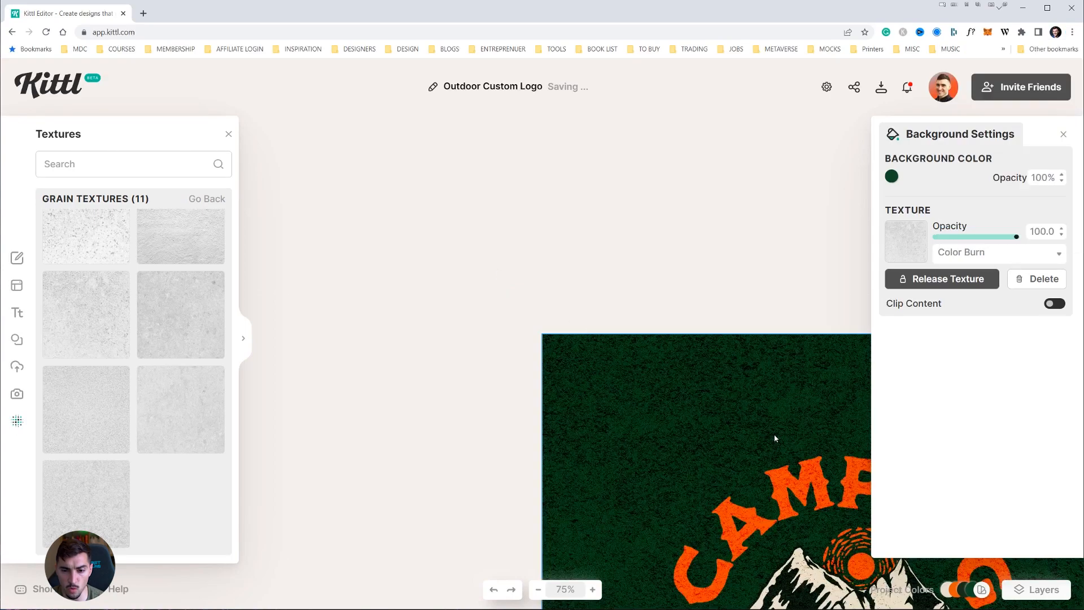
drag(774, 438, 460, 157)
click(1016, 588)
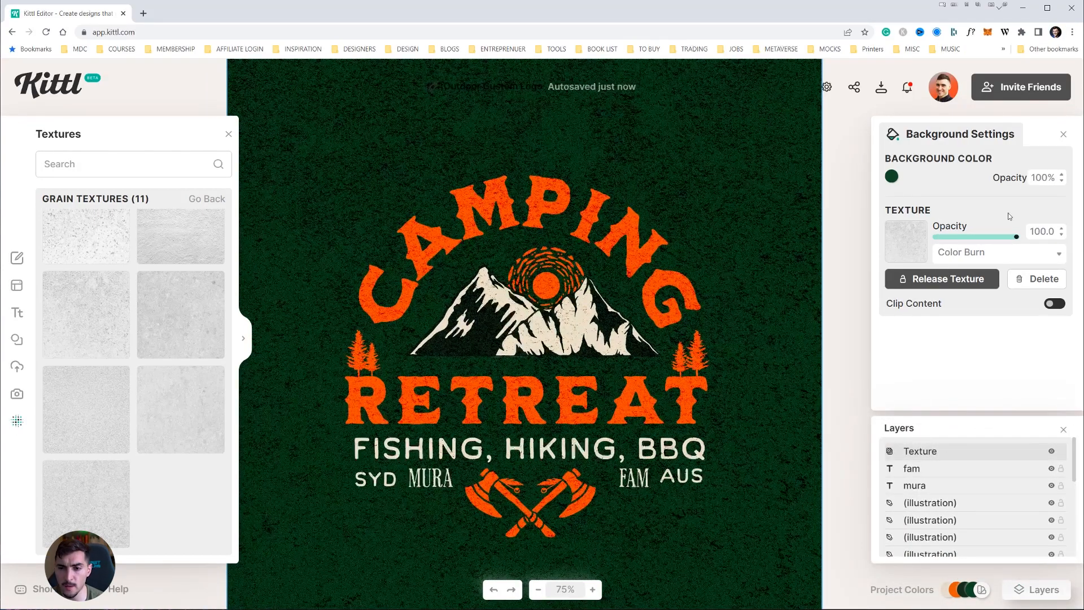
Step: Try the Multiply, Overlay and Normal blending modes on the grain texture and return it to Color Burn
click(995, 253)
click(955, 301)
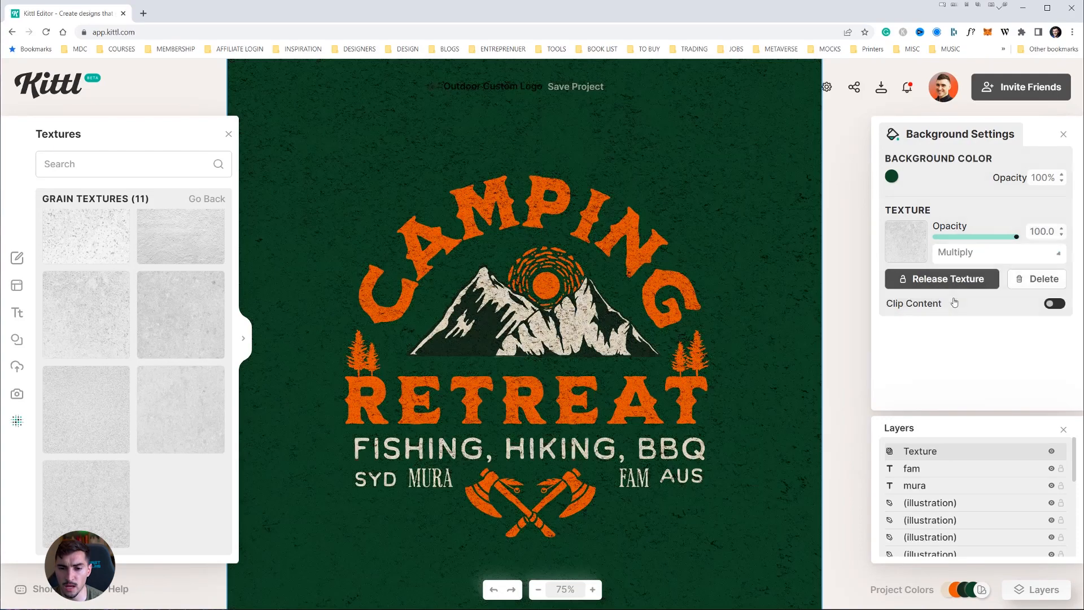
click(967, 253)
click(959, 315)
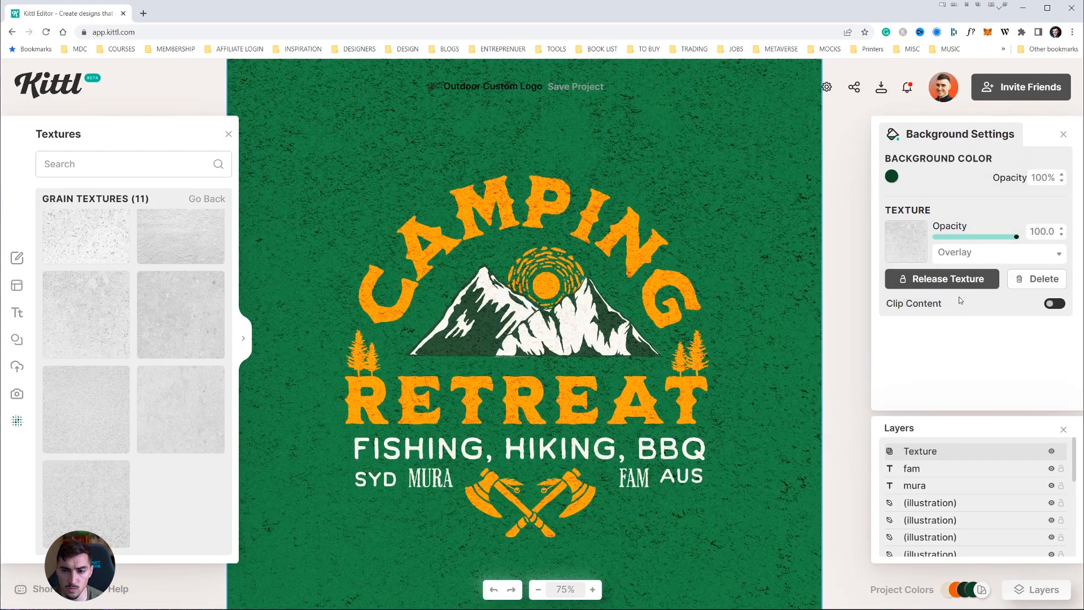
click(963, 253)
click(962, 274)
click(965, 253)
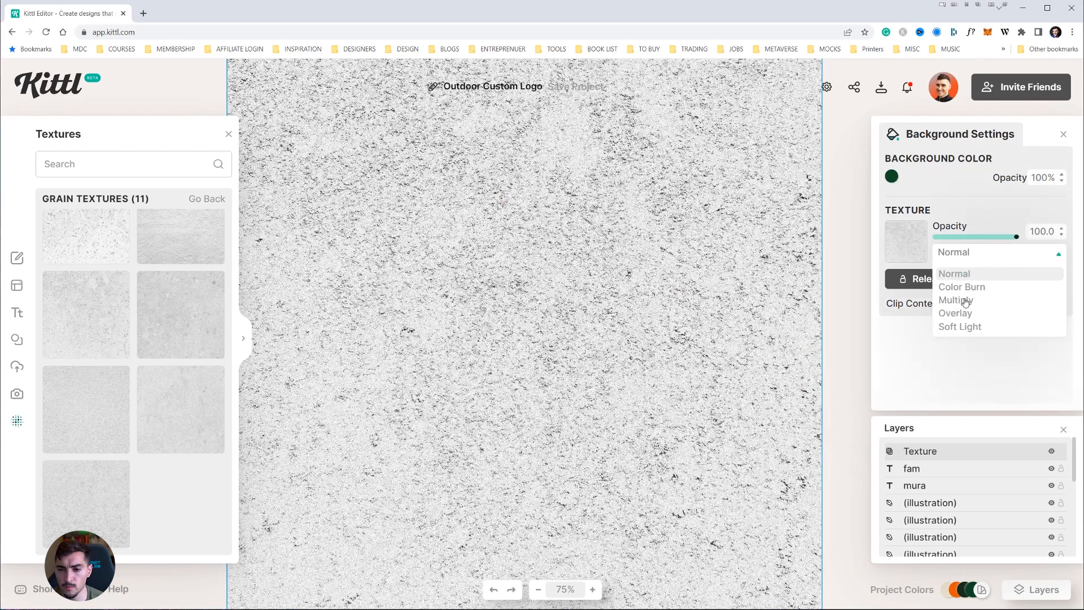
click(963, 288)
Step: Lower the grain texture's opacity to 33 and adjust the background color to a darker green
mouse_move(983, 240)
mouse_down()
mouse_move(954, 243)
mouse_move(975, 243)
mouse_move(963, 244)
mouse_up()
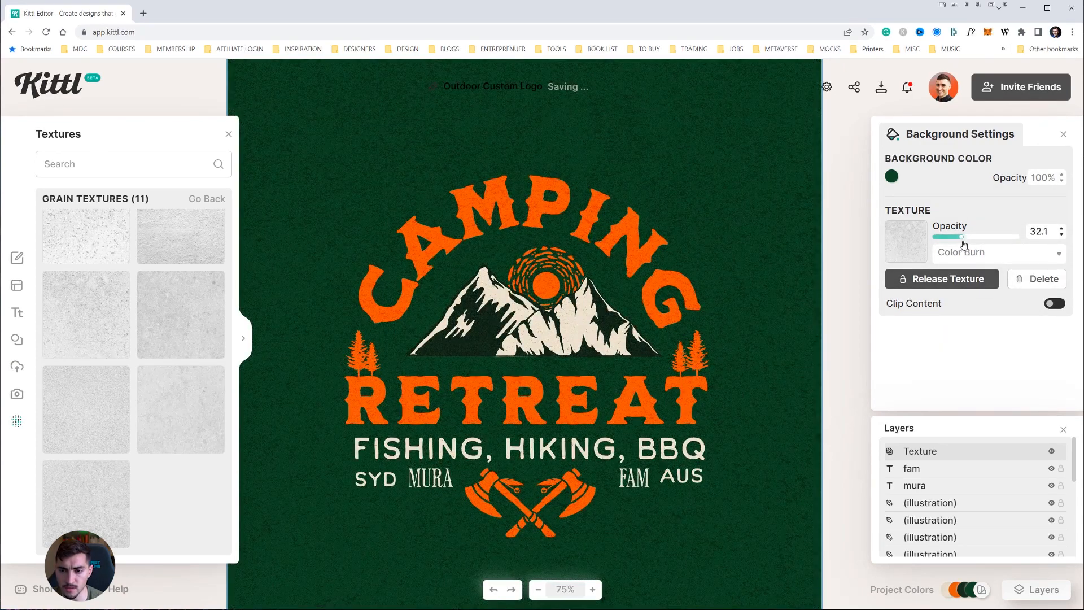
click(891, 177)
click(849, 267)
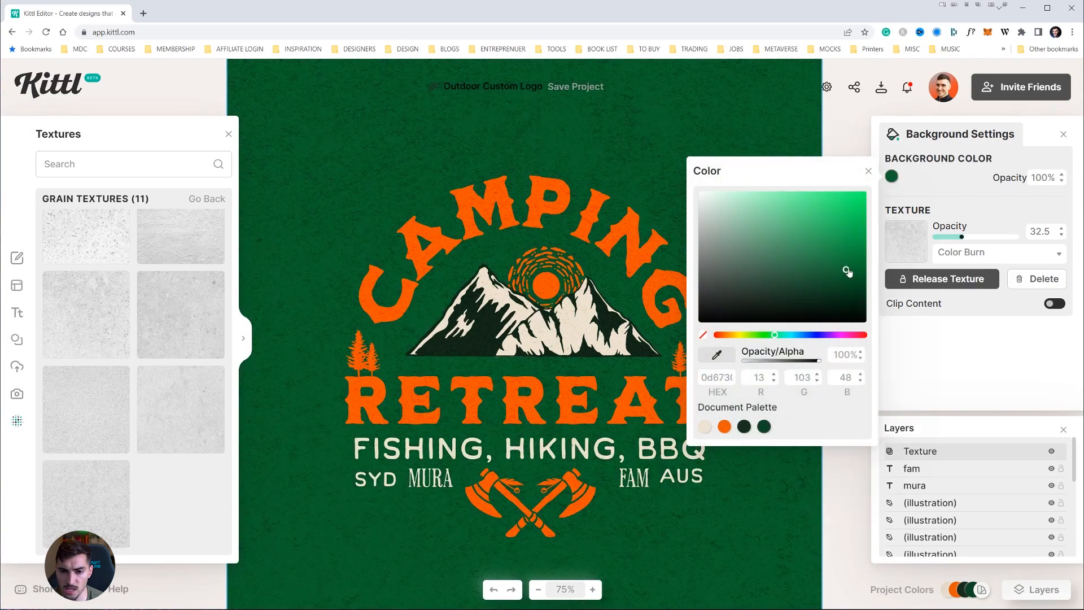
mouse_move(861, 239)
mouse_down()
mouse_move(845, 296)
mouse_move(837, 286)
mouse_up()
mouse_move(962, 237)
mouse_down()
mouse_move(995, 238)
mouse_move(938, 237)
mouse_move(964, 240)
mouse_up()
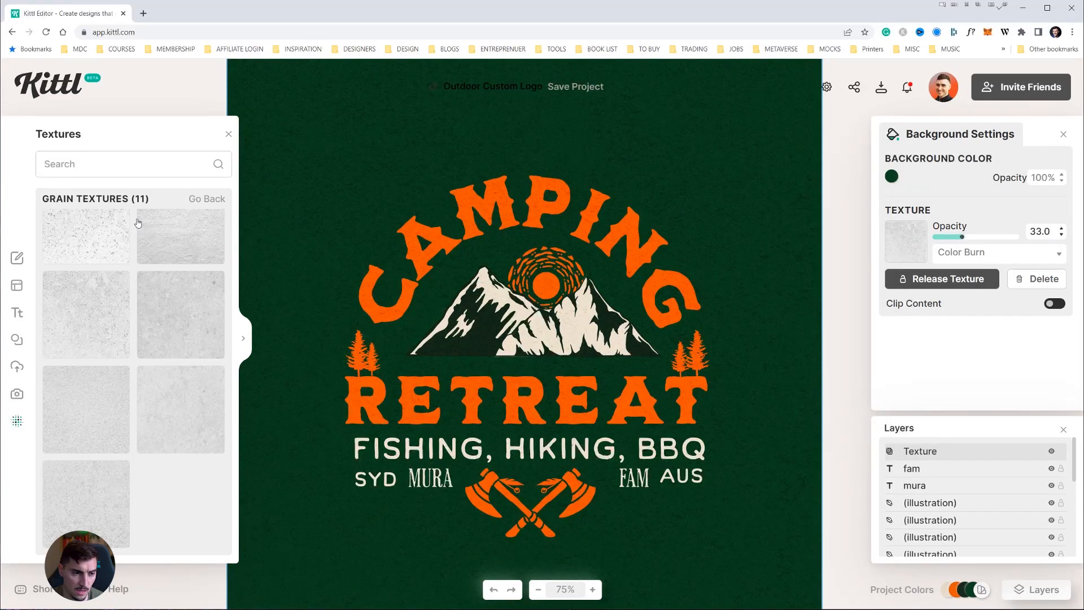
Step: Replace the grain texture with a stained, cracked one from the Crack Textures collection and lower its opacity to about 16
click(206, 198)
scroll(163, 295, down, 3)
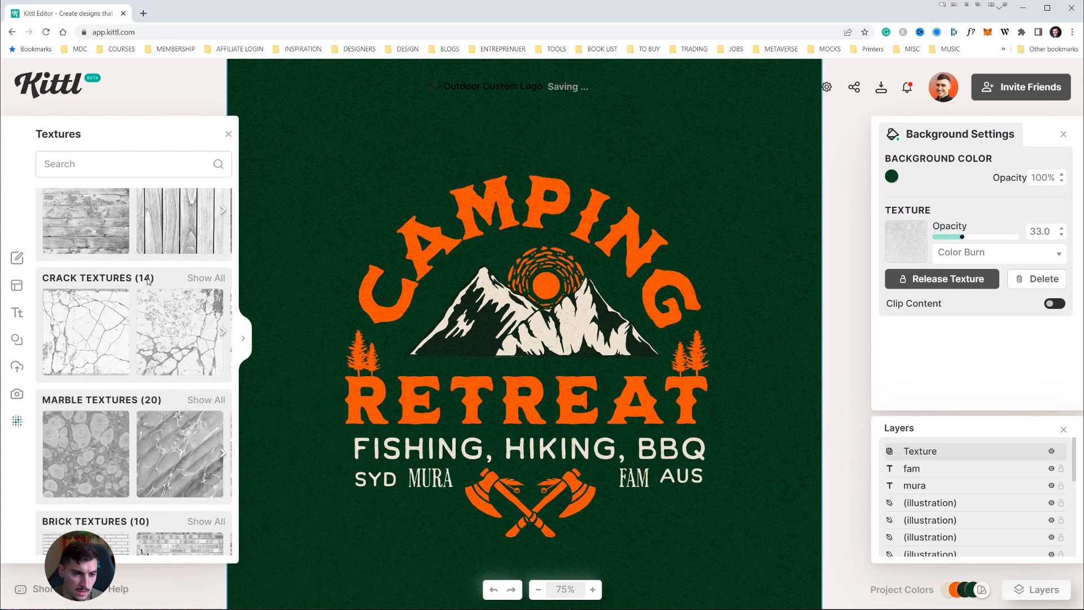
click(199, 280)
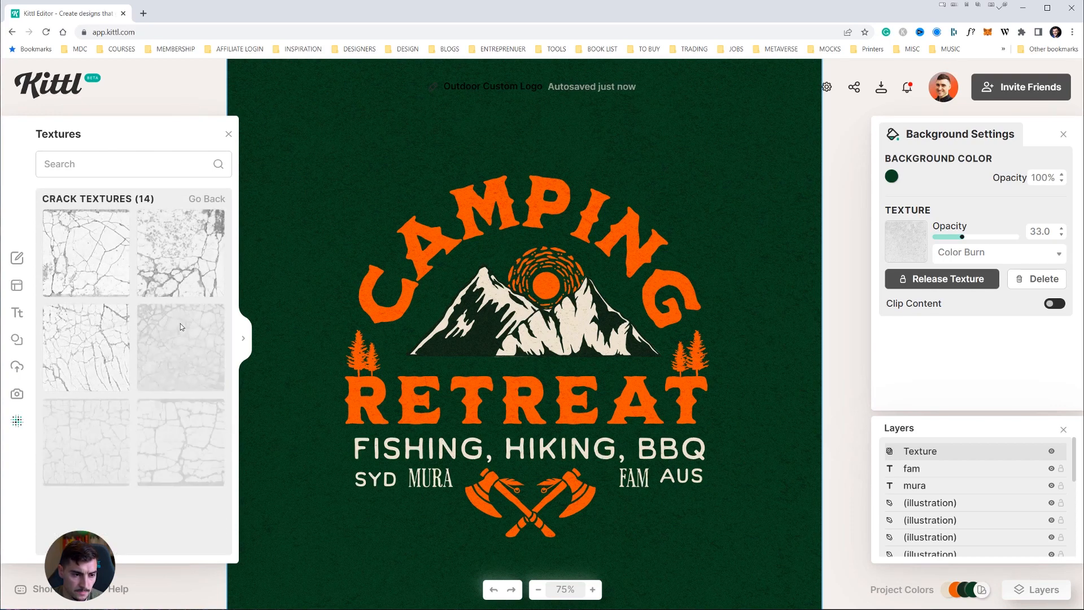
scroll(153, 430, down, 2)
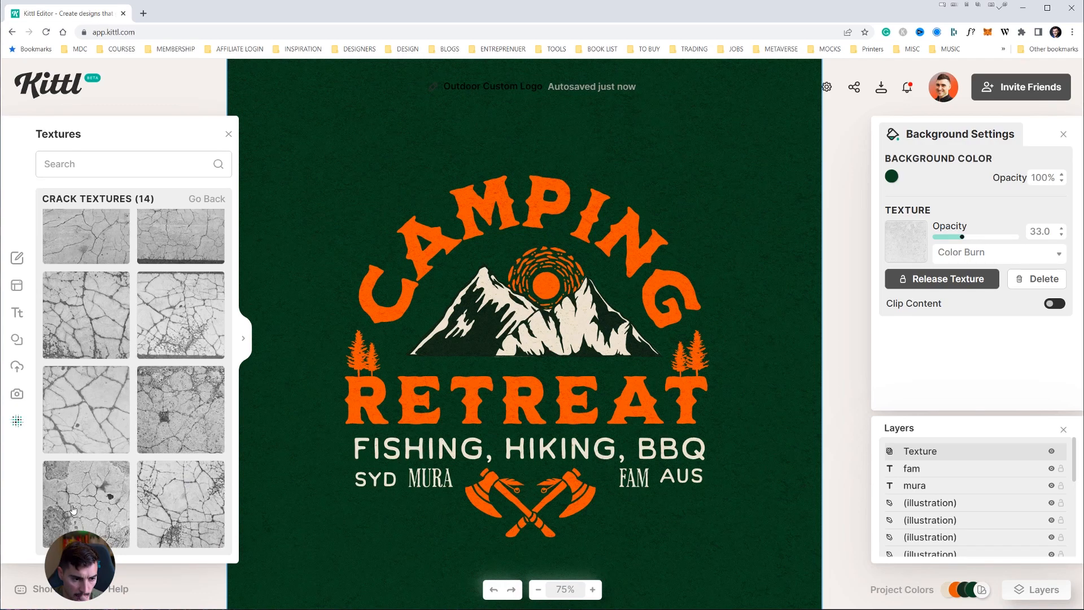
drag(73, 512, 416, 382)
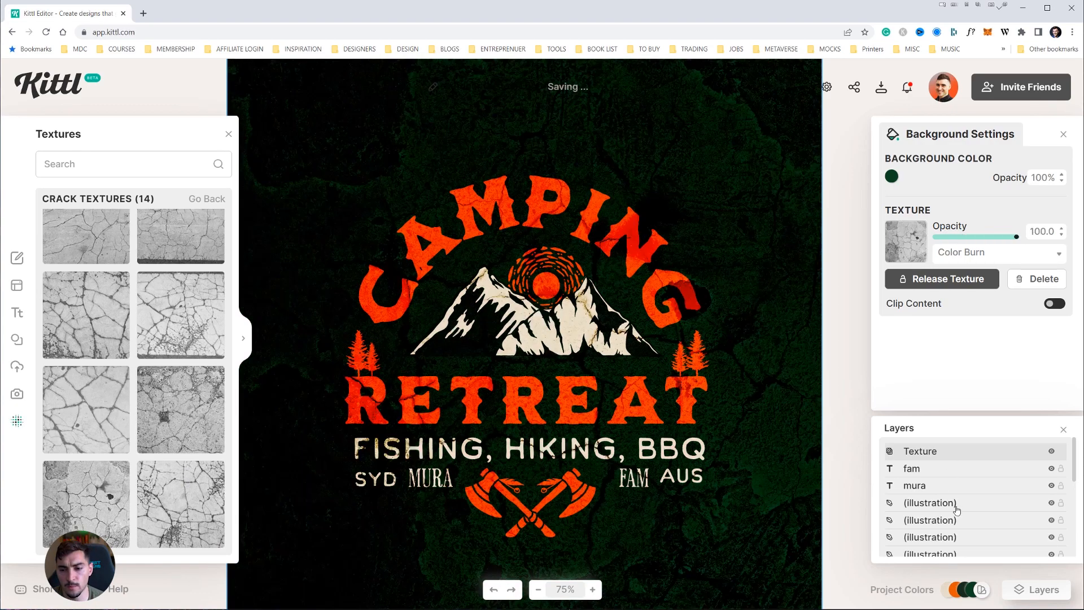
scroll(959, 528, down, 5)
scroll(973, 486, up, 5)
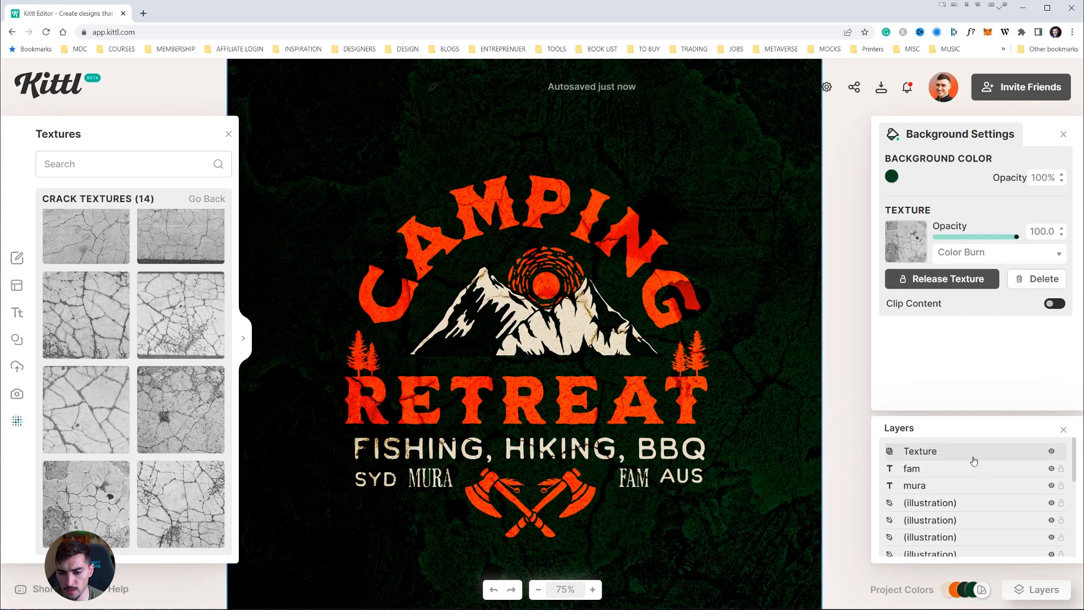
drag(1017, 237, 949, 239)
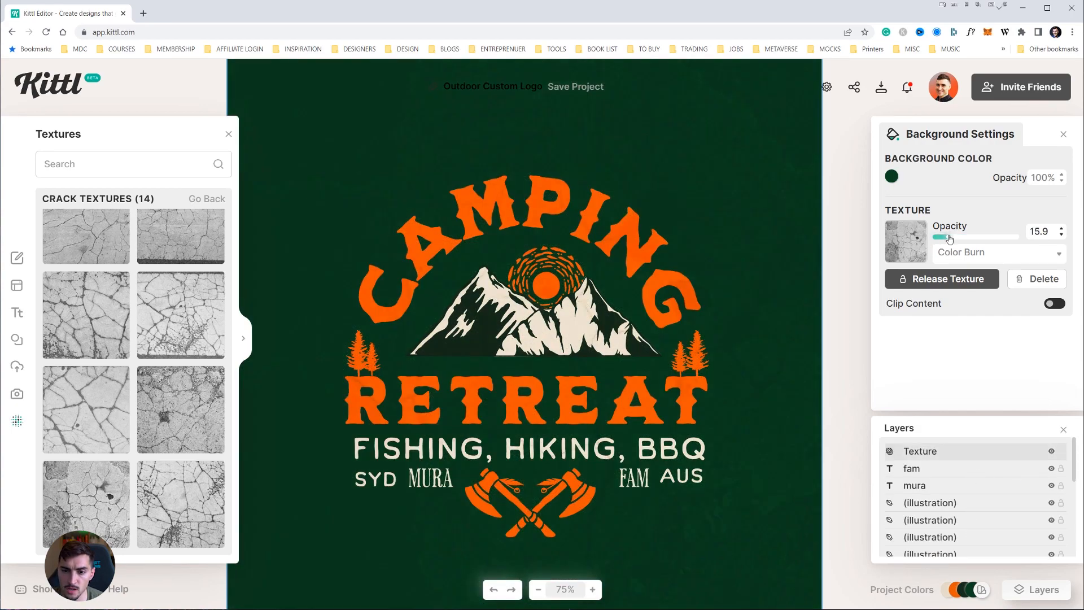
Step: Release the crack texture as a separate image and move its layer directly above the background, beneath all the artwork
click(899, 453)
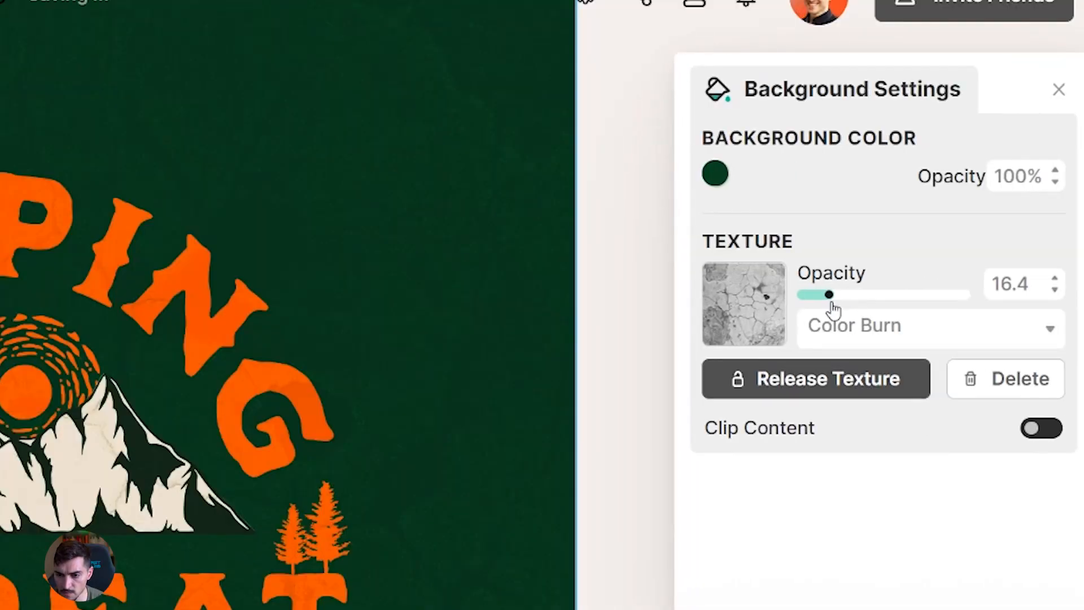
click(816, 379)
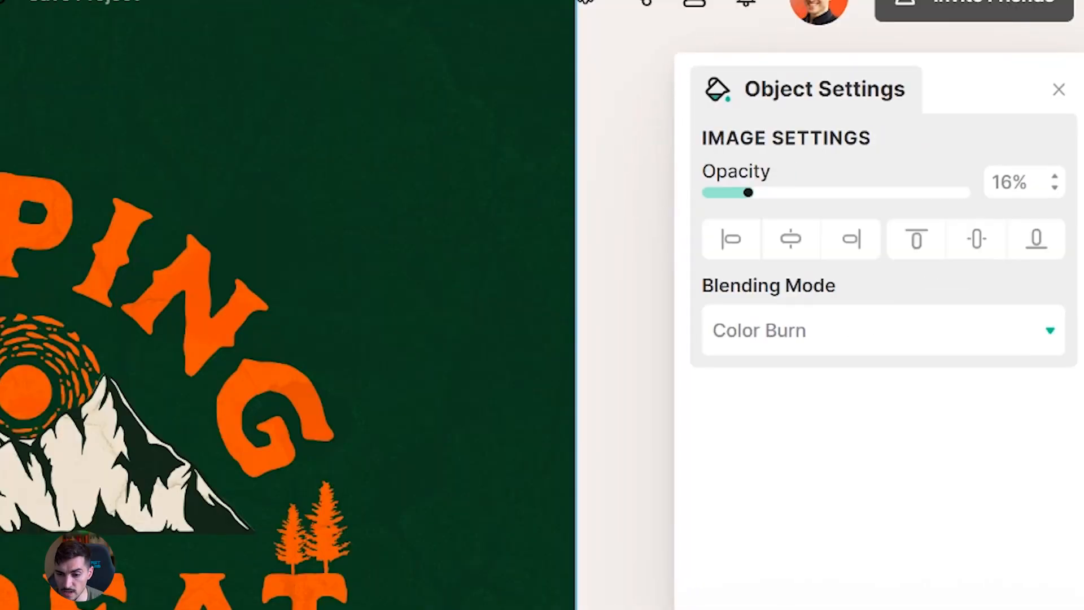
drag(904, 457, 919, 540)
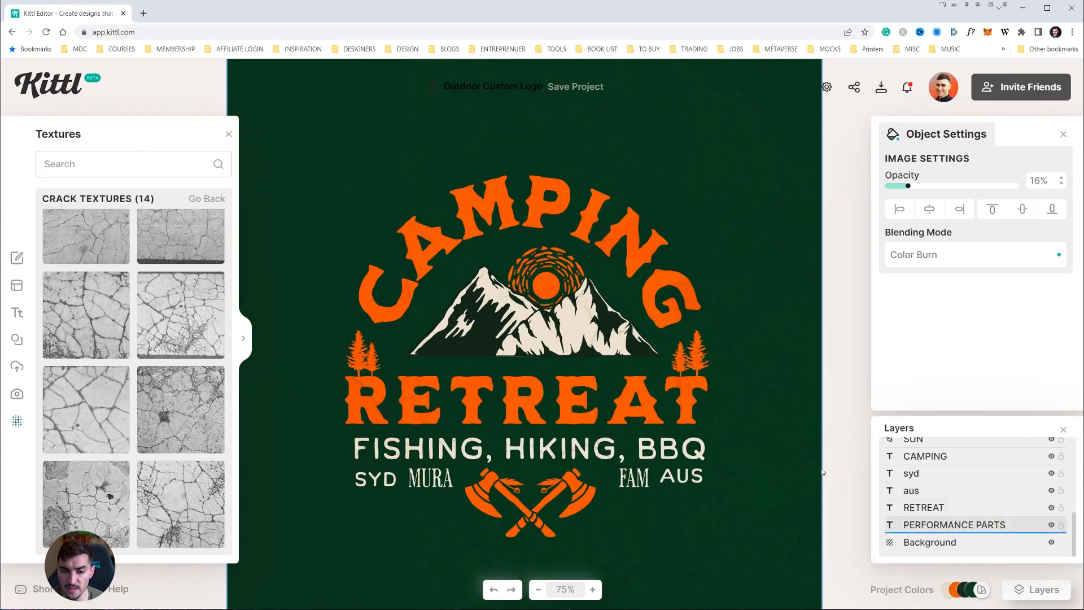
Step: Examine how the texture shows on the mountains, lettering and background, both up close and across the whole design
scroll(565, 326, up, 5)
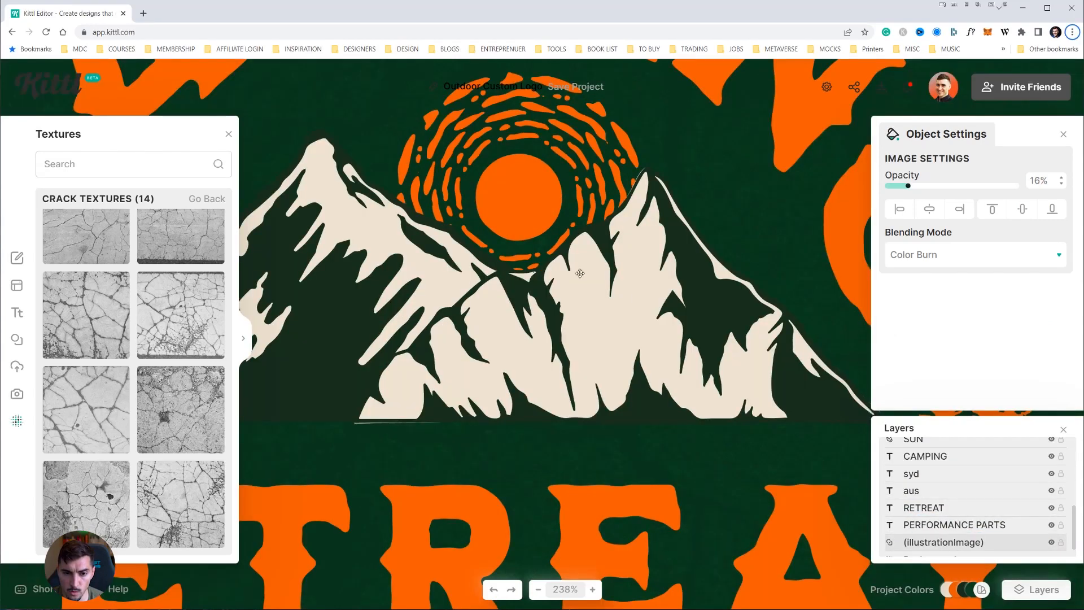
scroll(679, 356, down, 15)
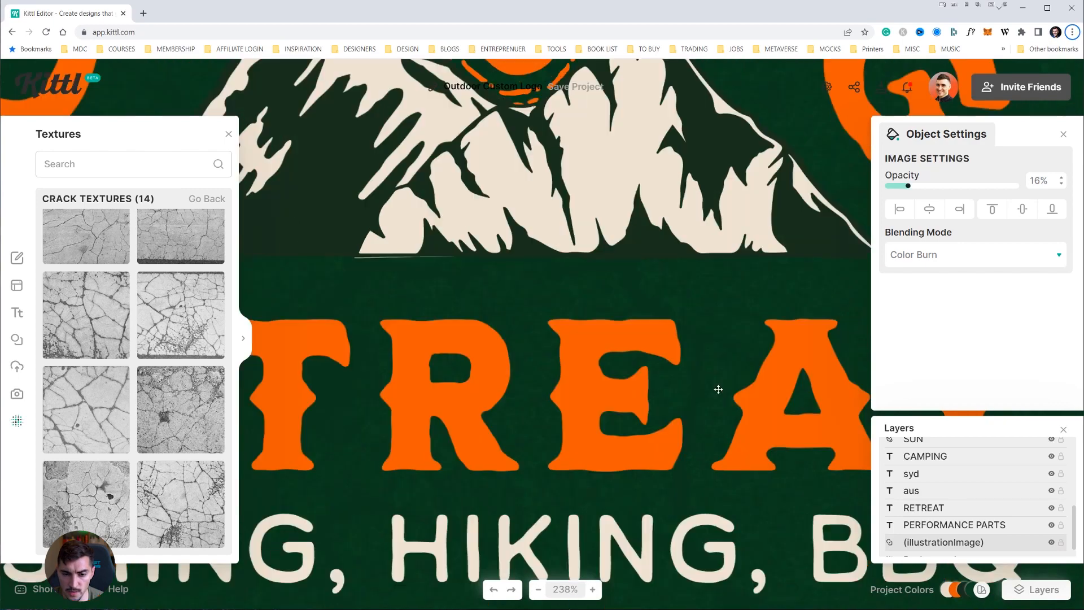
scroll(736, 387, up, 7)
scroll(551, 580, down, 10)
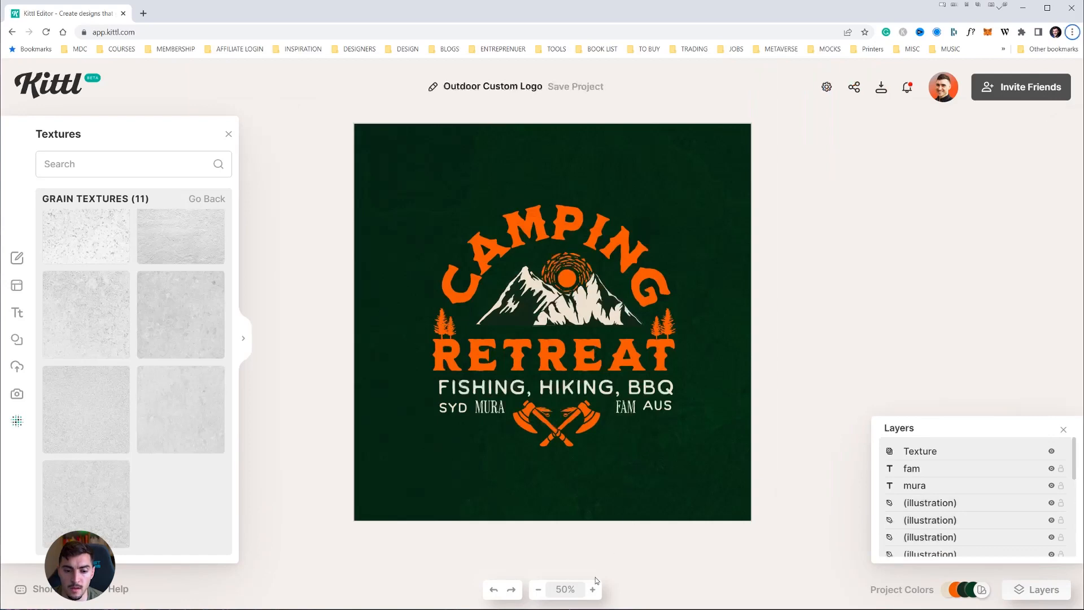
click(593, 589)
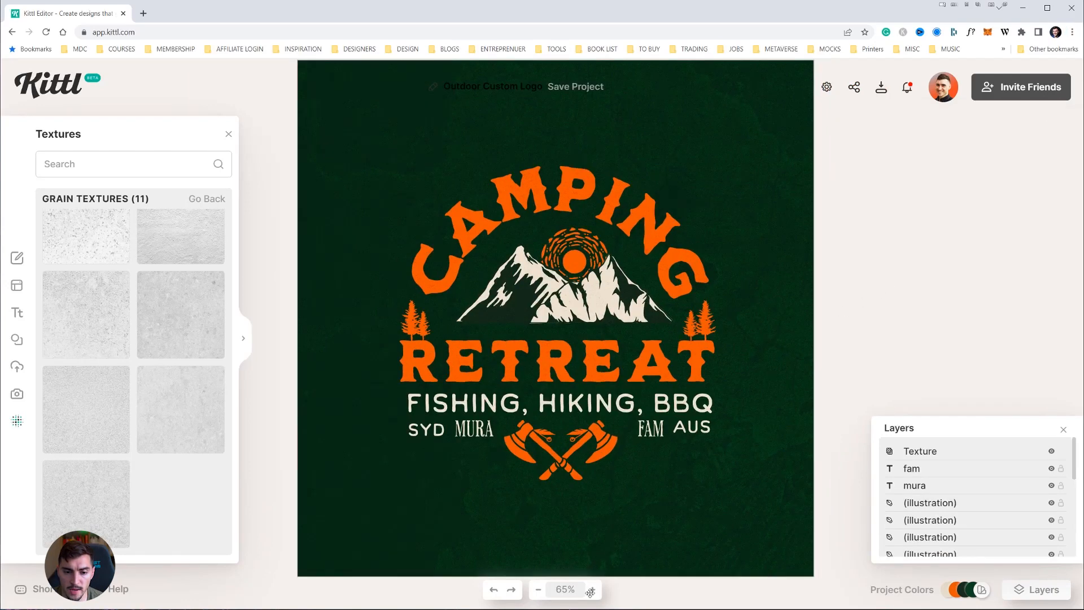
click(592, 590)
click(540, 591)
click(539, 590)
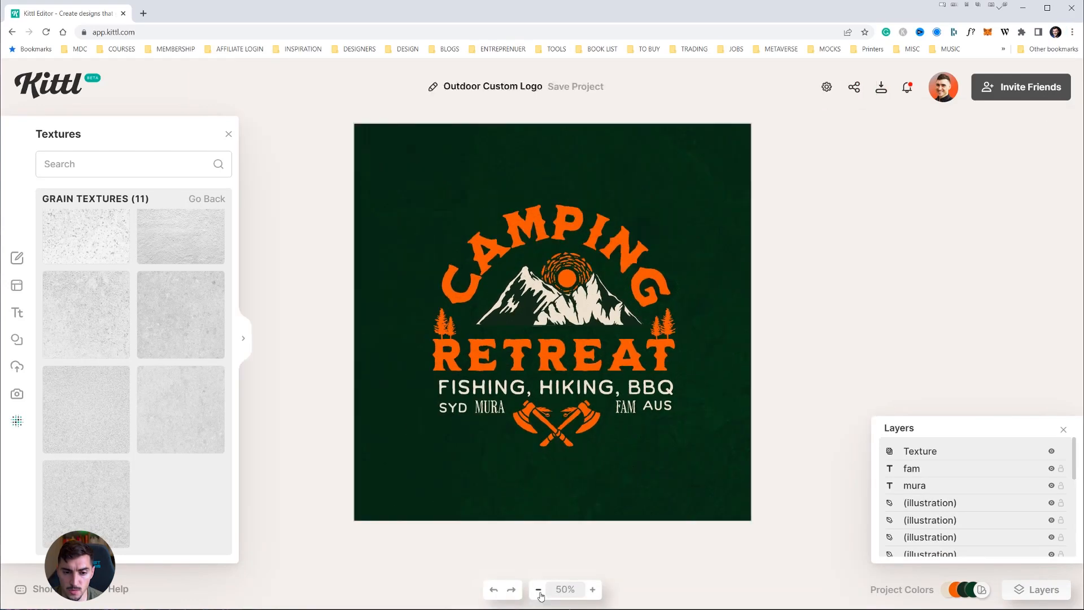
drag(813, 282, 811, 289)
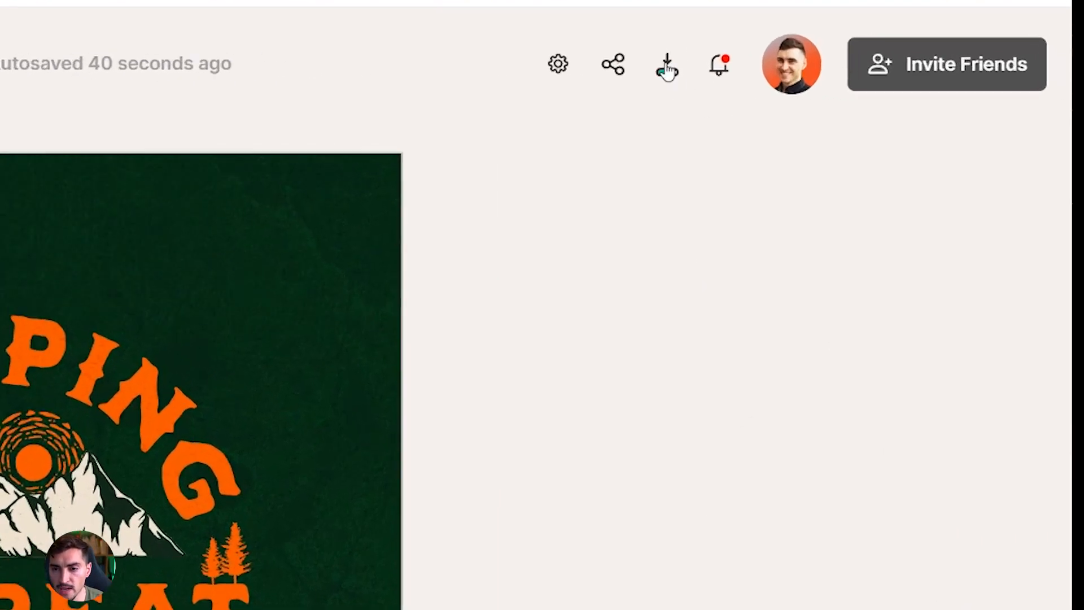
Step: Download the design as an 800 × 800 px JPG and view the exported image enlarged
click(881, 87)
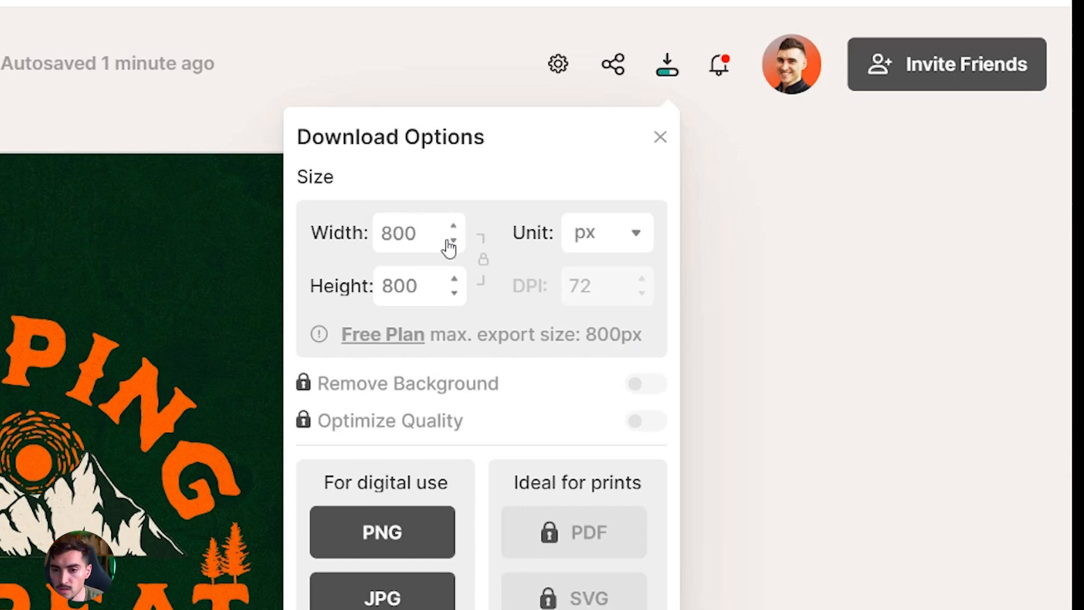
double_click(406, 233)
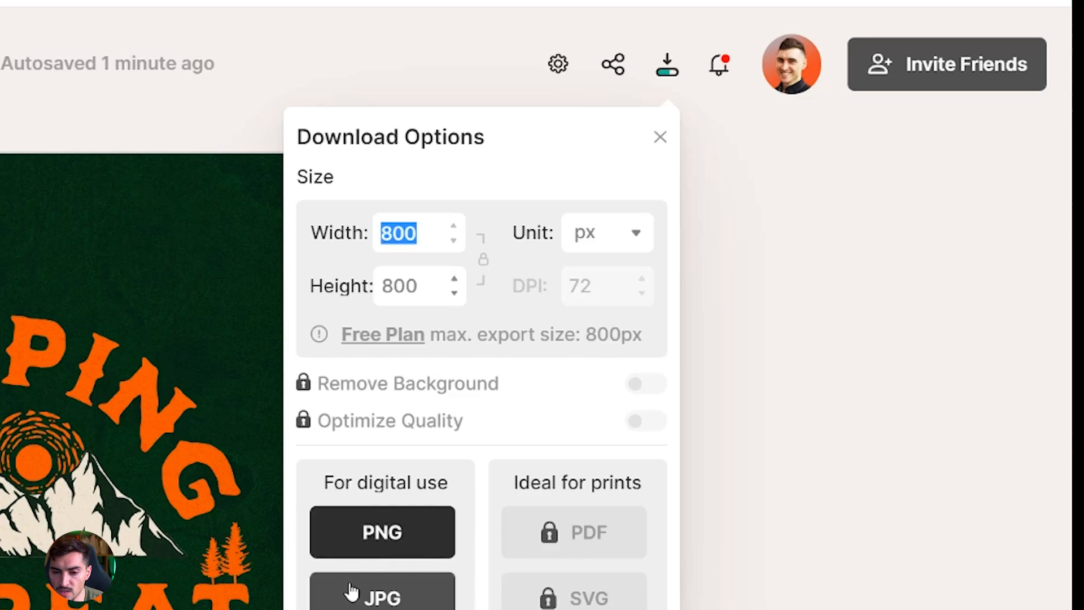
click(364, 591)
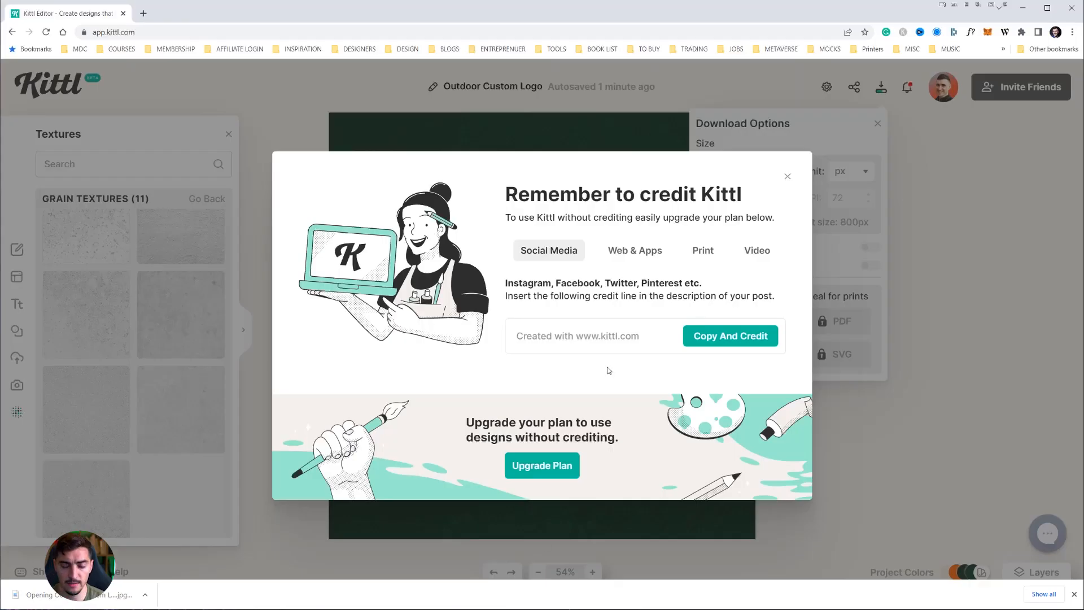
scroll(721, 224, up, 3)
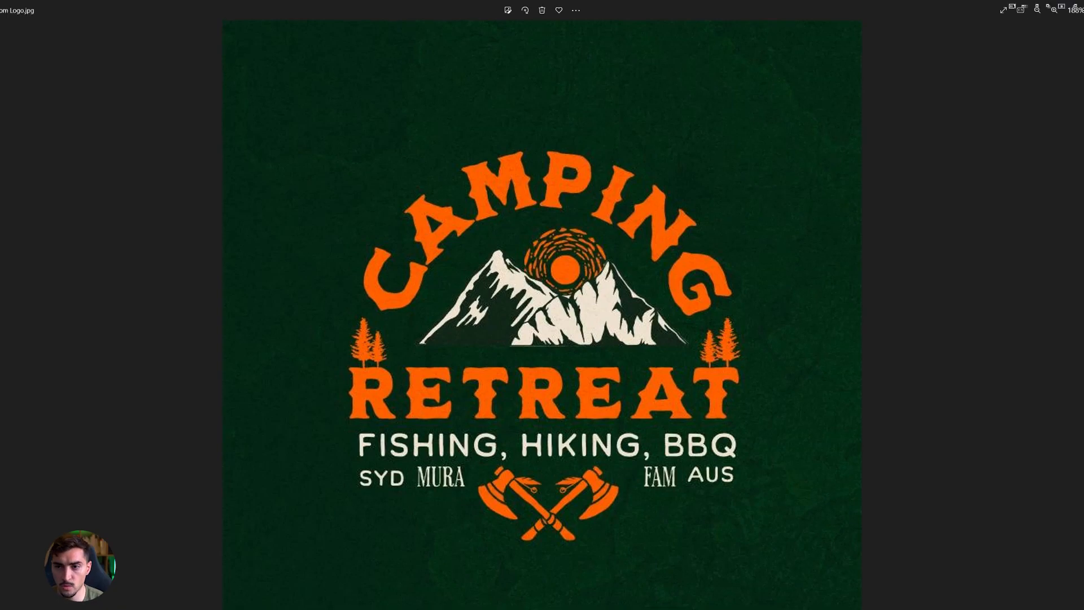
drag(733, 9, 599, 144)
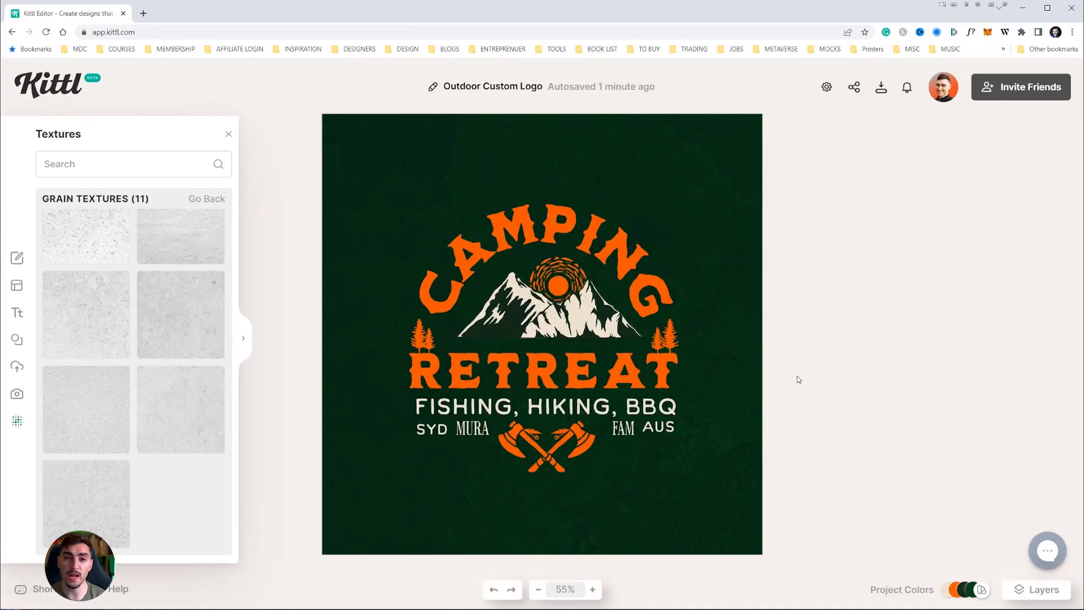
Step: Review the design's sharing options, from social media, mail and link sharing to publishing a copy to the community
click(854, 89)
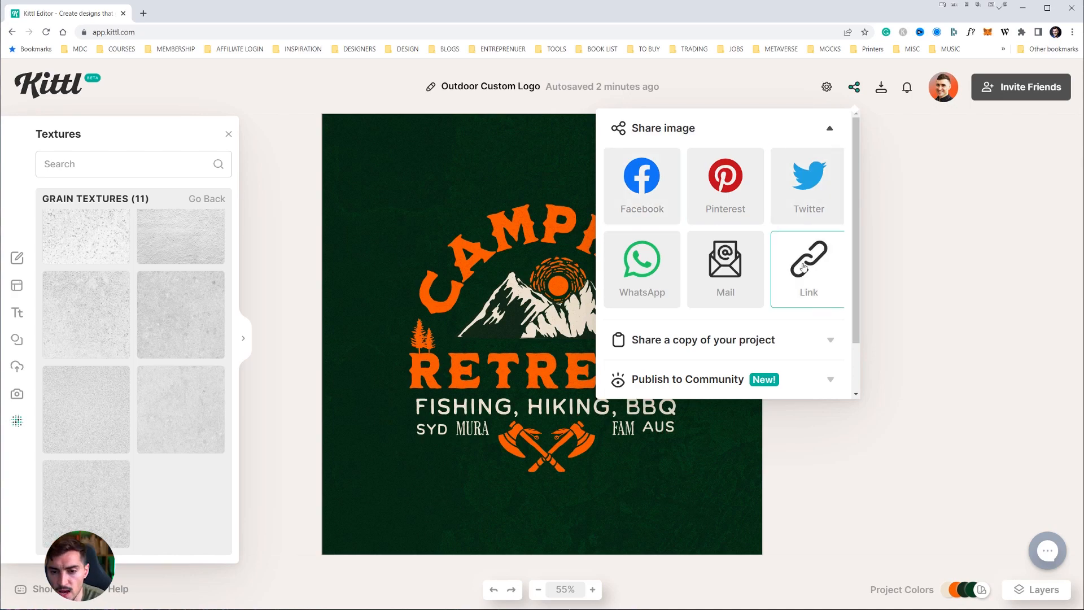
scroll(763, 290, down, 1)
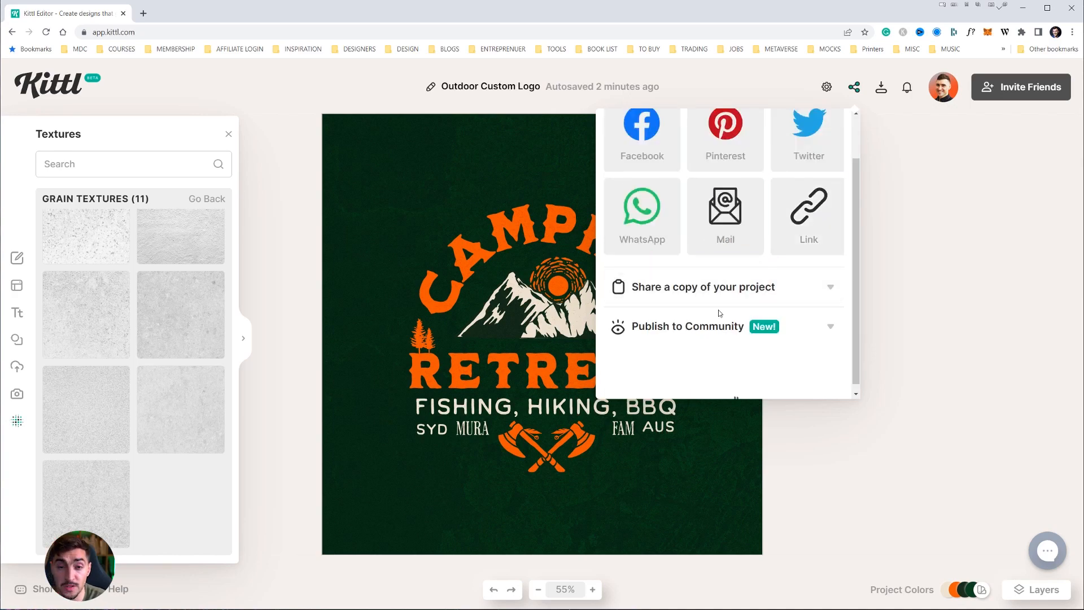
scroll(723, 315, down, 1)
scroll(726, 318, up, 1)
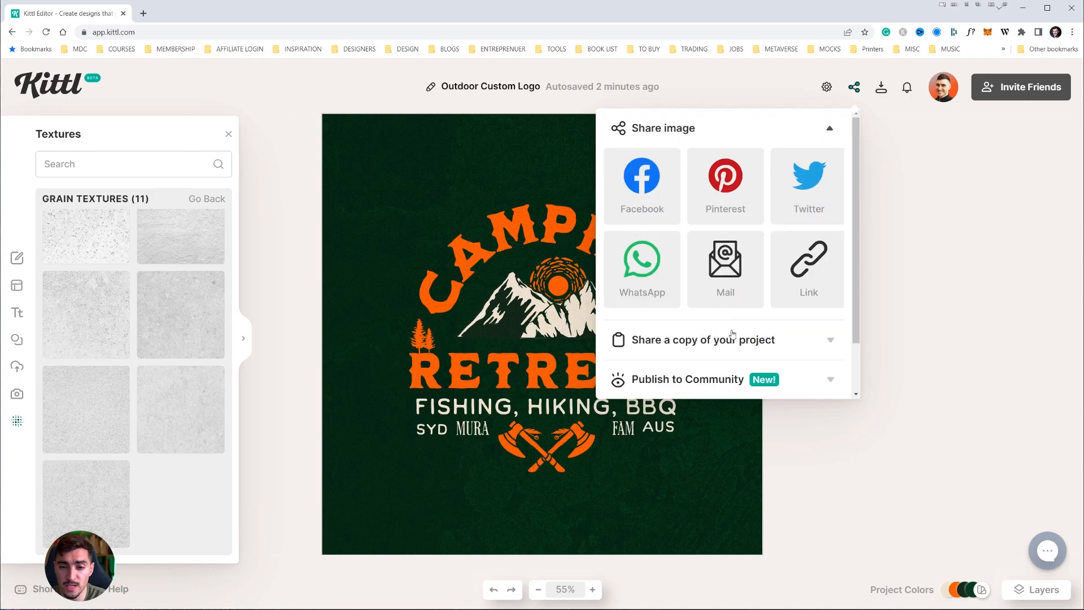
scroll(733, 337, down, 1)
click(756, 324)
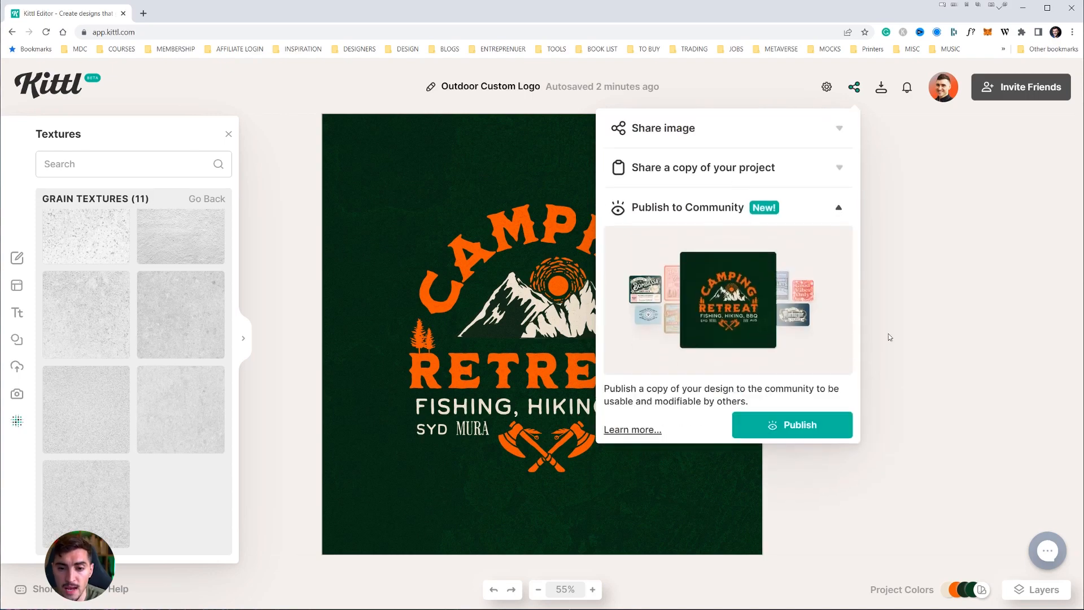
Step: Copy the link that gives other people an editable copy of the project
click(713, 161)
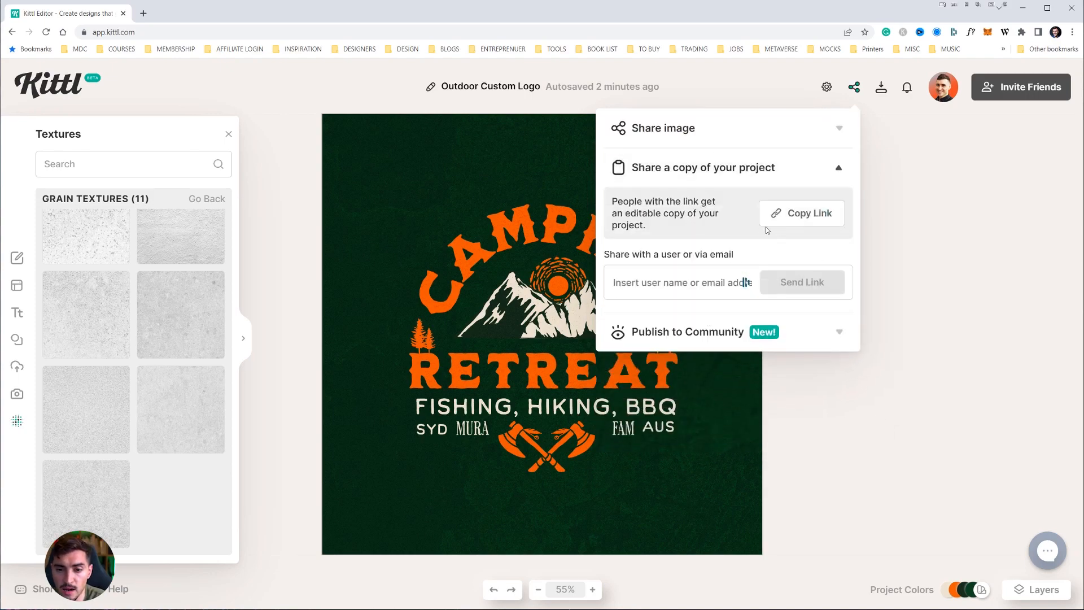
click(794, 224)
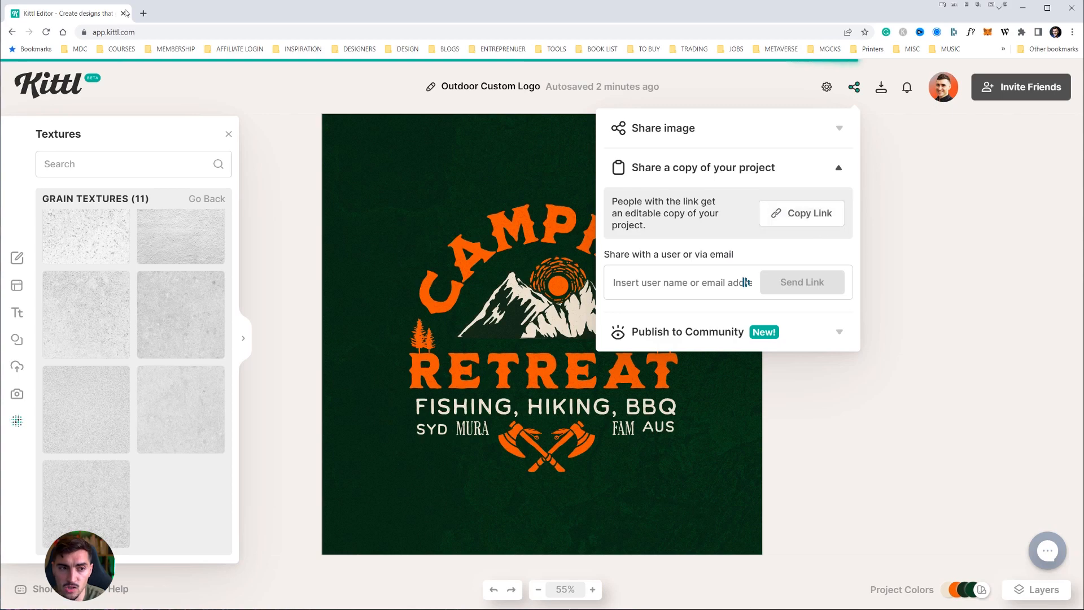
click(143, 13)
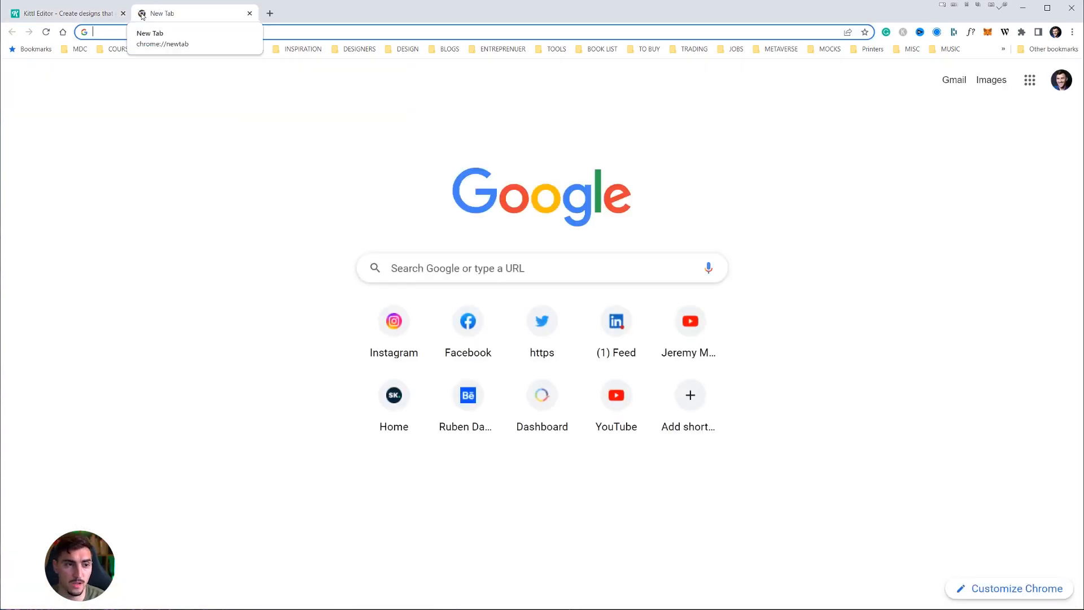
click(94, 16)
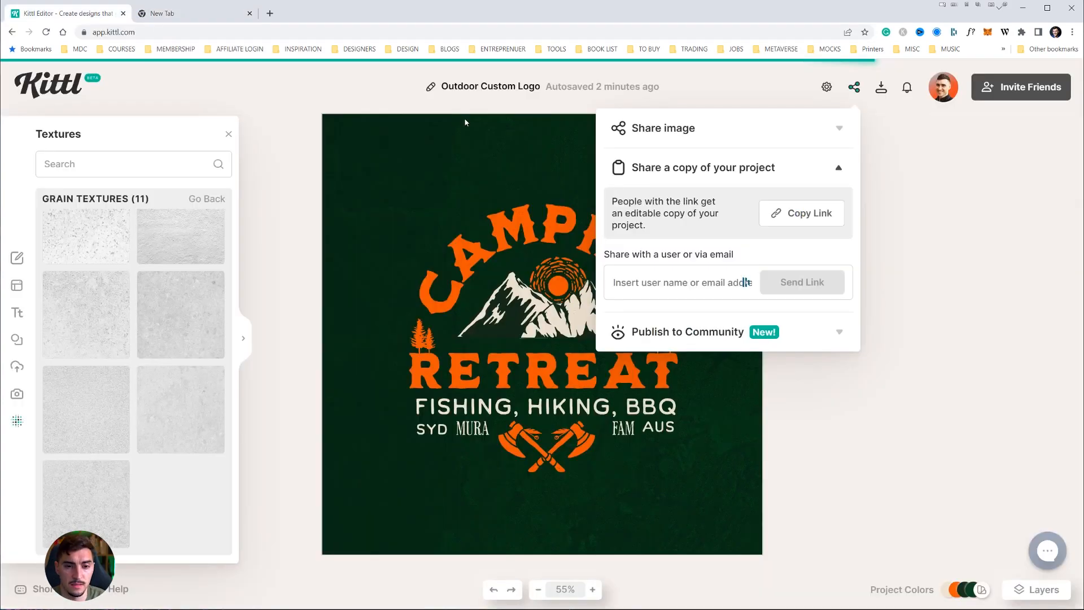
click(805, 220)
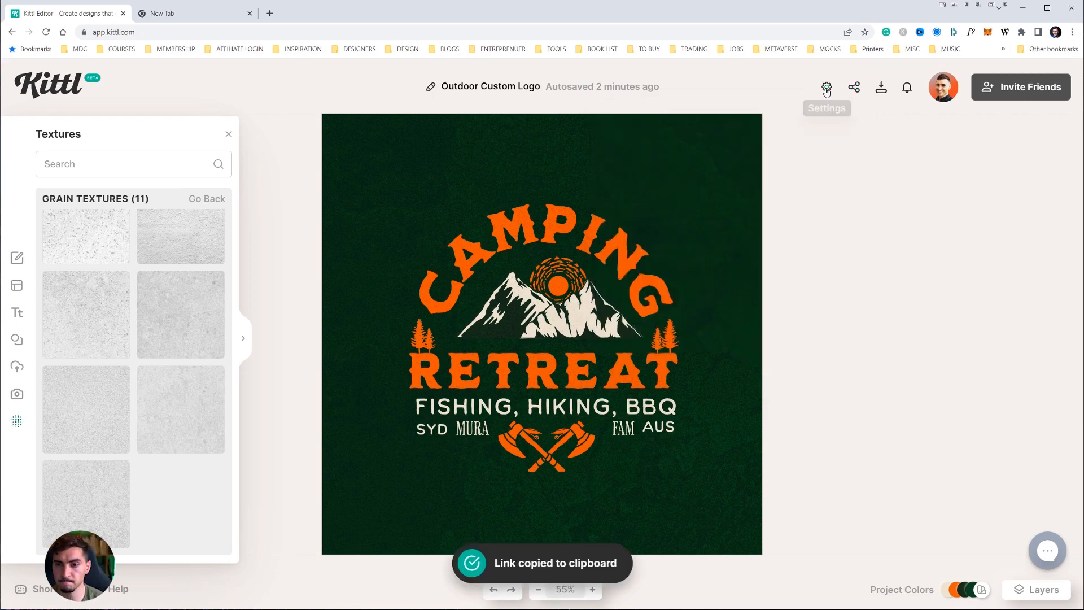
Step: Review the project settings for artboard size presets, orientation, custom size, trim view and grid
click(826, 88)
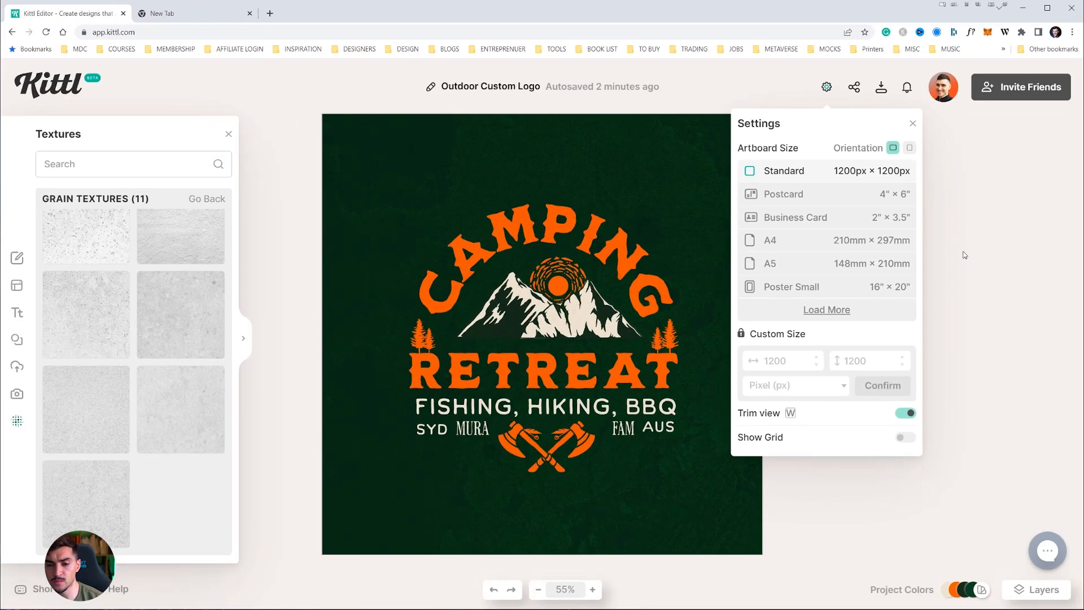
click(919, 353)
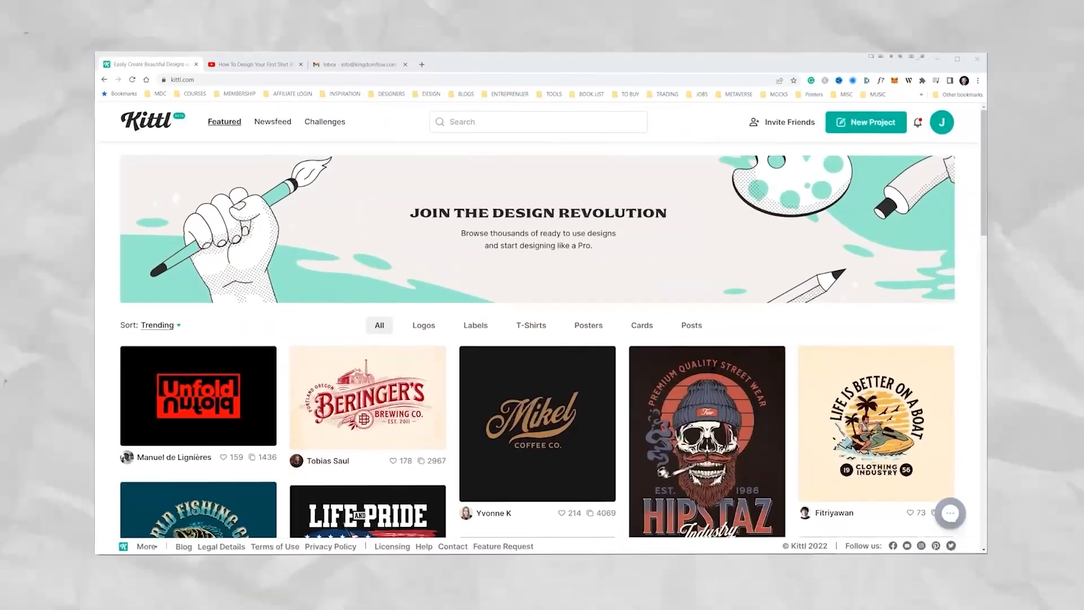
scroll(707, 327, down, 5)
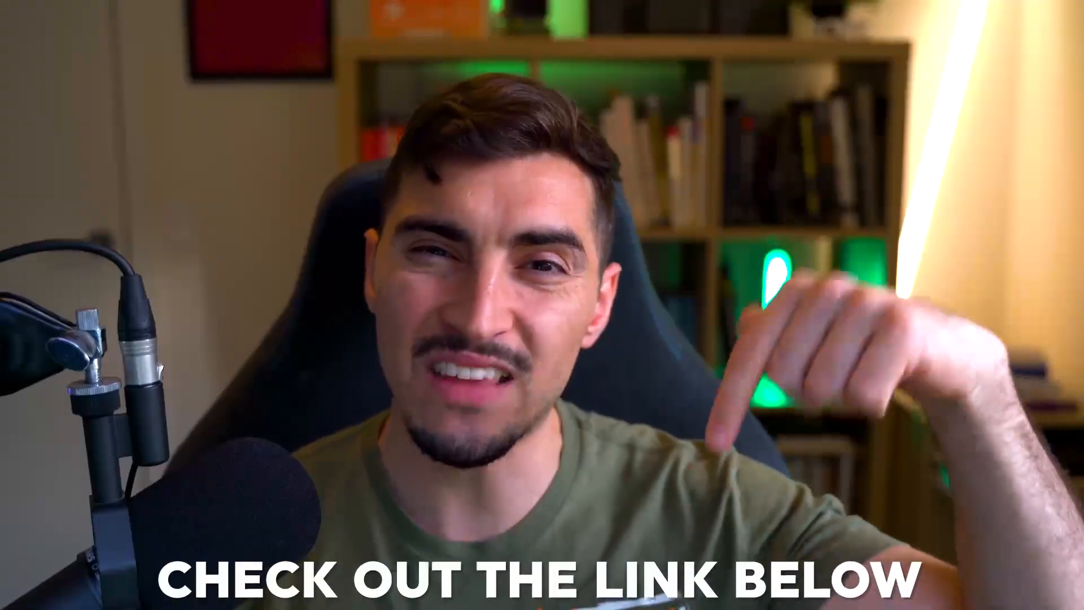